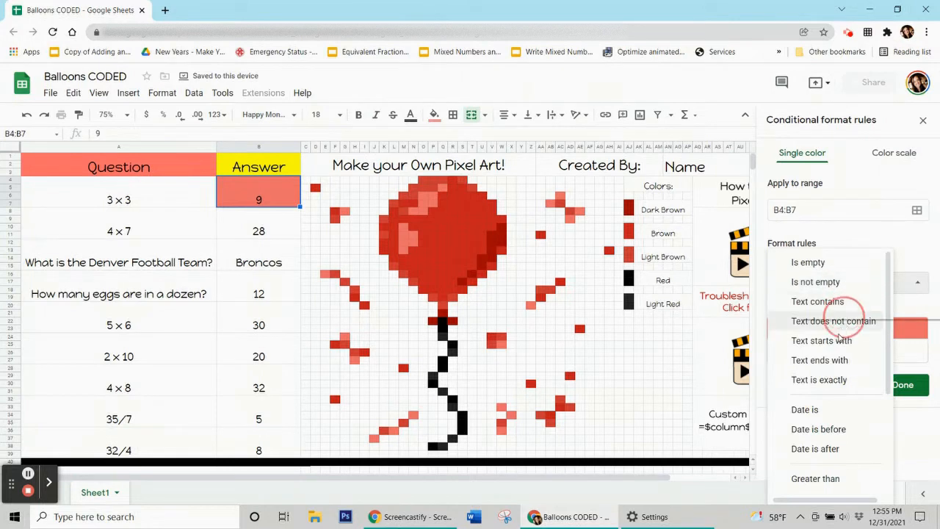
# Switch the B4:B7 rule's condition to 'Custom formula is' and start entering =$B$4=9.
pyautogui.click(790, 298)
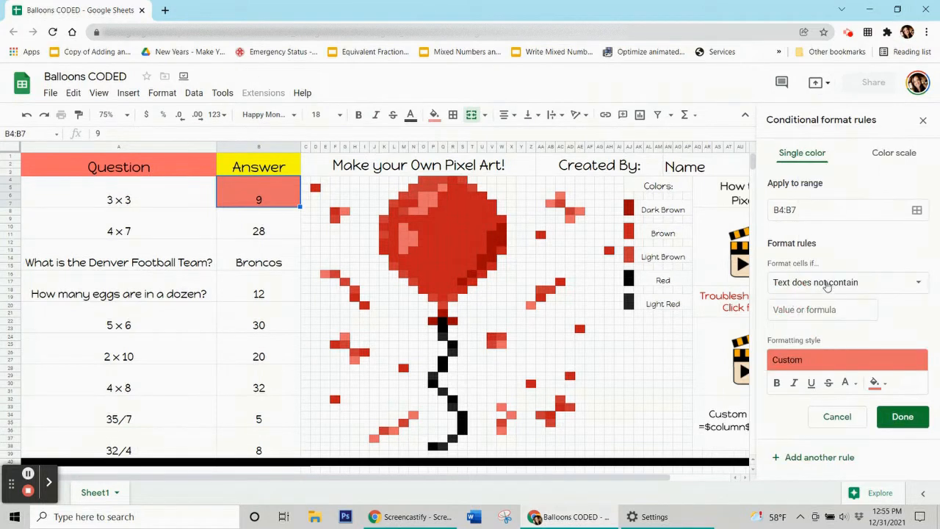
pyautogui.click(826, 284)
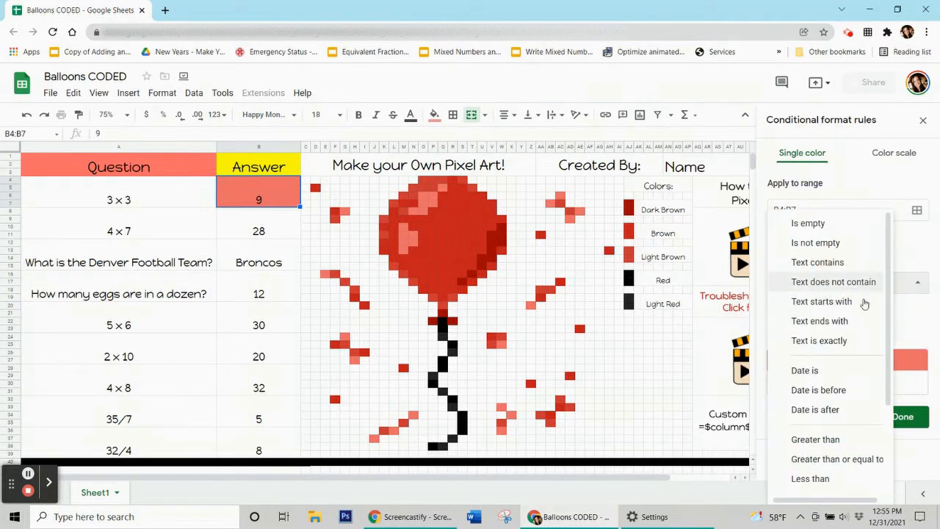
pyautogui.scroll(-2, 804, 321)
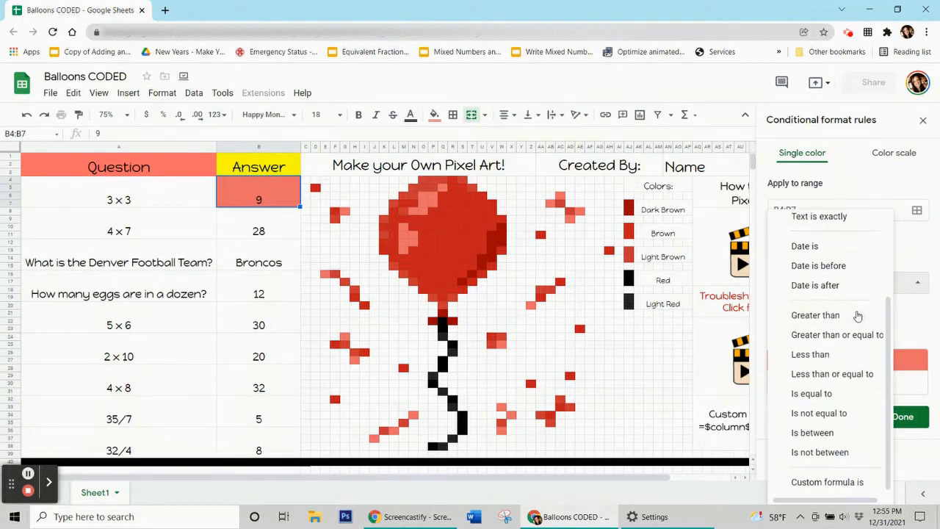
pyautogui.click(823, 482)
pyautogui.click(809, 312)
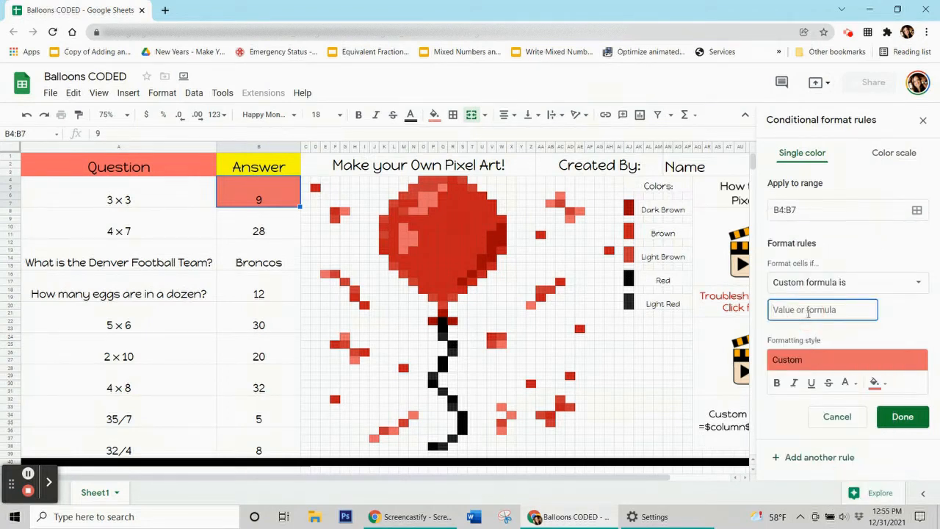
pyautogui.write('=$b$4=9')
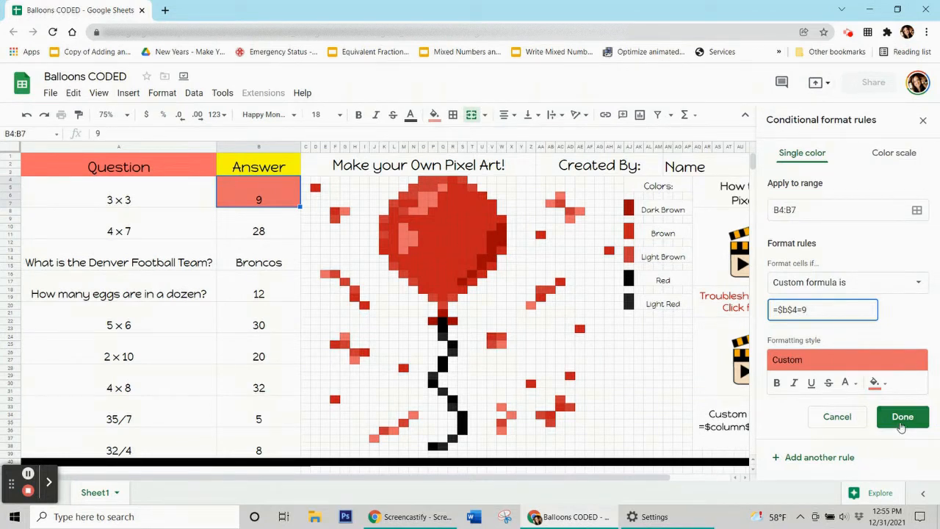
# Clear the answer 9 from cell B4 to test the rule.
pyautogui.click(238, 328)
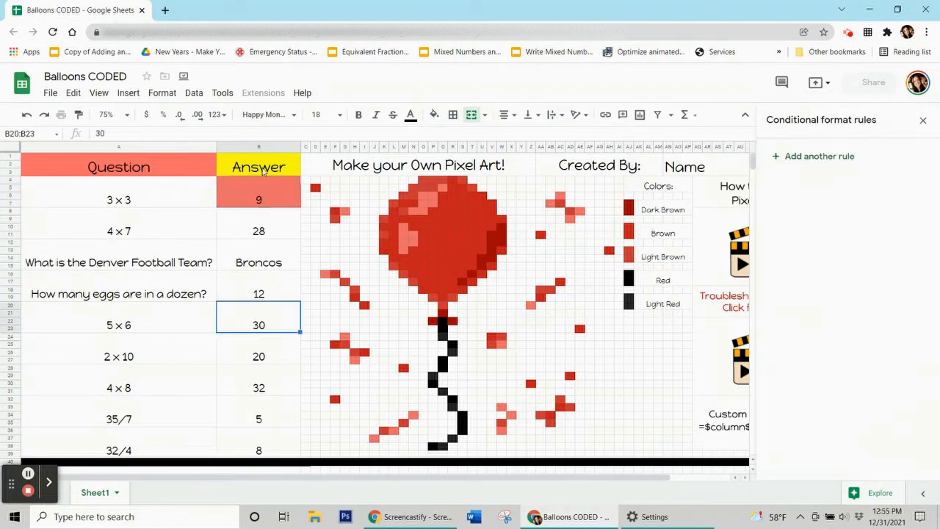
pyautogui.click(255, 186)
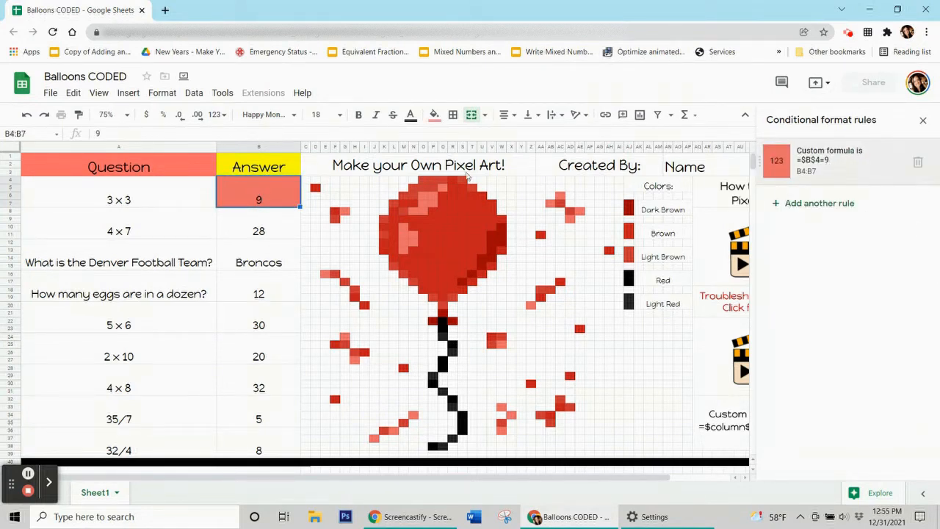
pyautogui.click(257, 227)
pyautogui.click(252, 204)
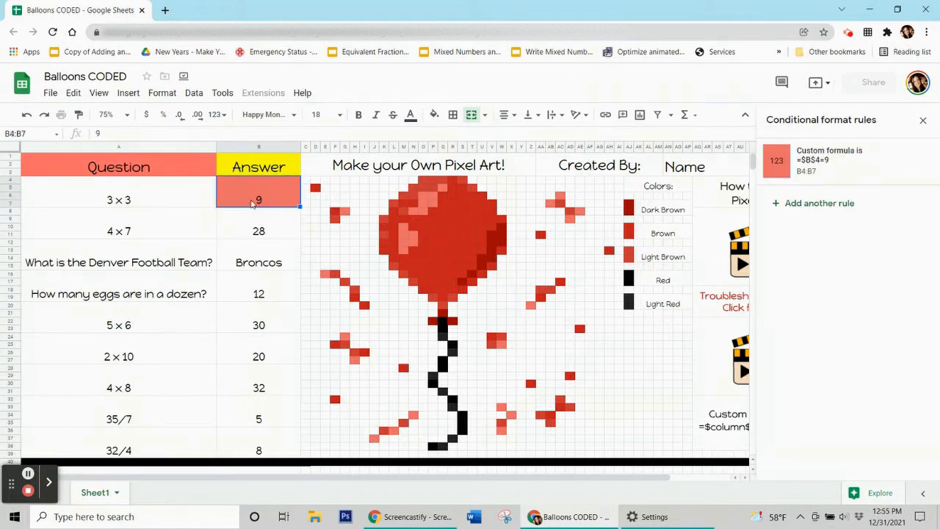
pyautogui.press('Delete')
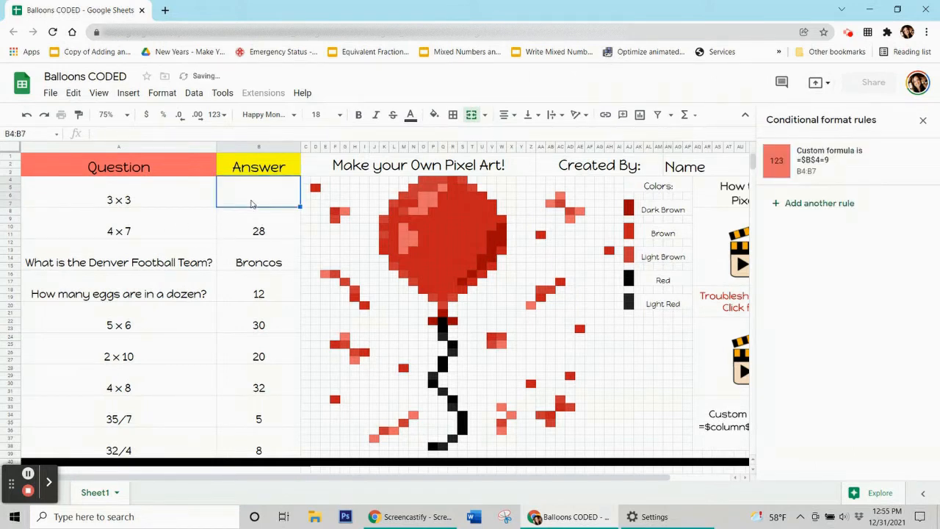
# Enter the wrong answer 3 in B4 as a test, then clear it.
pyautogui.click(257, 228)
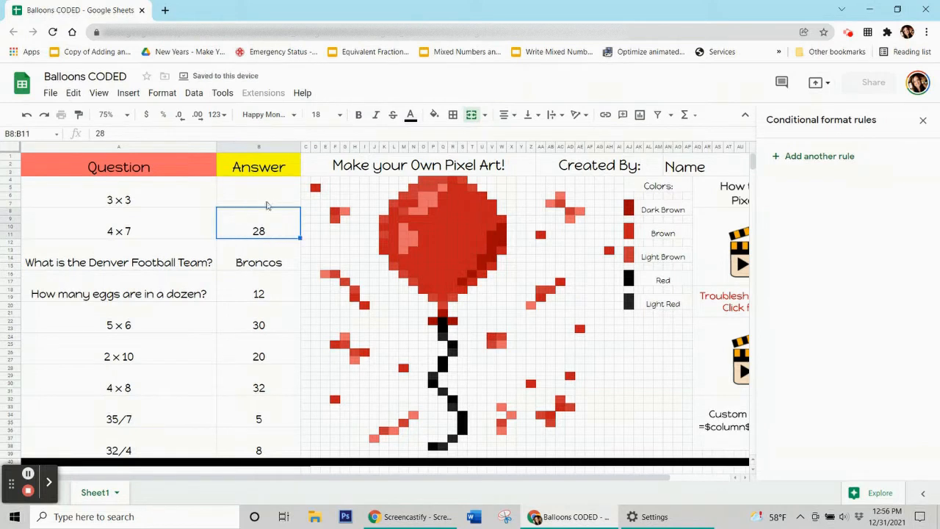
pyautogui.click(269, 199)
pyautogui.write('3')
pyautogui.click(252, 302)
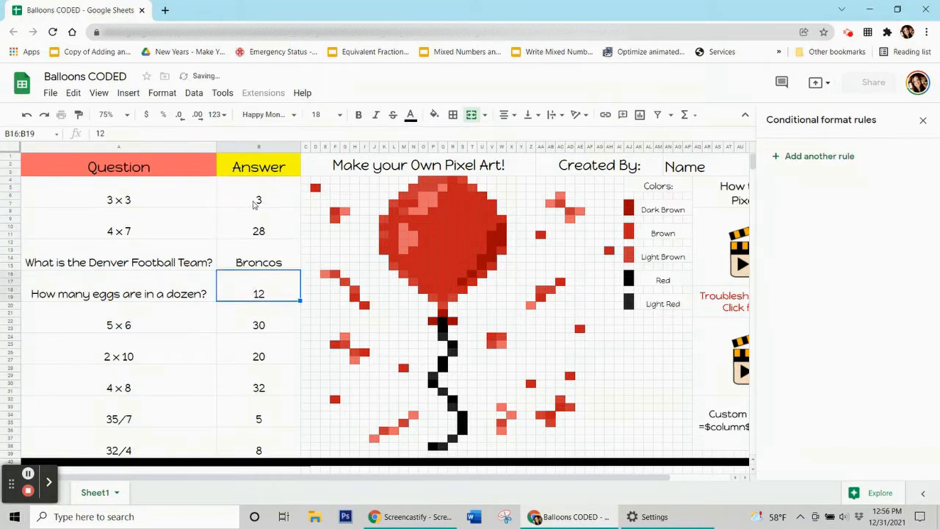
pyautogui.click(252, 204)
pyautogui.press('Delete')
# Re-enter 9 in B4 so it turns red, then open the =$B$4=9 rule card.
pyautogui.write('9')
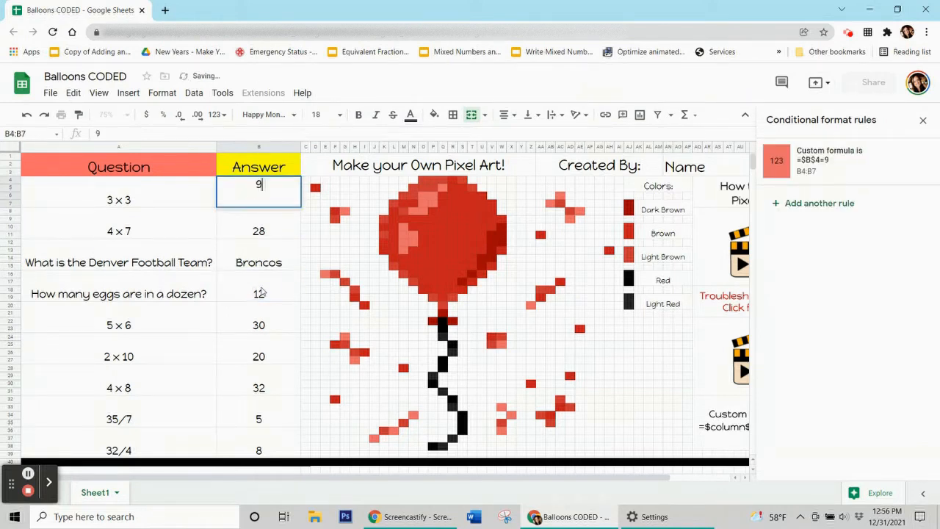
pyautogui.click(258, 287)
pyautogui.click(259, 193)
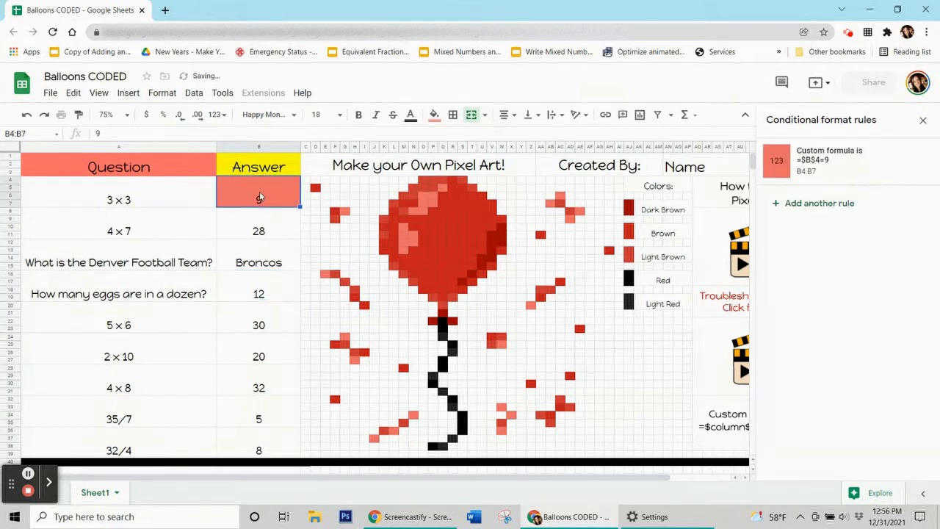
pyautogui.click(842, 160)
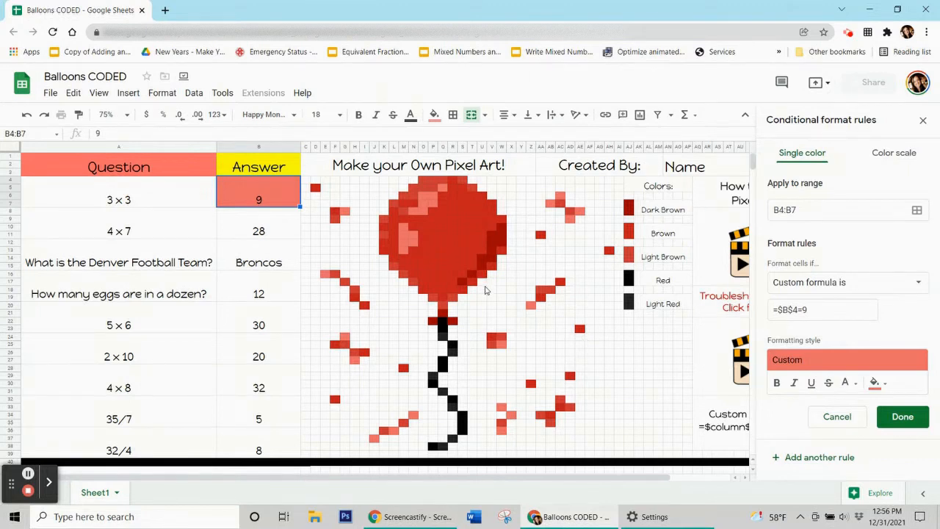
# Add pixels G8, E16, G24, H27, J37, L36, N34, X34, W33, W36 and W25 to the rule's range.
pyautogui.click(917, 211)
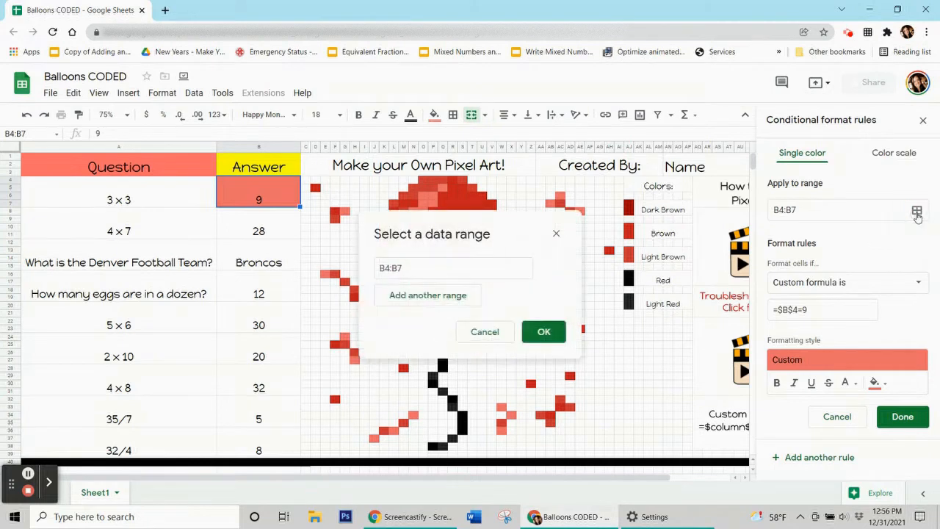
pyautogui.moveTo(492, 234); pyautogui.dragTo(144, 243)
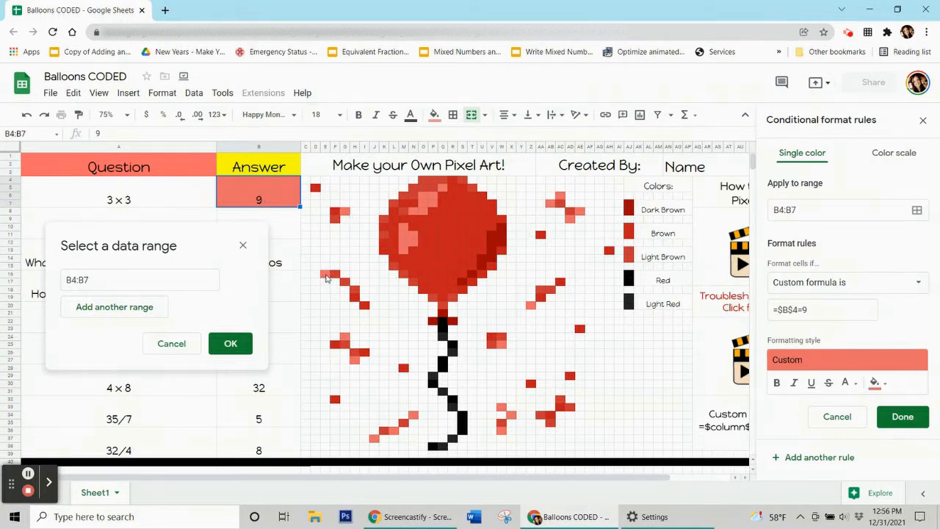
pyautogui.keyDown('ctrl'); pyautogui.click(345, 210); pyautogui.keyUp('ctrl')
pyautogui.keyDown('ctrl'); pyautogui.click(327, 276); pyautogui.keyUp('ctrl')
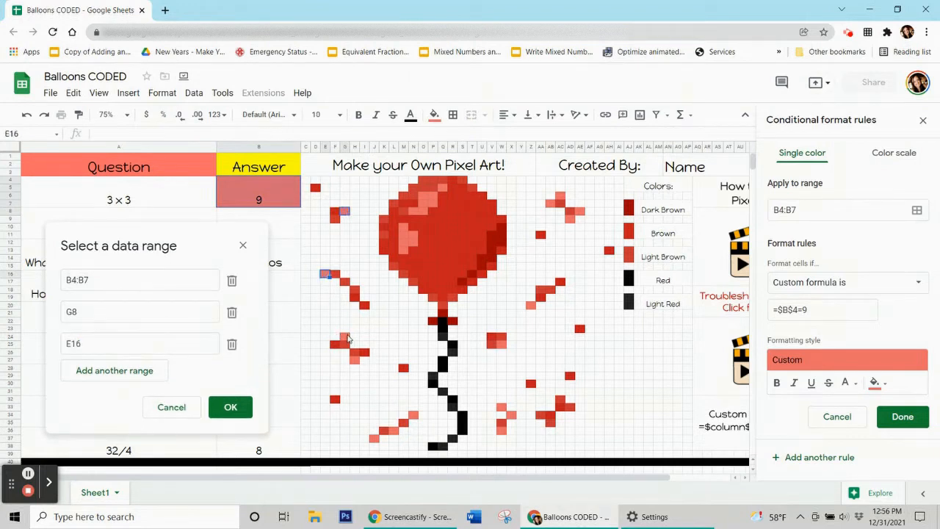
pyautogui.keyDown('ctrl'); pyautogui.click(345, 338); pyautogui.keyUp('ctrl')
pyautogui.keyDown('ctrl'); pyautogui.click(355, 359); pyautogui.keyUp('ctrl')
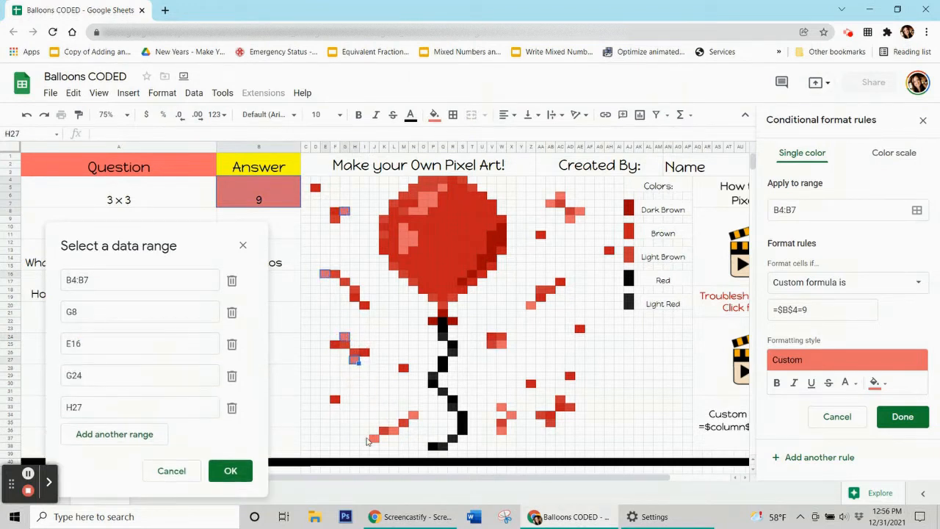
pyautogui.keyDown('ctrl'); pyautogui.click(374, 439); pyautogui.keyUp('ctrl')
pyautogui.keyDown('ctrl'); pyautogui.click(394, 431); pyautogui.keyUp('ctrl')
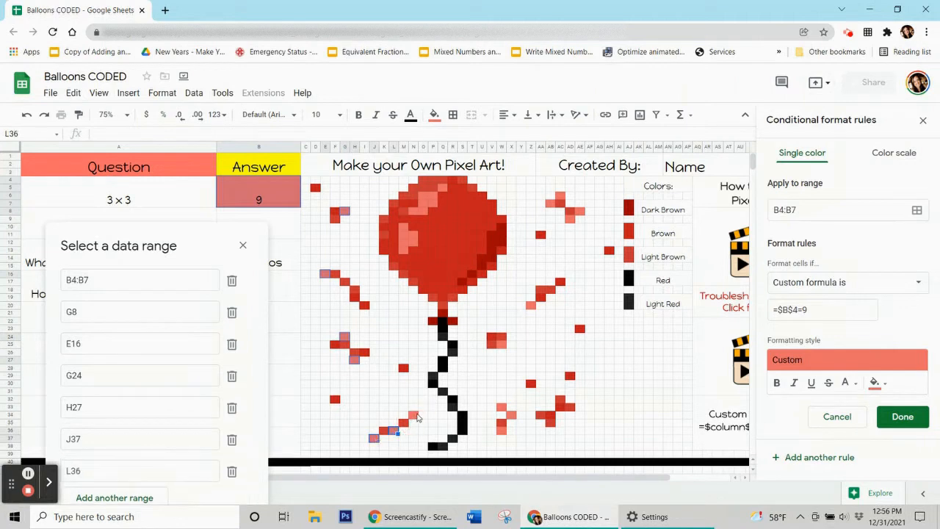
pyautogui.keyDown('ctrl'); pyautogui.click(415, 416); pyautogui.keyUp('ctrl')
pyautogui.keyDown('ctrl'); pyautogui.click(513, 416); pyautogui.keyUp('ctrl')
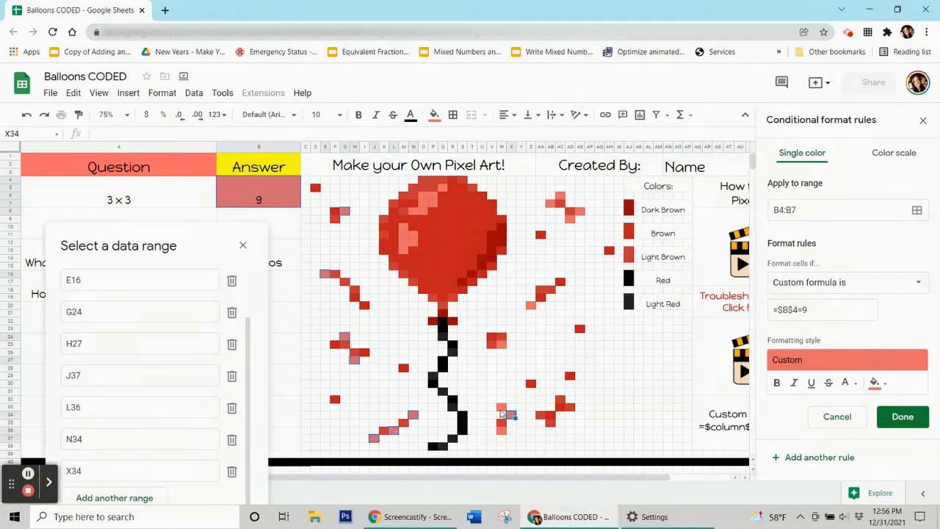
pyautogui.keyDown('ctrl'); pyautogui.click(503, 408); pyautogui.keyUp('ctrl')
pyautogui.keyDown('ctrl'); pyautogui.click(501, 428); pyautogui.keyUp('ctrl')
pyautogui.keyDown('ctrl'); pyautogui.click(501, 344); pyautogui.keyUp('ctrl')
# Add Z20, AE8, AD9, AC6, AB7, O6:P7, Q5 and N8:O8, then confirm the ranges.
pyautogui.keyDown('ctrl'); pyautogui.click(532, 305); pyautogui.keyUp('ctrl')
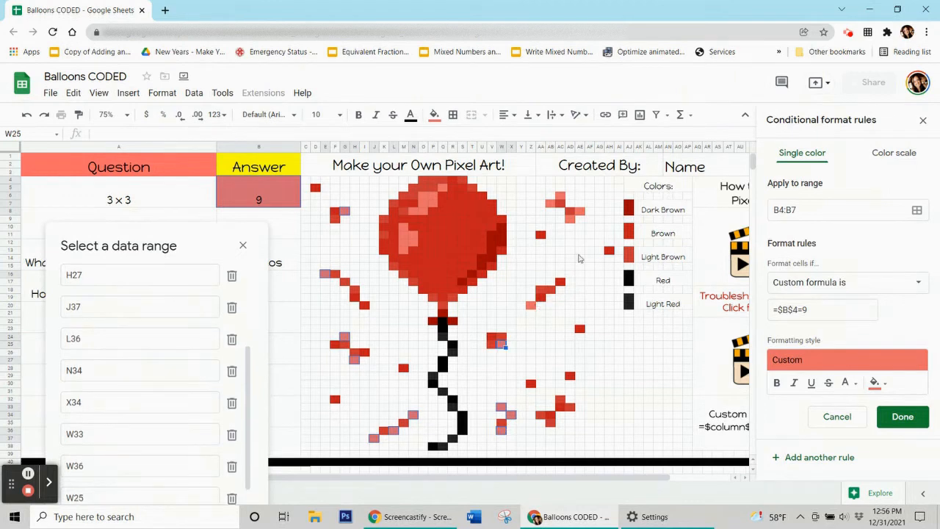
pyautogui.keyDown('ctrl'); pyautogui.click(580, 213); pyautogui.keyUp('ctrl')
pyautogui.keyDown('ctrl'); pyautogui.click(570, 221); pyautogui.keyUp('ctrl')
pyautogui.keyDown('ctrl'); pyautogui.click(561, 198); pyautogui.keyUp('ctrl')
pyautogui.keyDown('ctrl'); pyautogui.click(551, 204); pyautogui.keyUp('ctrl')
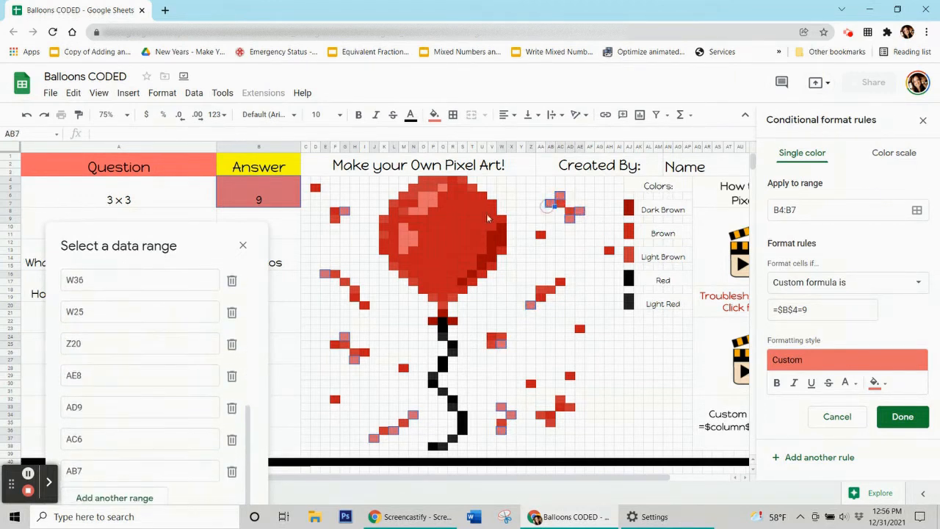
pyautogui.keyDown('ctrl'); pyautogui.click(423, 196); pyautogui.keyUp('ctrl')
pyautogui.moveTo(433, 206); pyautogui.dragTo(434, 205)
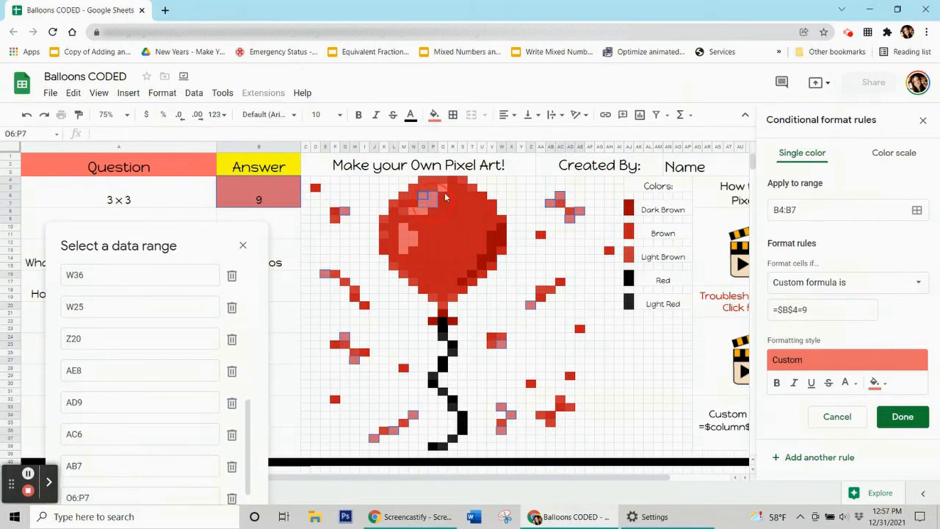
pyautogui.keyDown('ctrl'); pyautogui.click(444, 191); pyautogui.keyUp('ctrl')
pyautogui.moveTo(414, 213); pyautogui.dragTo(415, 246)
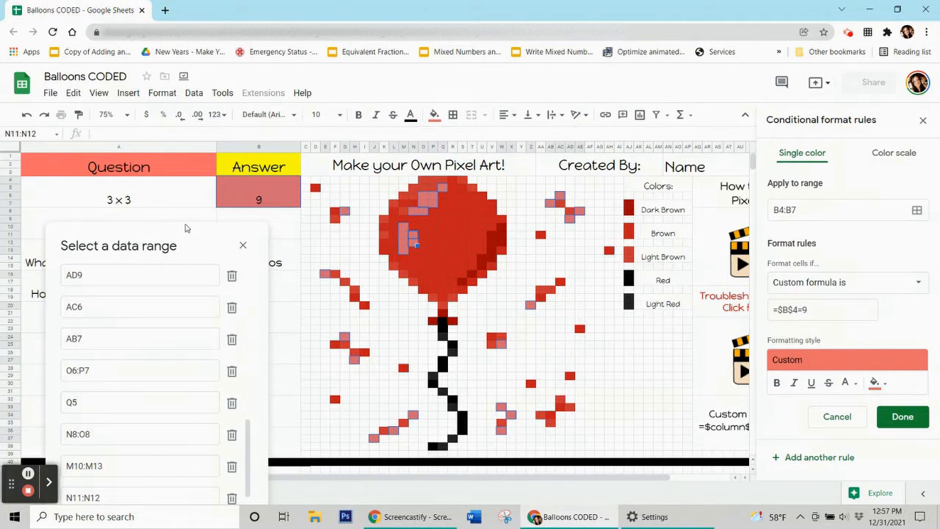
pyautogui.moveTo(191, 237); pyautogui.dragTo(190, 94)
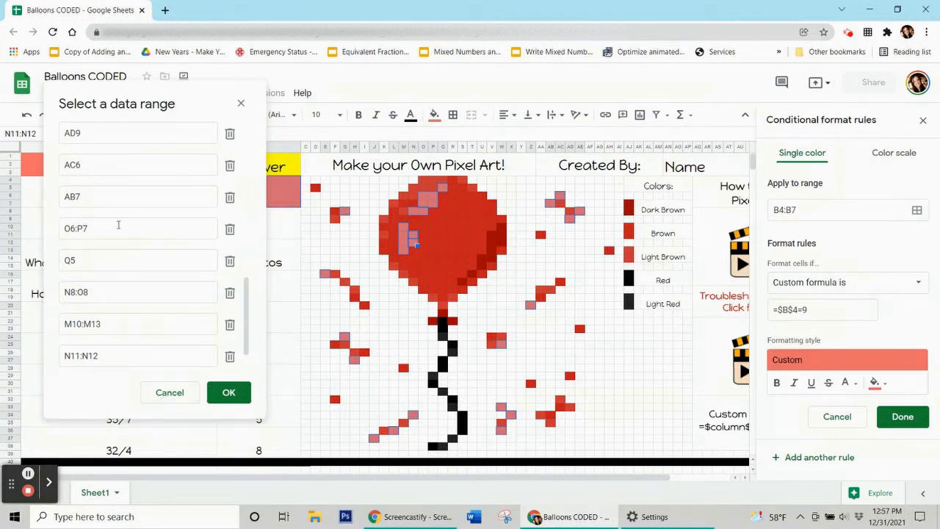
pyautogui.click(228, 397)
pyautogui.click(227, 397)
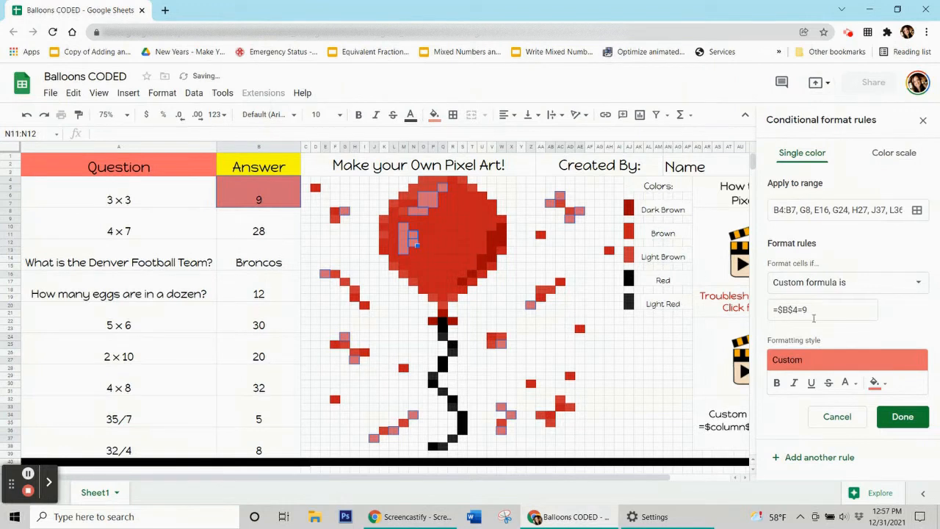
# Save the =$B$4=9 rule and reset the manual fill on the selected pixels.
pyautogui.click(903, 418)
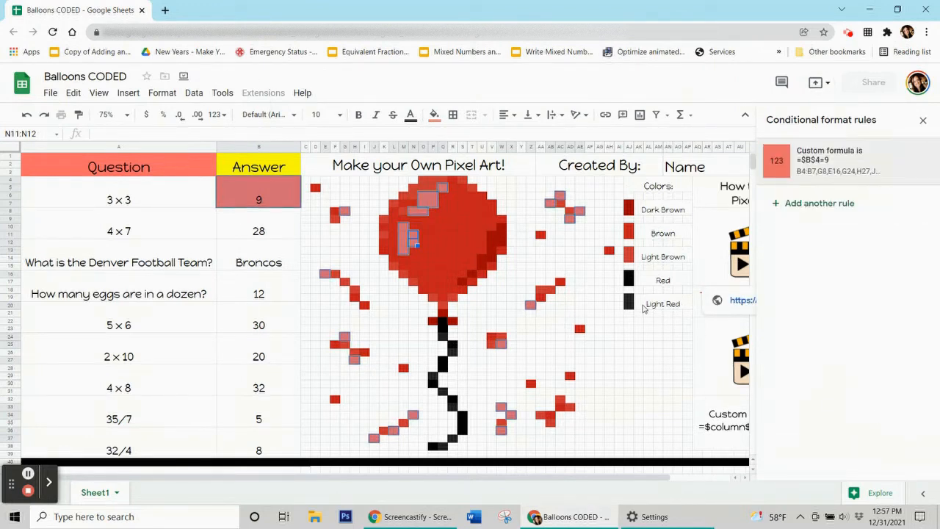
pyautogui.click(434, 114)
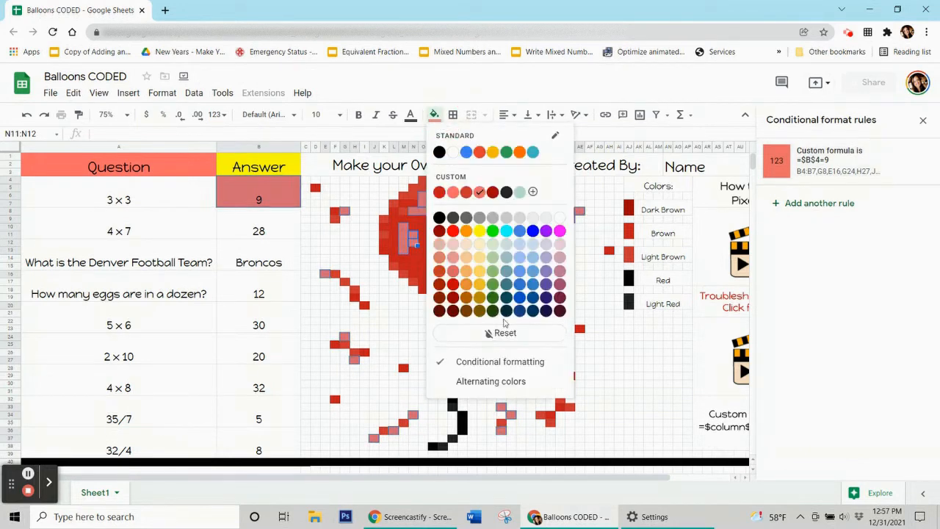
pyautogui.click(515, 339)
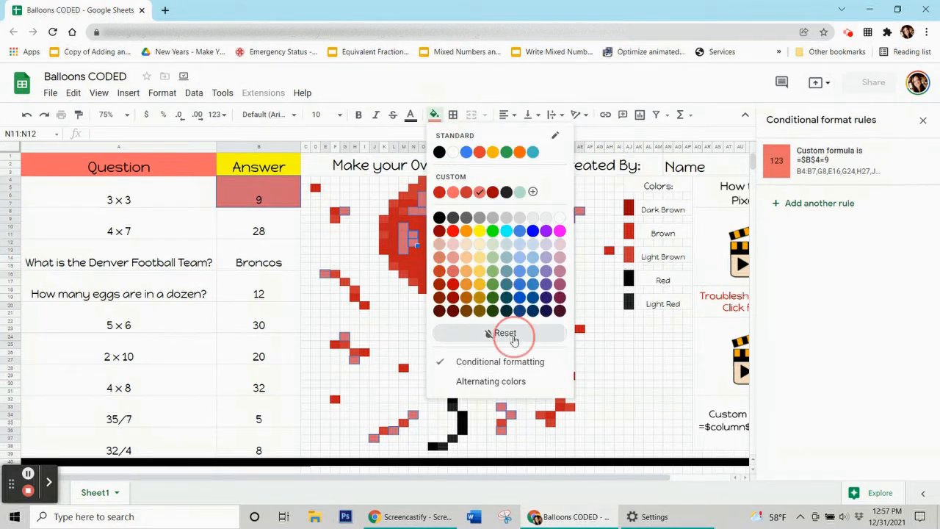
pyautogui.click(278, 229)
# Clear the 3 × 3 answer, retype 9 to watch the pixels fill red, then delete it again.
pyautogui.click(273, 196)
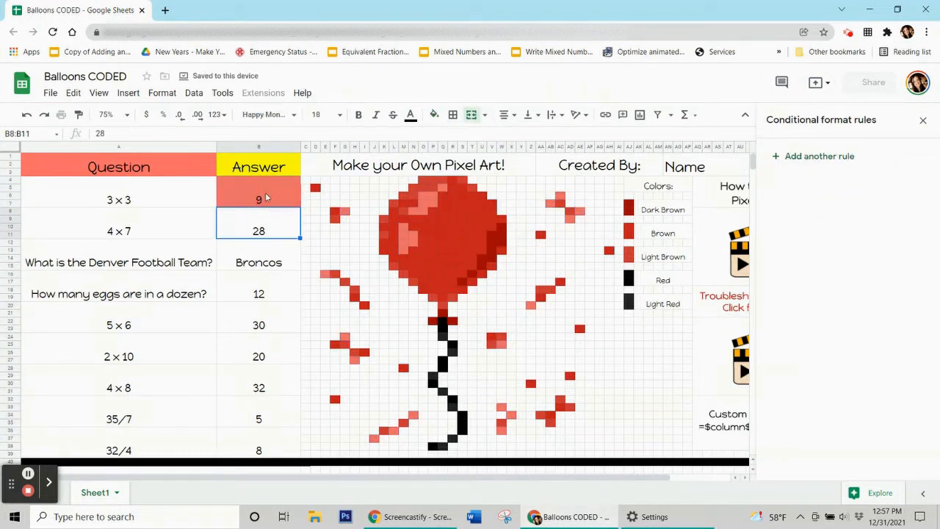
pyautogui.click(266, 196)
pyautogui.press('Delete')
pyautogui.click(250, 288)
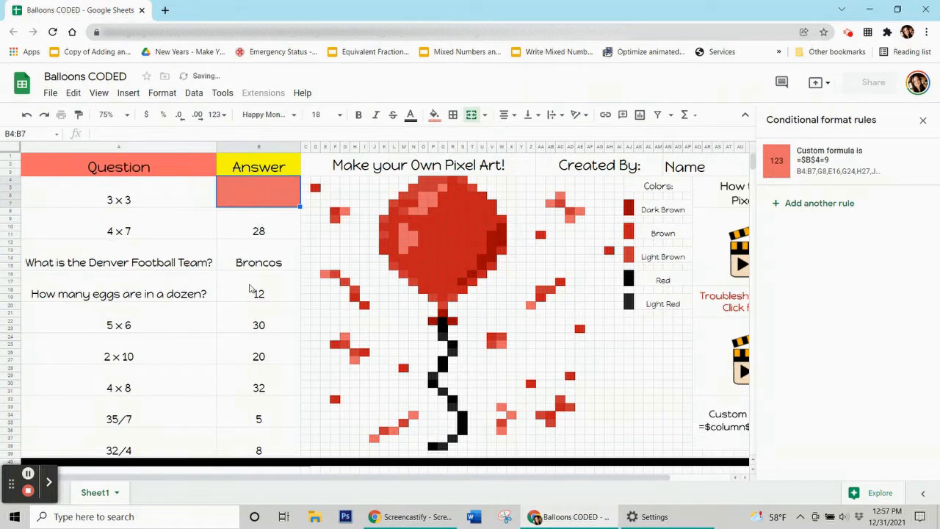
pyautogui.click(244, 202)
pyautogui.write('9')
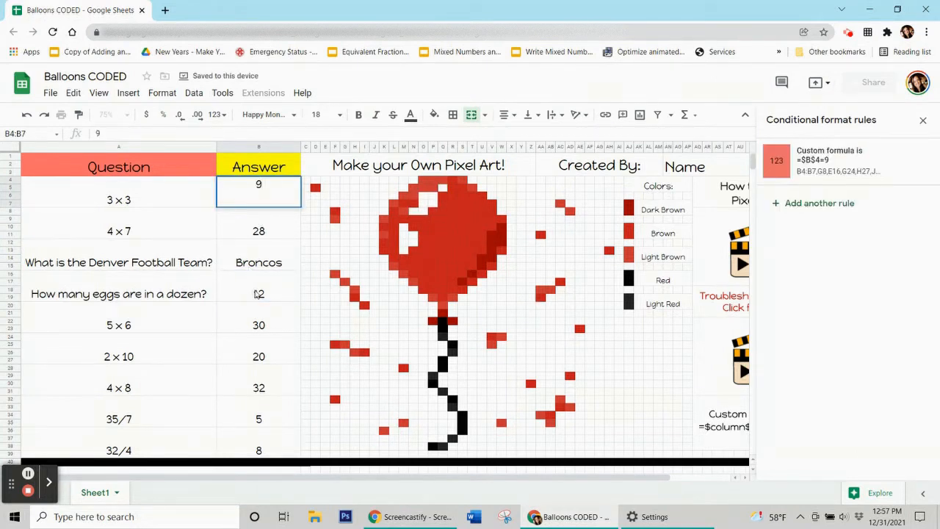
pyautogui.click(257, 294)
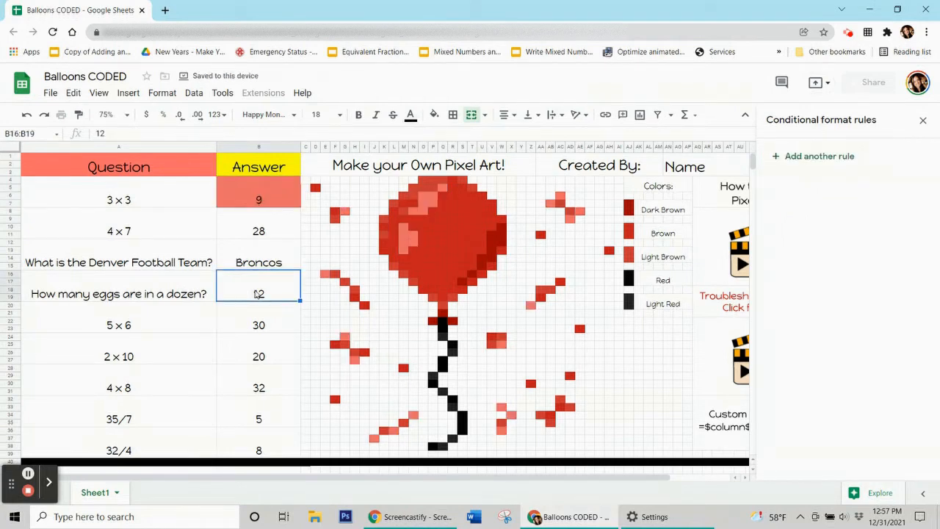
pyautogui.click(281, 199)
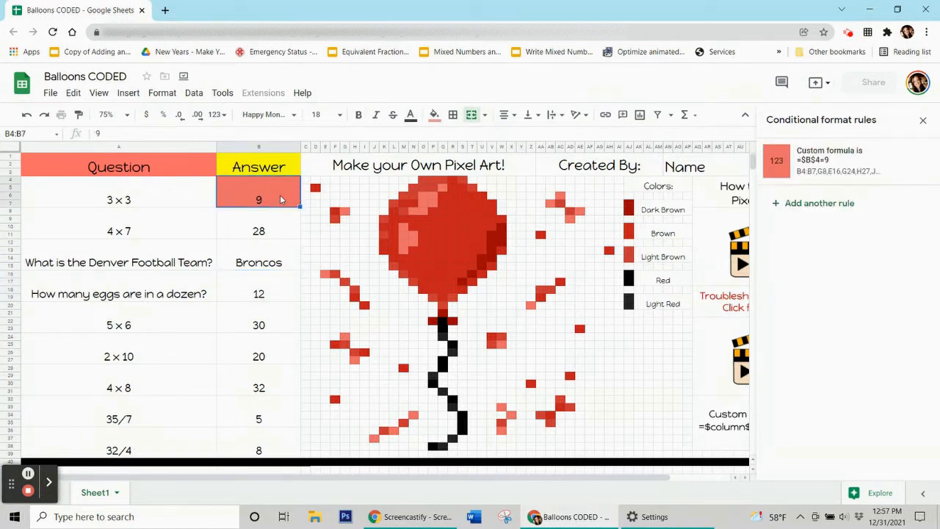
pyautogui.press('Delete')
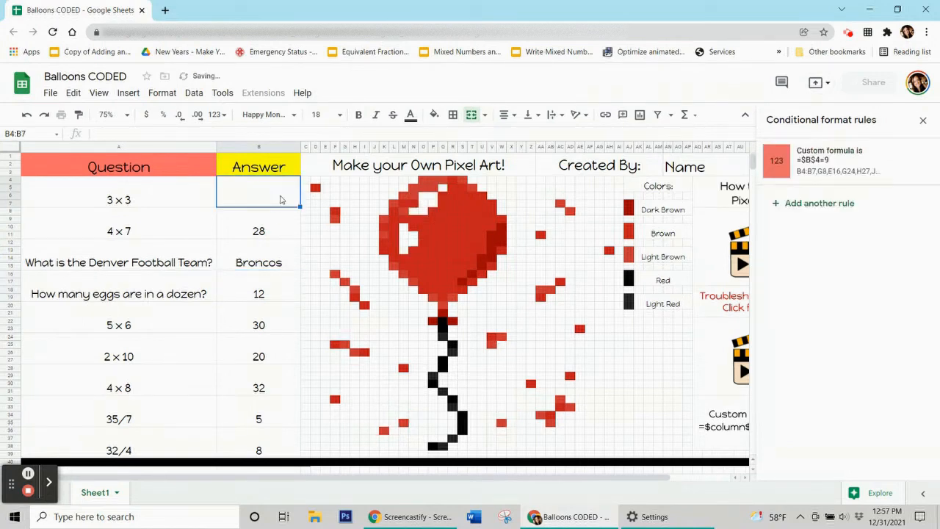
pyautogui.click(273, 232)
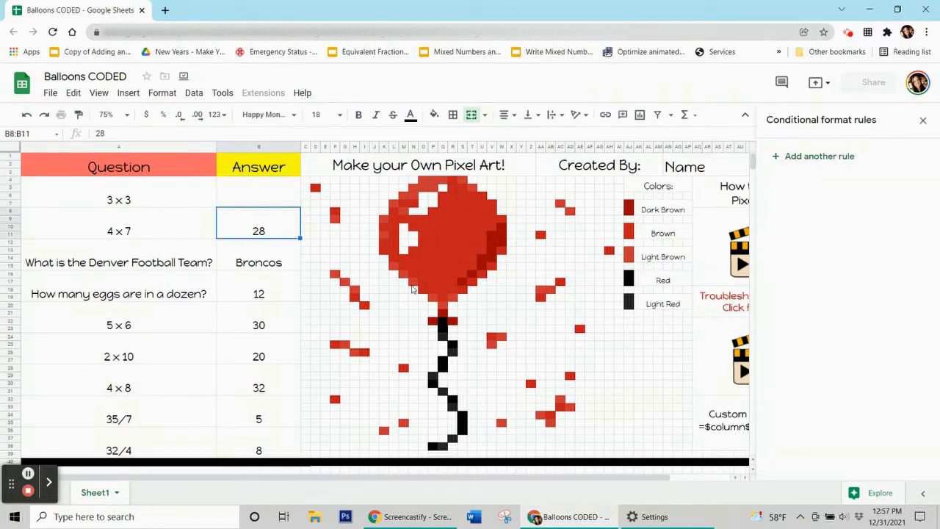
pyautogui.press('XF86MonBrightnessUp')
pyautogui.click(435, 116)
pyautogui.click(435, 116)
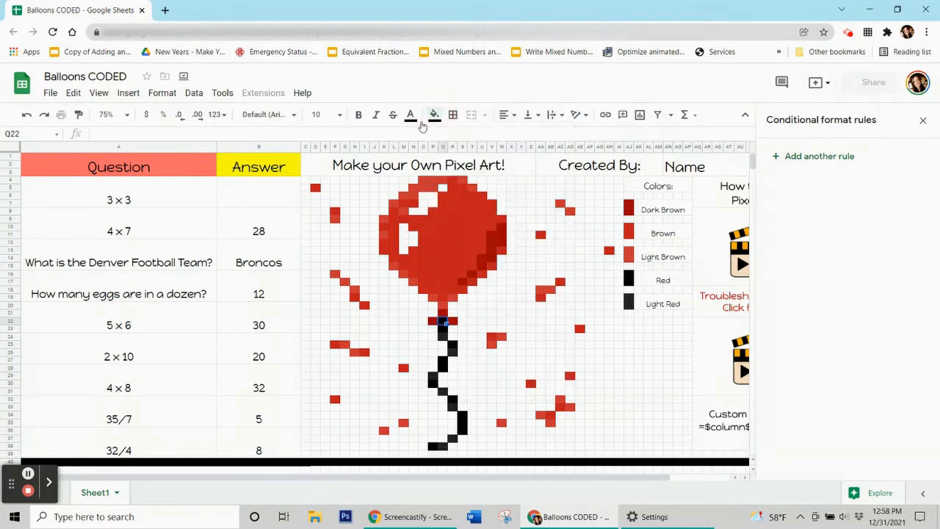
pyautogui.click(257, 231)
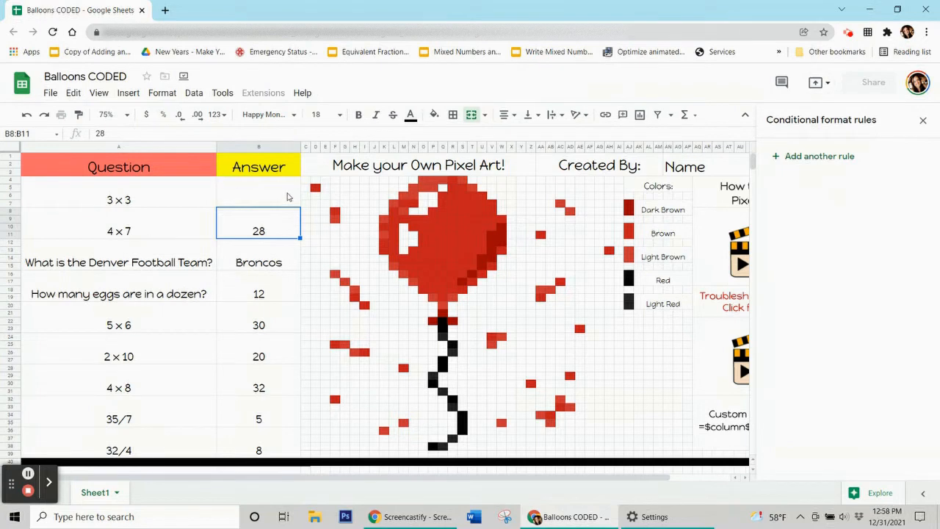
pyautogui.click(289, 196)
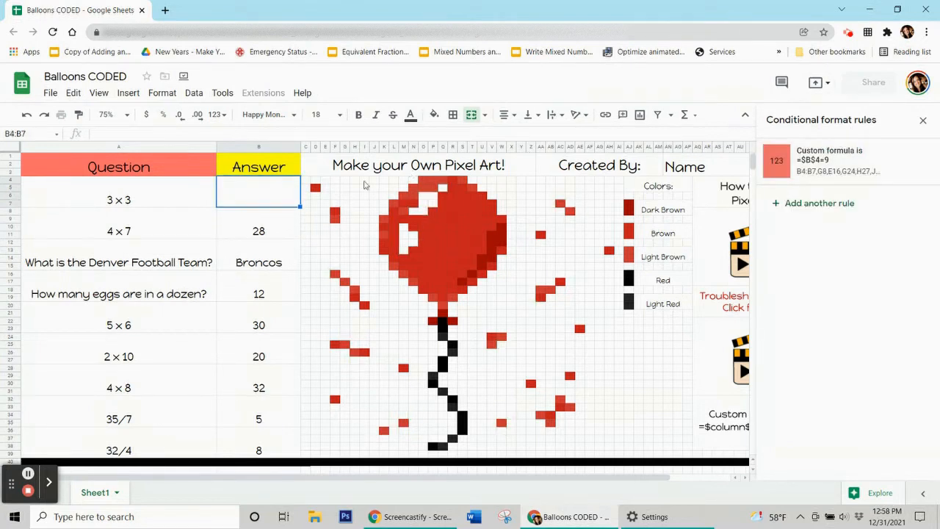
pyautogui.click(259, 233)
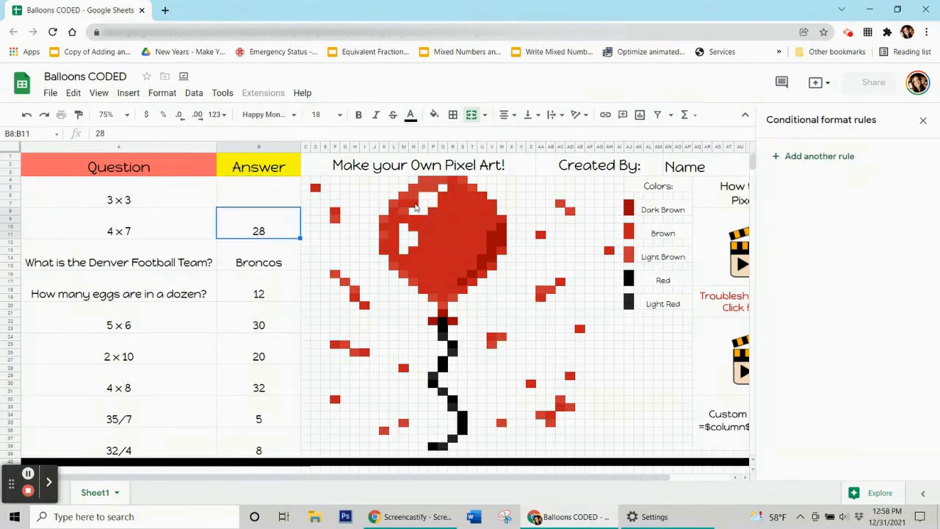
# Add a new rule for B8:B11 with black fill and white text.
pyautogui.click(813, 163)
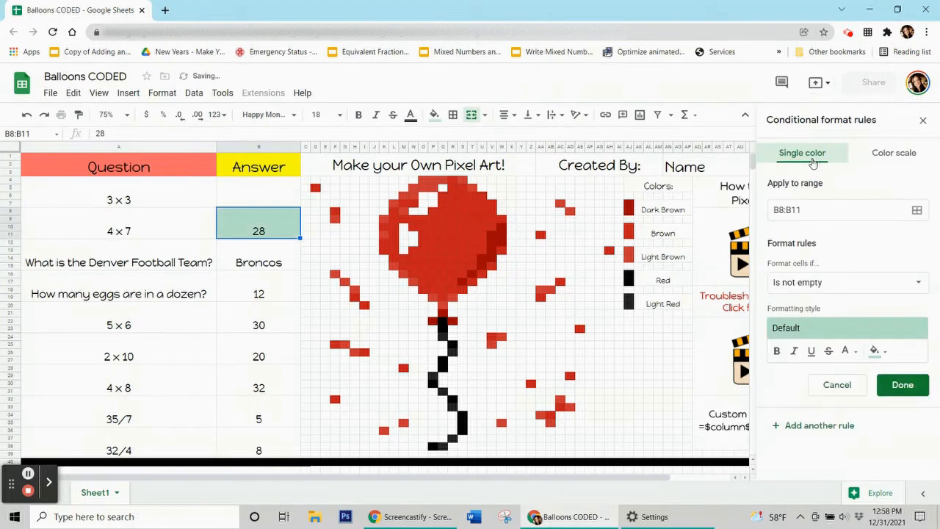
pyautogui.click(877, 352)
pyautogui.click(757, 147)
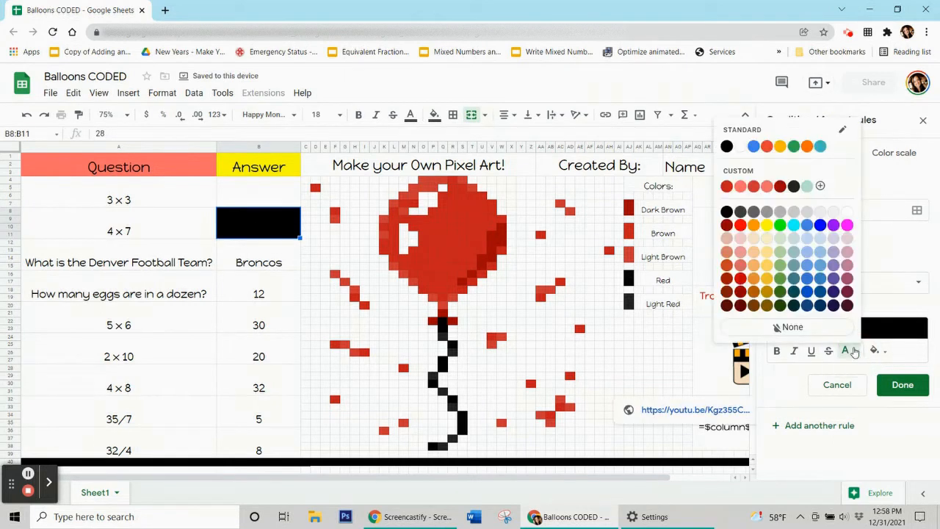
pyautogui.click(849, 213)
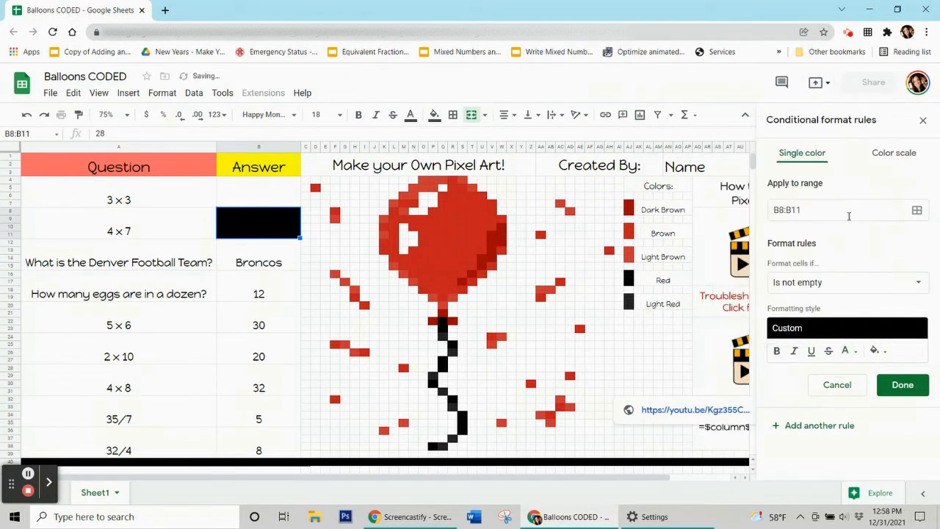
# Set the rule's condition to 'Custom formula is' with =$b$8=28.
pyautogui.click(790, 290)
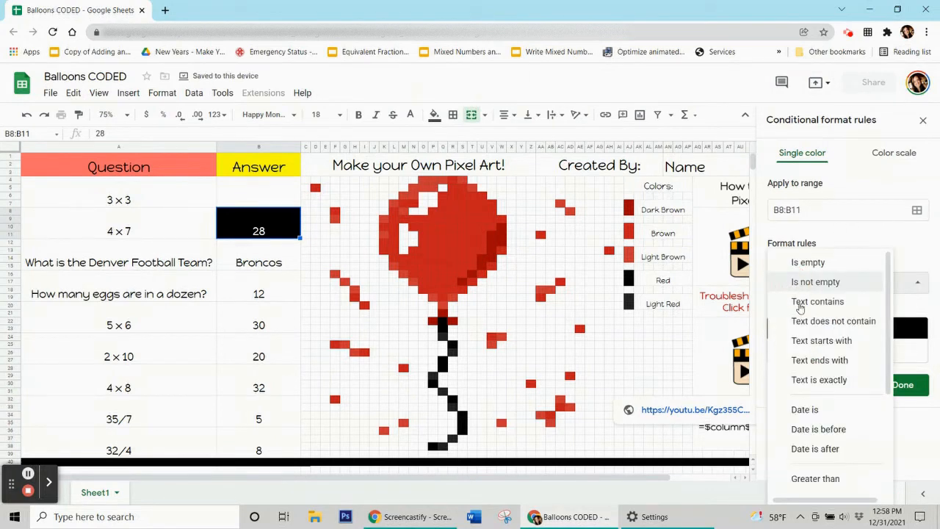
pyautogui.scroll(-5, 807, 367)
pyautogui.click(813, 483)
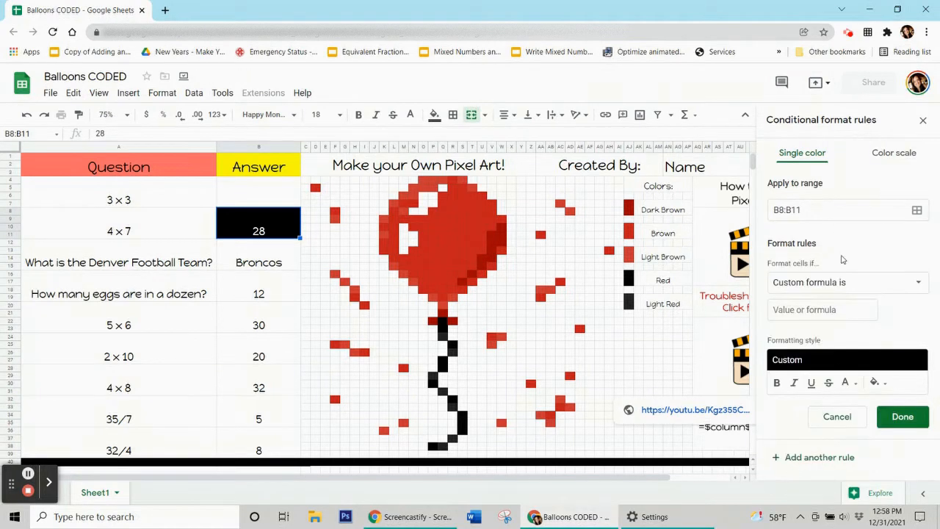
pyautogui.click(832, 311)
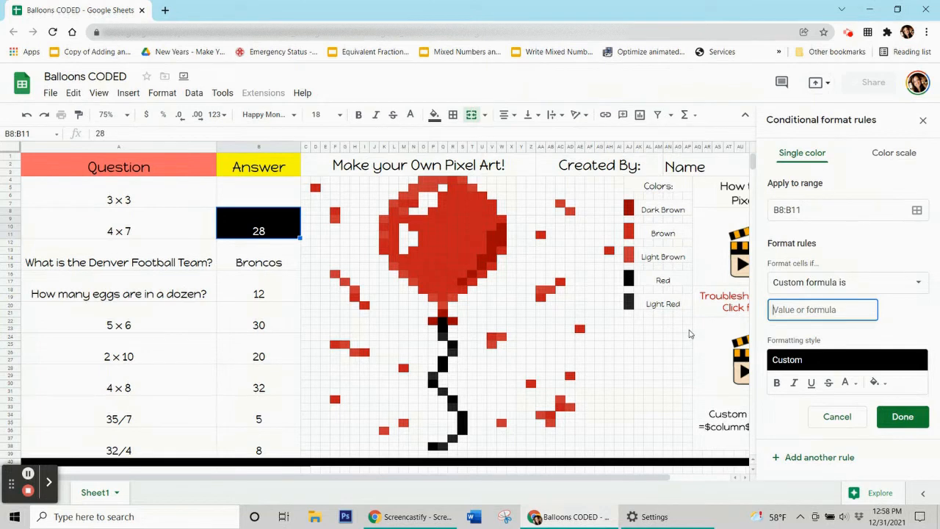
pyautogui.write('=$b$8=28')
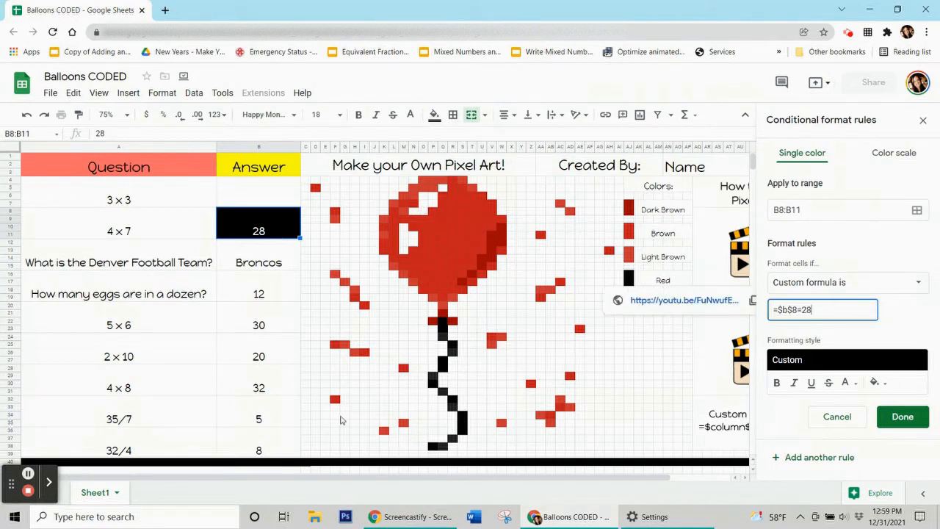
pyautogui.click(917, 211)
# Pick Q22:Q23, R25, Q27, P30, R32, S34:S36 and P38 in the range picker and confirm with OK.
pyautogui.moveTo(527, 218); pyautogui.dragTo(188, 152)
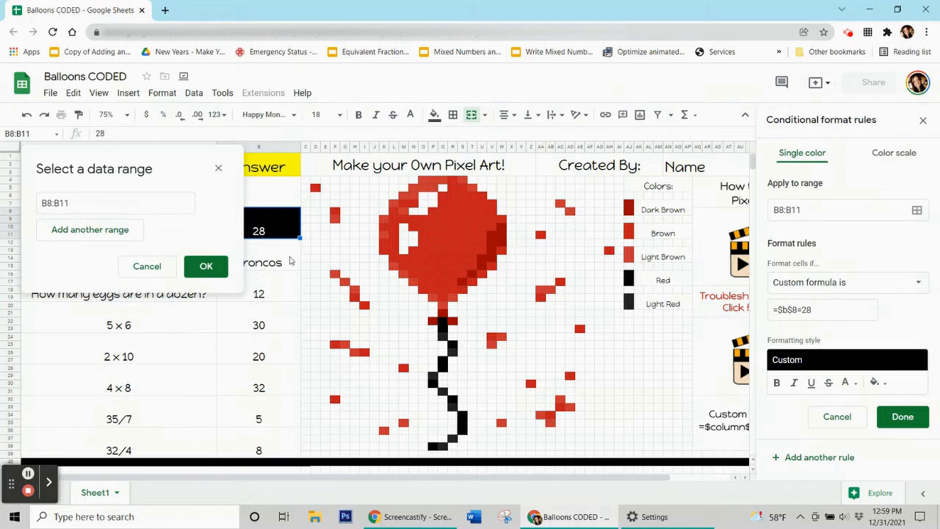
pyautogui.click(443, 323)
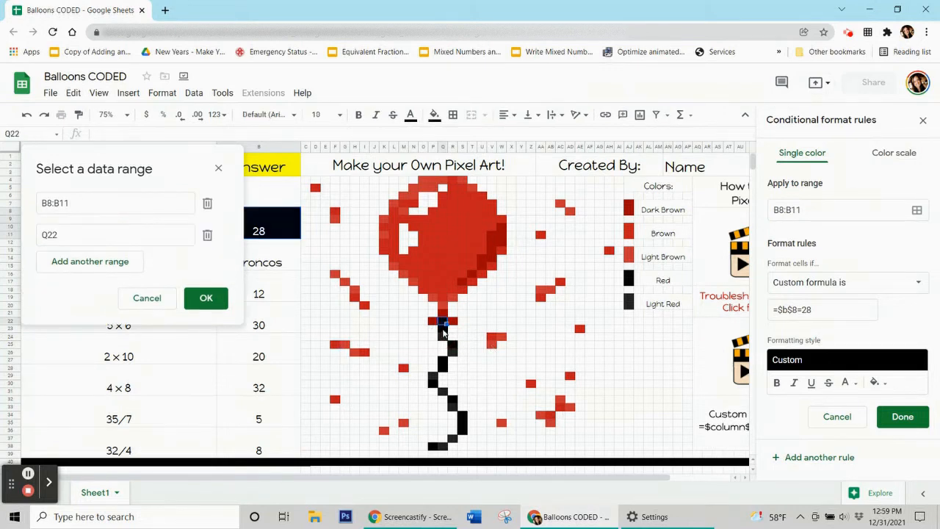
pyautogui.hotkey('shift', 'Down')
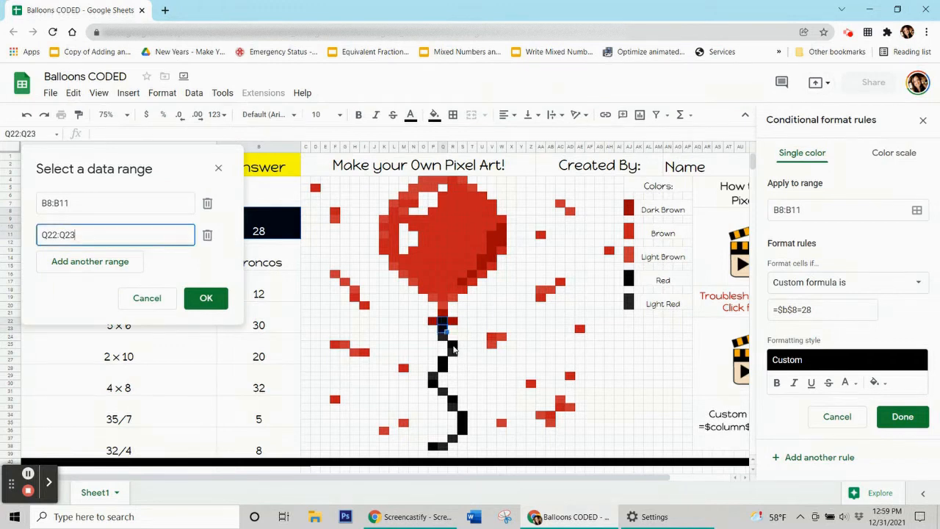
pyautogui.keyDown('ctrl'); pyautogui.click(454, 348); pyautogui.keyUp('ctrl')
pyautogui.keyDown('ctrl'); pyautogui.click(444, 362); pyautogui.keyUp('ctrl')
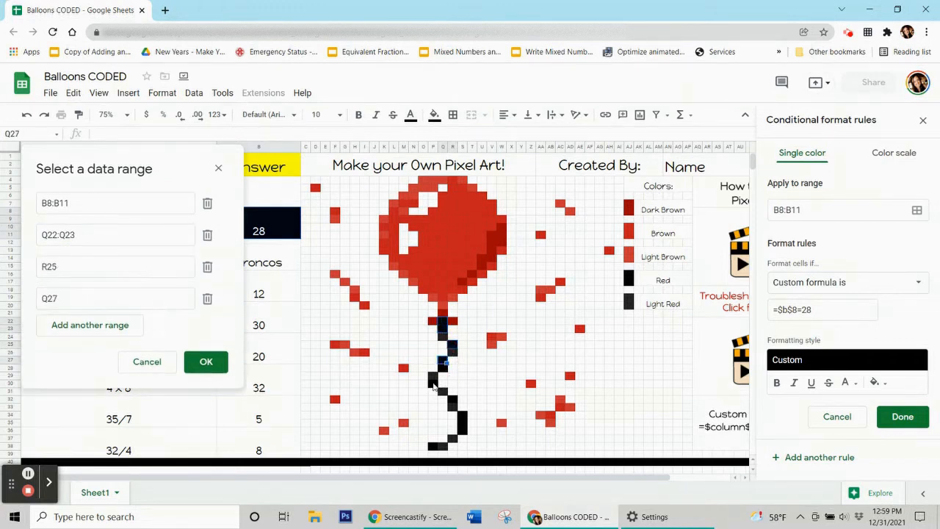
pyautogui.keyDown('ctrl'); pyautogui.click(433, 381); pyautogui.keyUp('ctrl')
pyautogui.keyDown('ctrl'); pyautogui.click(453, 402); pyautogui.keyUp('ctrl')
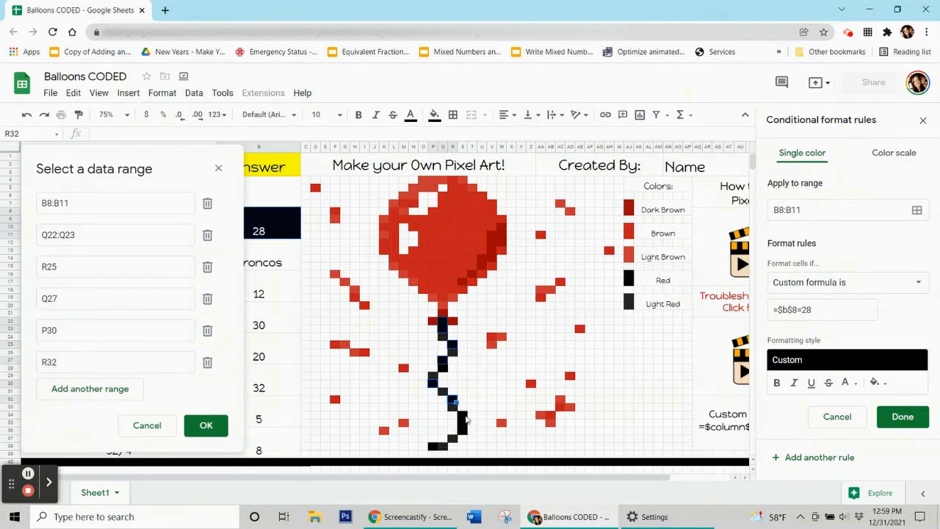
pyautogui.moveTo(462, 414); pyautogui.dragTo(463, 432)
pyautogui.keyDown('ctrl'); pyautogui.click(435, 448); pyautogui.keyUp('ctrl')
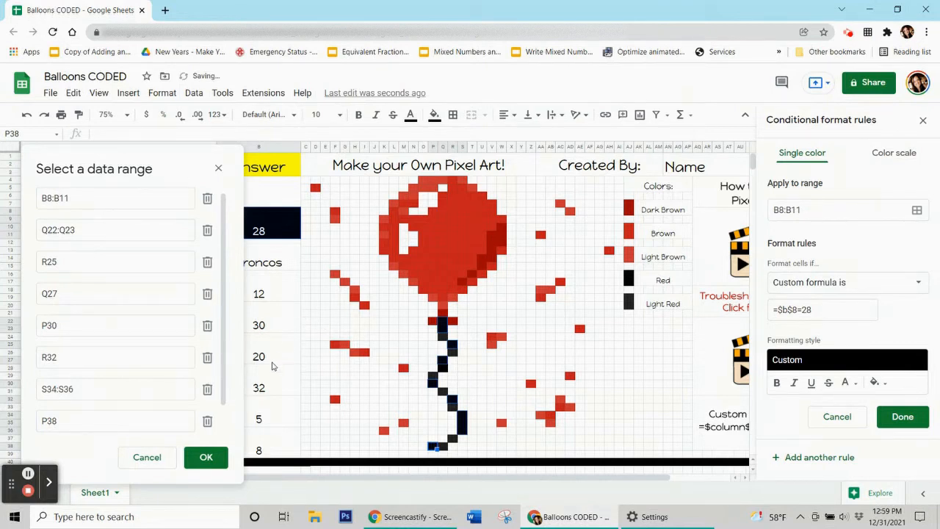
pyautogui.click(206, 458)
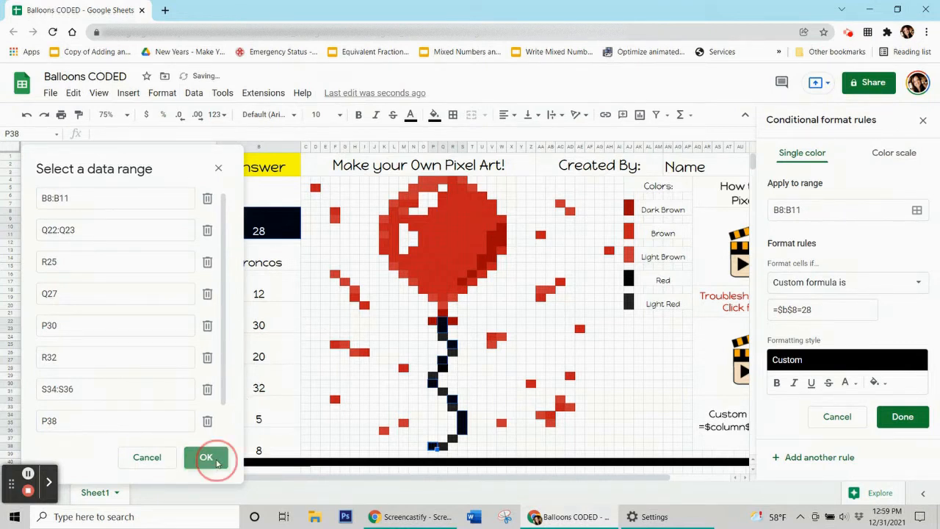
pyautogui.click(889, 418)
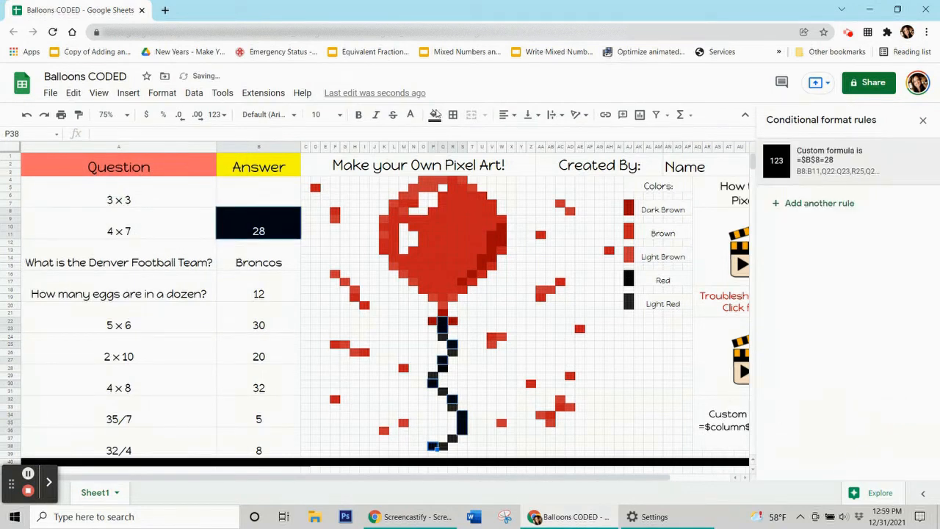
pyautogui.click(439, 116)
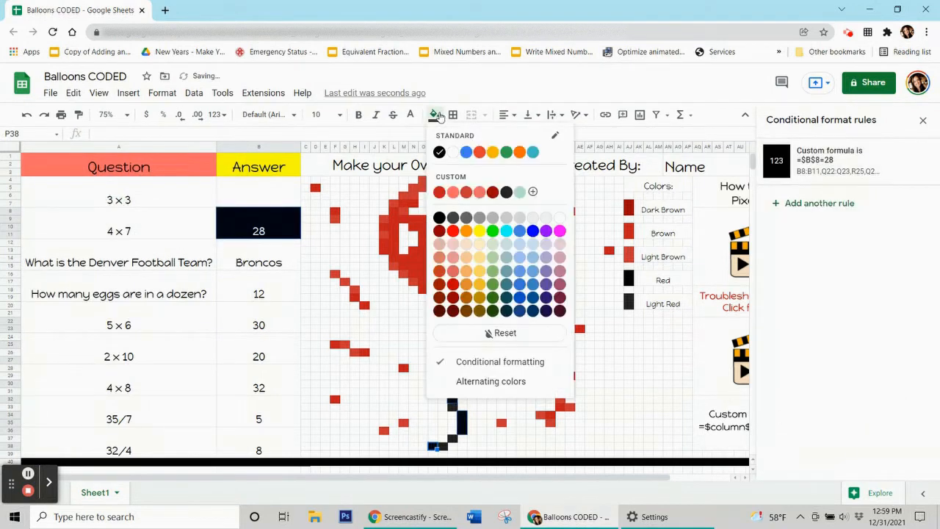
pyautogui.click(489, 335)
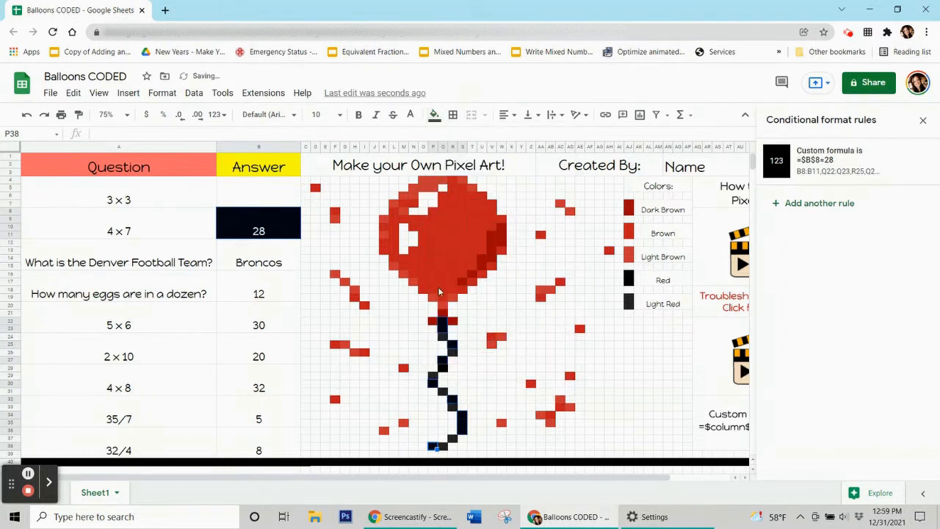
pyautogui.click(257, 265)
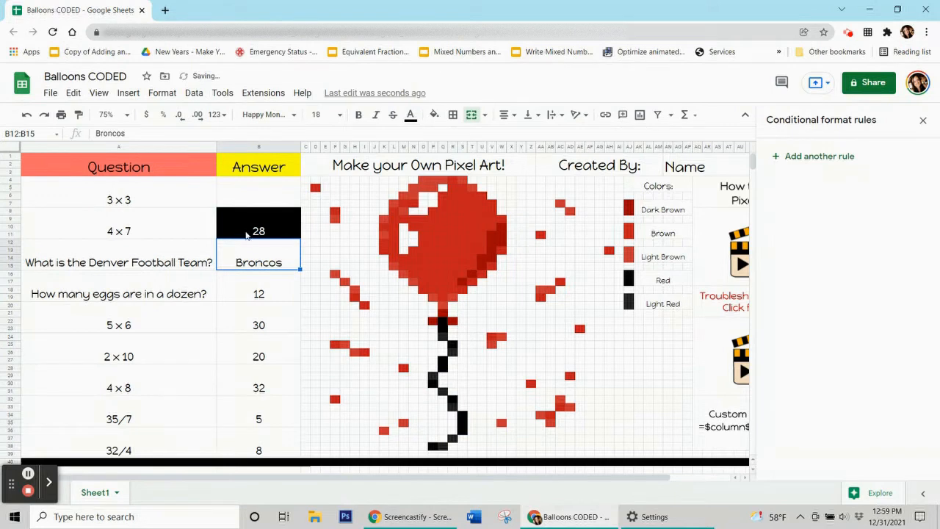
pyautogui.click(246, 235)
pyautogui.press('Delete')
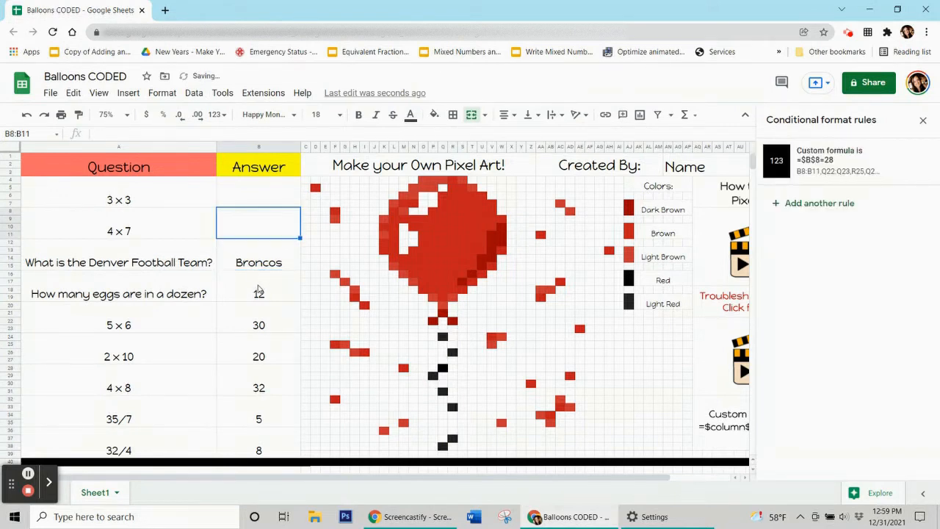
pyautogui.click(253, 205)
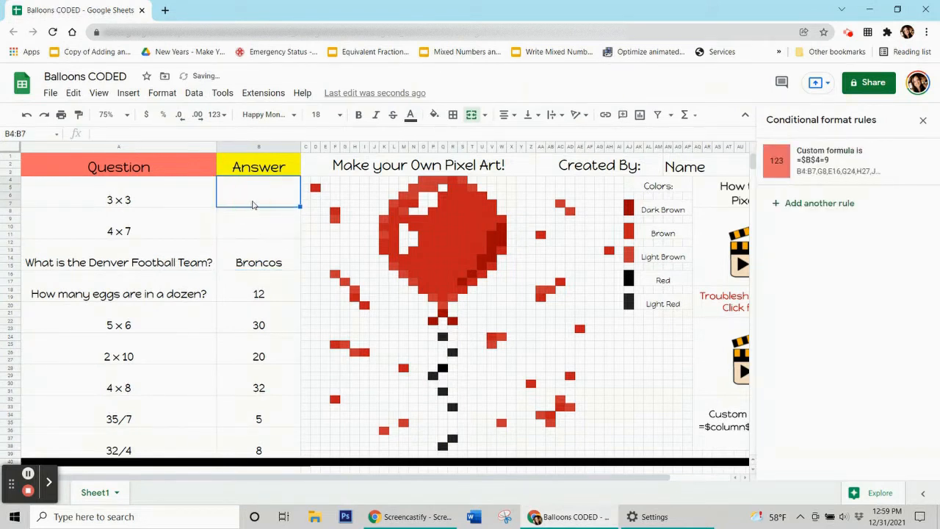
pyautogui.write('9')
pyautogui.press('Return')
pyautogui.write('28')
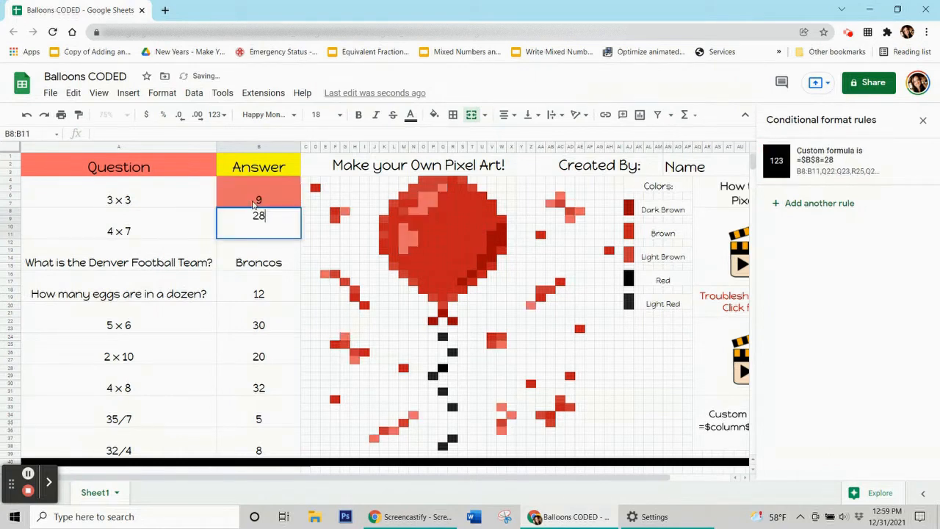
pyautogui.press('Return')
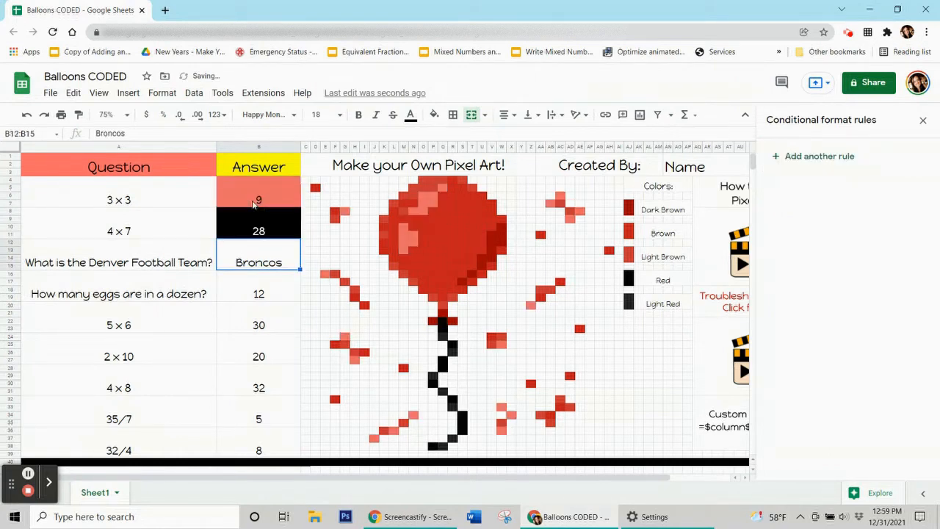
pyautogui.press('Up')
pyautogui.press('Delete')
pyautogui.press('Up')
pyautogui.press('Delete')
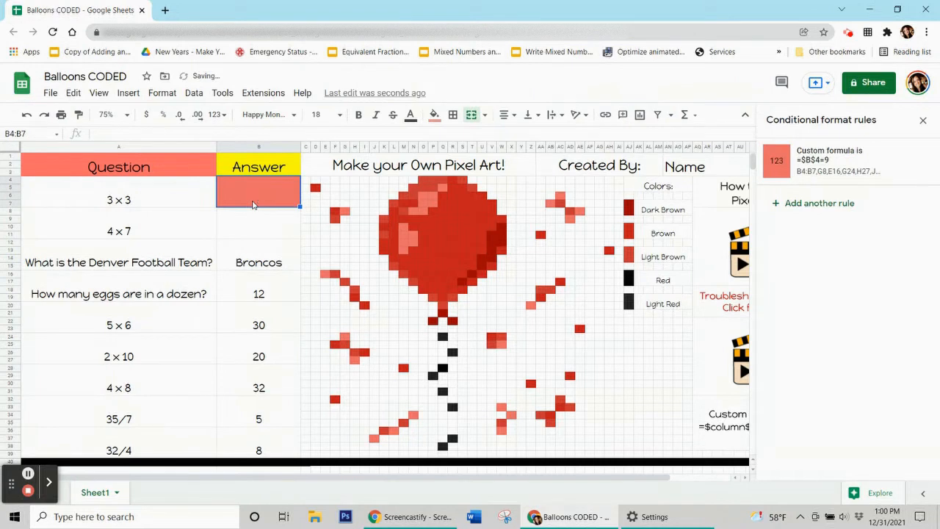
pyautogui.press('Down')
pyautogui.press('Down')
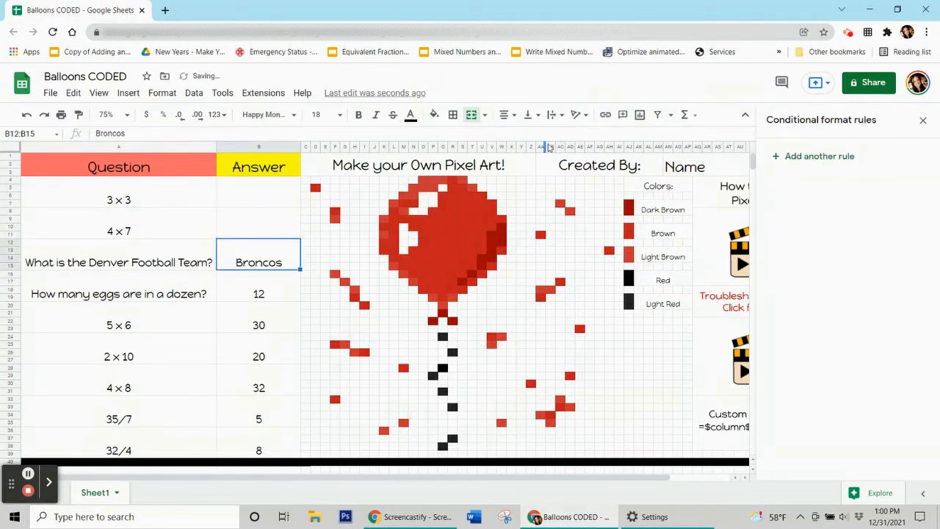
pyautogui.click(442, 245)
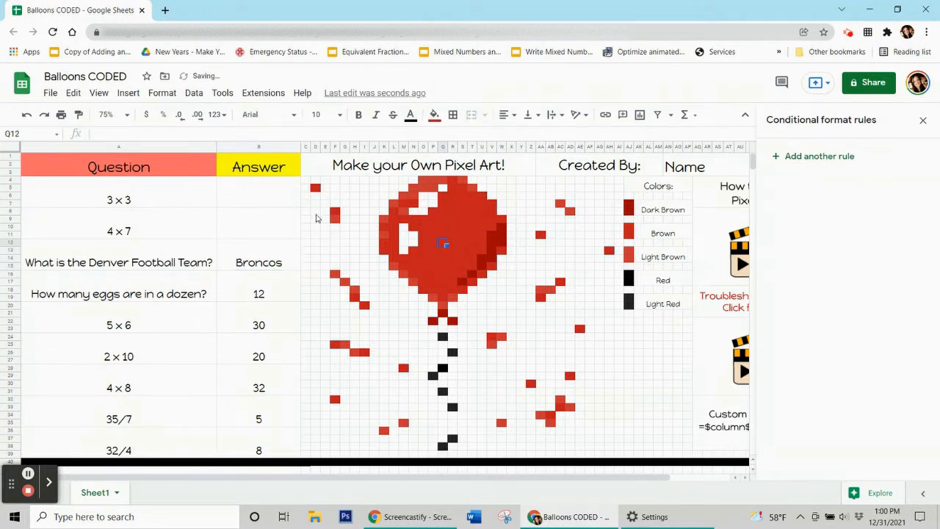
pyautogui.click(435, 116)
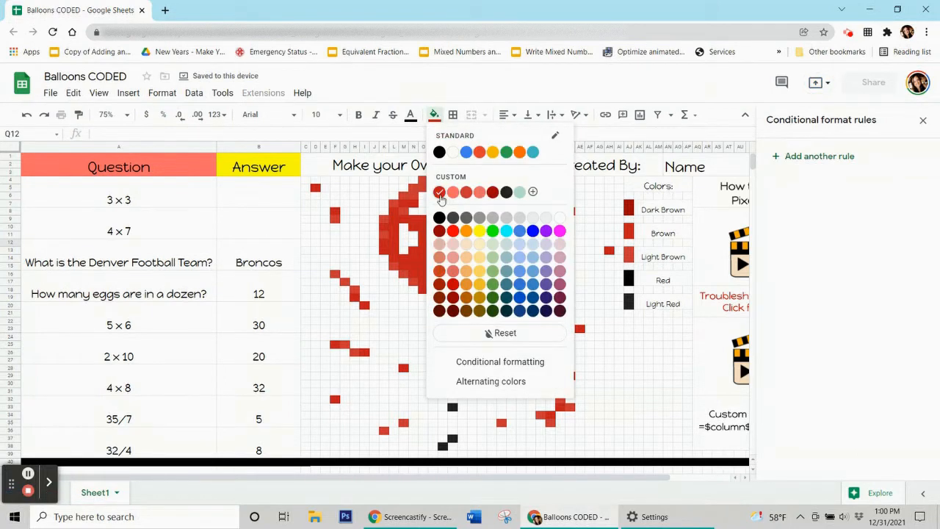
pyautogui.click(273, 259)
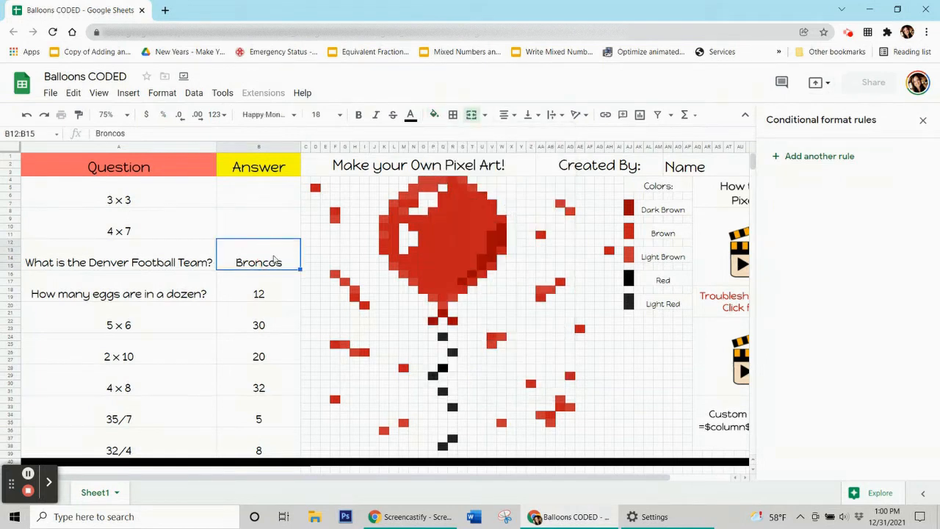
pyautogui.click(274, 259)
# Add a new rule for B12:B15 with a red fill.
pyautogui.click(274, 254)
pyautogui.click(800, 160)
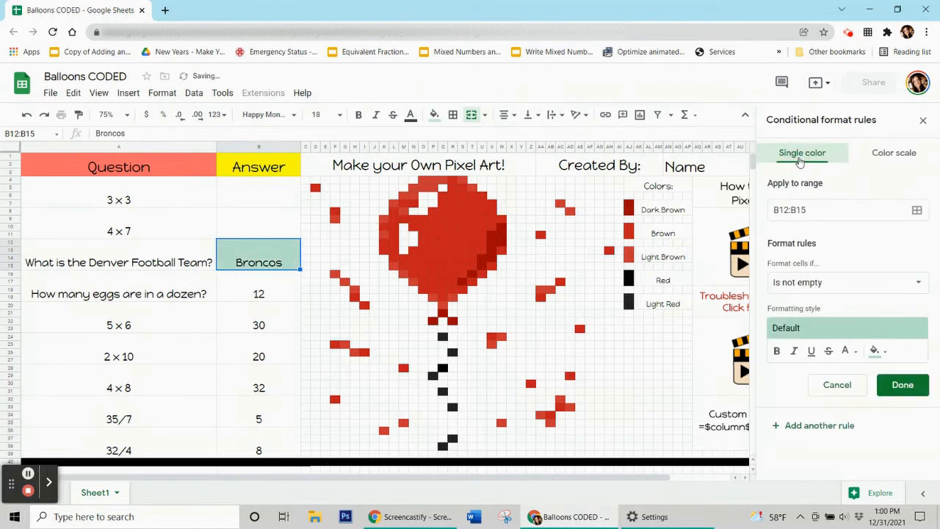
pyautogui.click(877, 351)
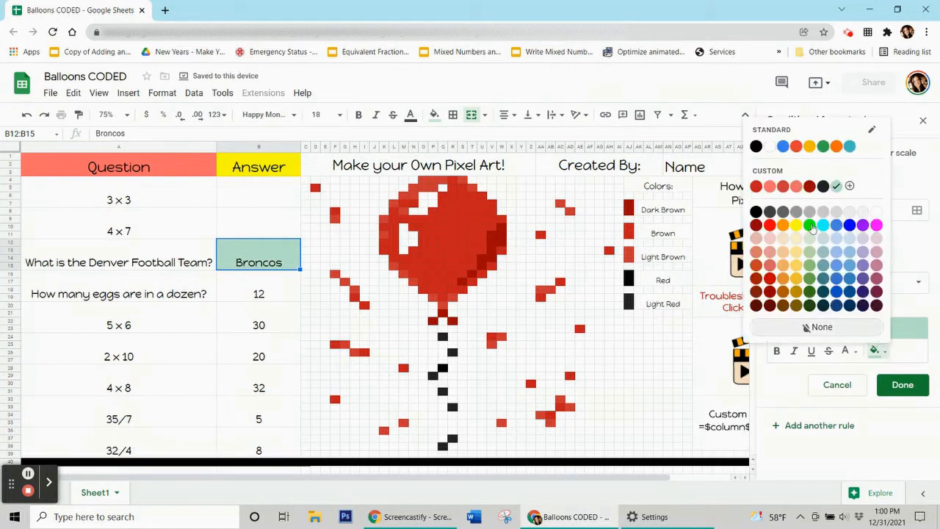
pyautogui.click(757, 187)
# Set the rule's condition to 'Custom formula is' with =$b$12="Broncos".
pyautogui.click(812, 282)
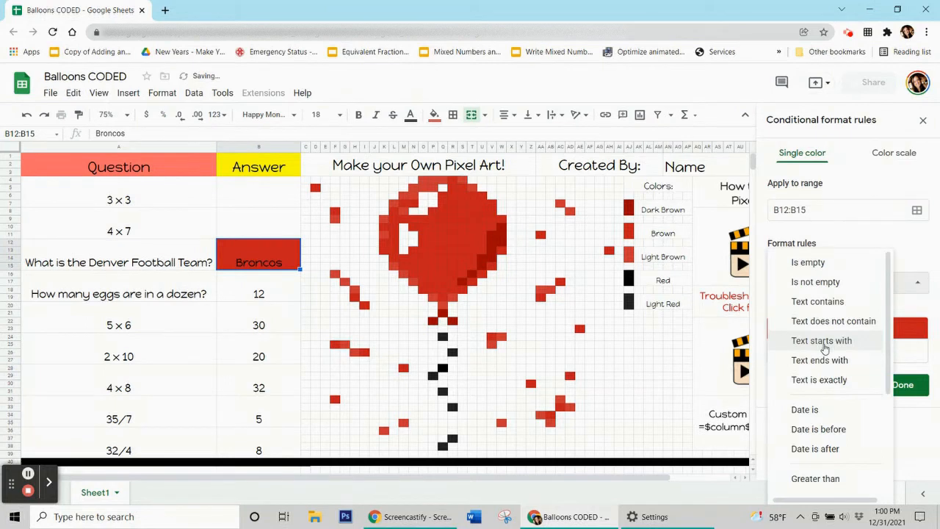
pyautogui.scroll(-5, 815, 353)
pyautogui.click(823, 483)
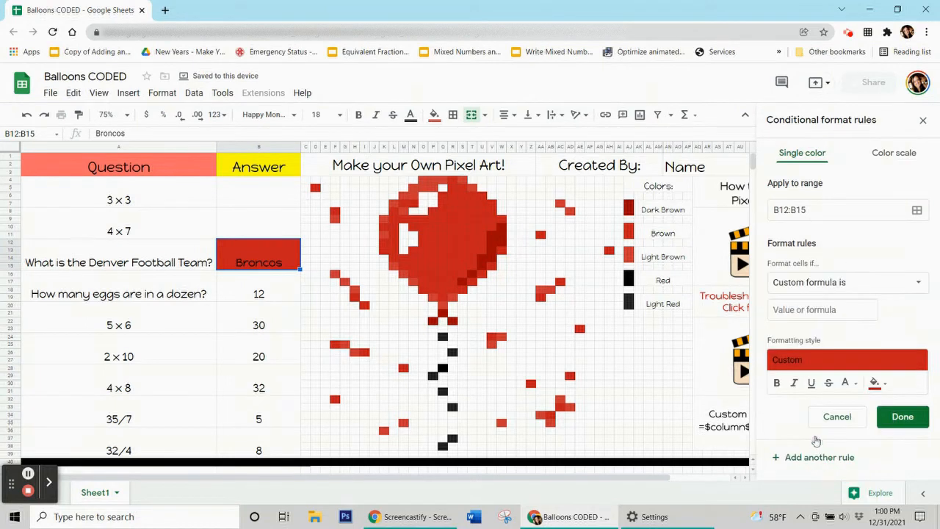
pyautogui.click(808, 312)
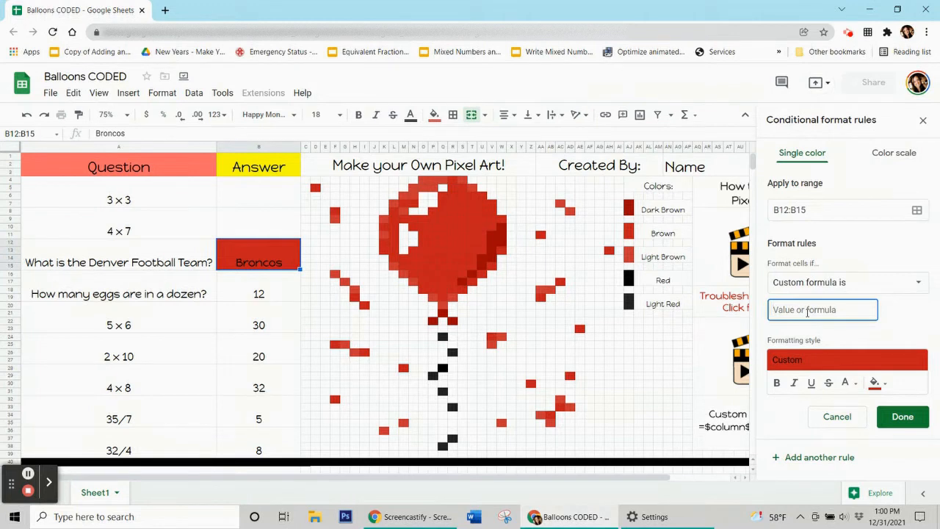
pyautogui.write('=$b$12=Broncos')
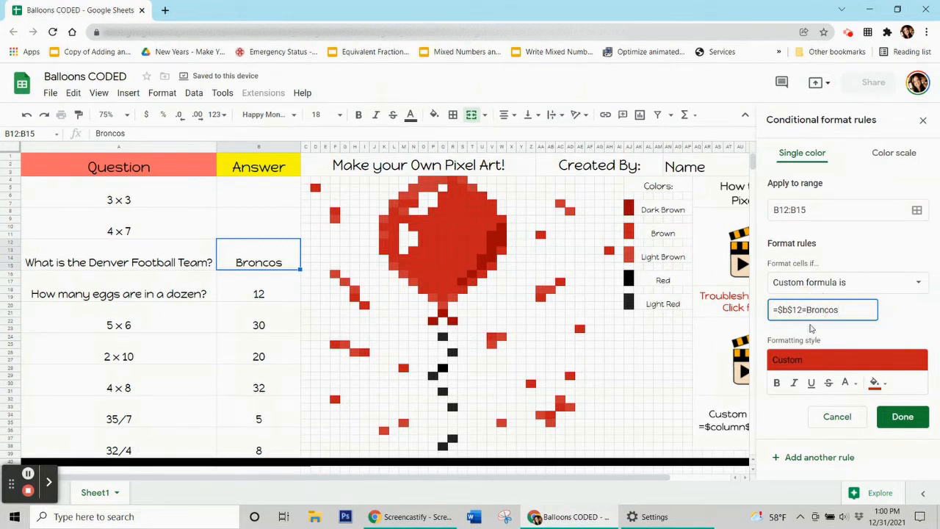
pyautogui.press('BackSpace')
pyautogui.press('BackSpace')
pyautogui.press('BackSpace')
pyautogui.press('BackSpace')
pyautogui.press('BackSpace')
pyautogui.press('BackSpace')
pyautogui.press('BackSpace')
pyautogui.write('"Broncos"')
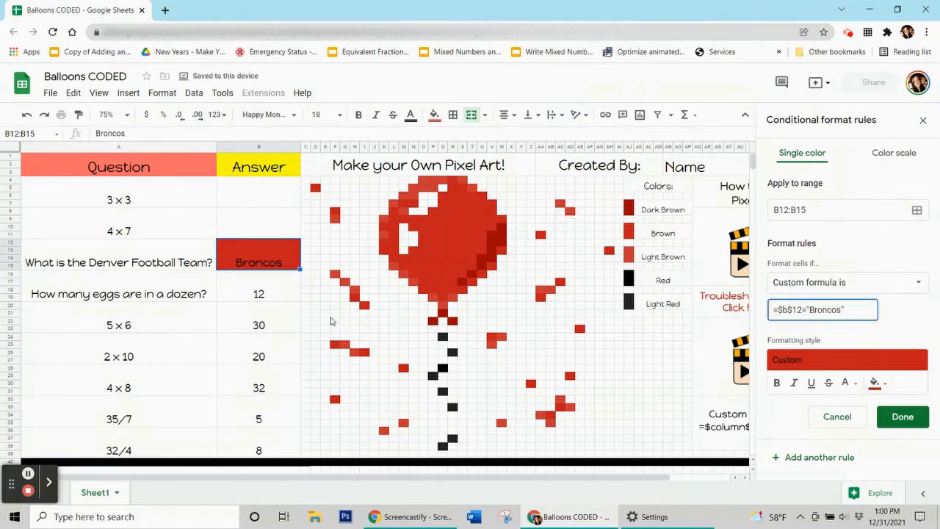
pyautogui.click(917, 213)
# Add balloon pixels R4, Q6, U6, V8, T8, Q9, T11, R12, O10, P13 and N7 to the Broncos rule.
pyautogui.moveTo(510, 220); pyautogui.dragTo(214, 140)
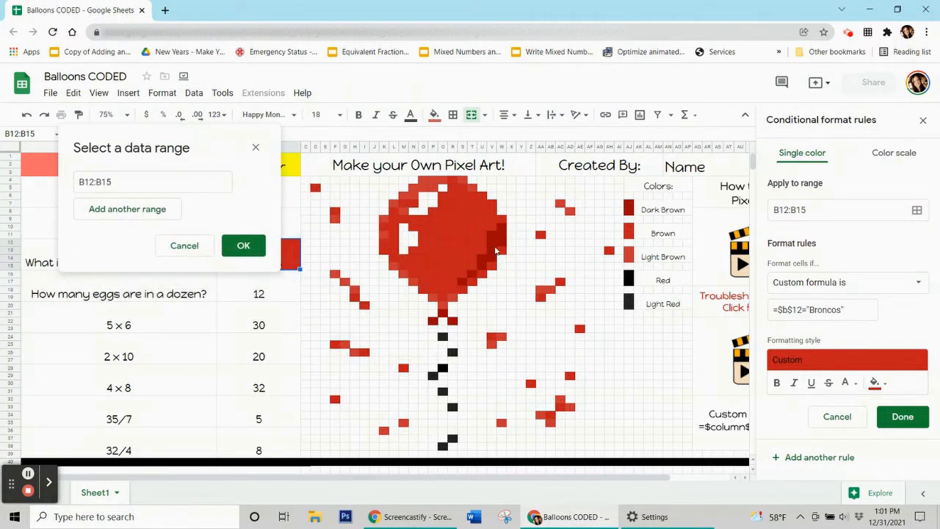
pyautogui.keyDown('ctrl'); pyautogui.click(454, 178); pyautogui.keyUp('ctrl')
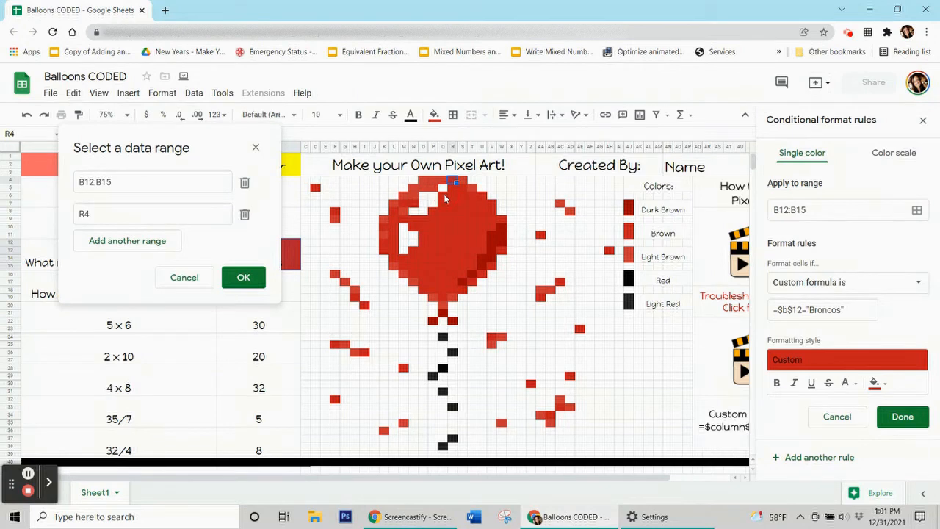
pyautogui.keyDown('ctrl'); pyautogui.click(444, 195); pyautogui.keyUp('ctrl')
pyautogui.keyDown('ctrl'); pyautogui.click(481, 196); pyautogui.keyUp('ctrl')
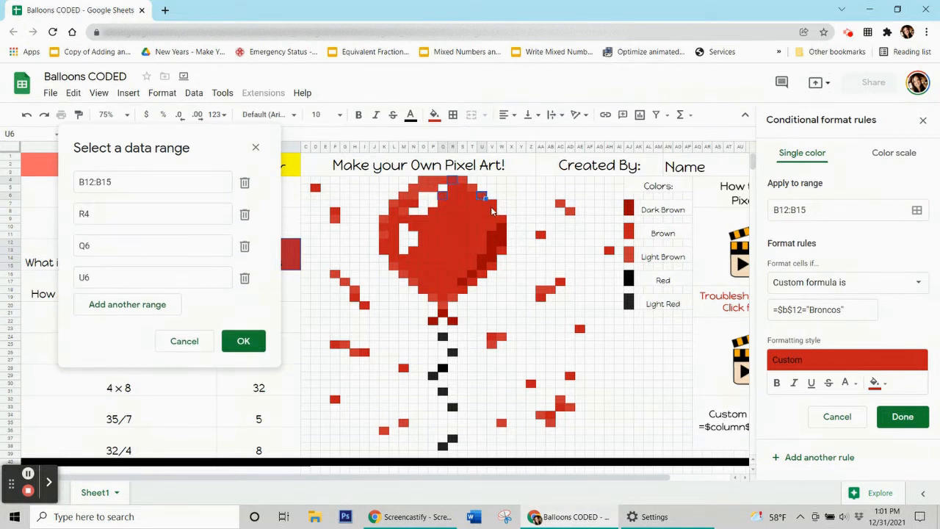
pyautogui.keyDown('ctrl'); pyautogui.click(492, 212); pyautogui.keyUp('ctrl')
pyautogui.keyDown('ctrl'); pyautogui.click(470, 211); pyautogui.keyUp('ctrl')
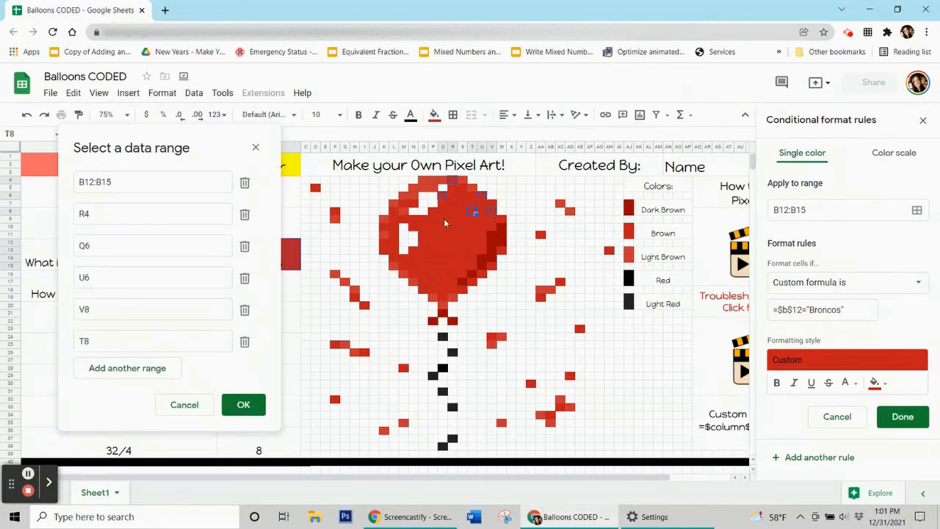
pyautogui.keyDown('ctrl'); pyautogui.click(444, 219); pyautogui.keyUp('ctrl')
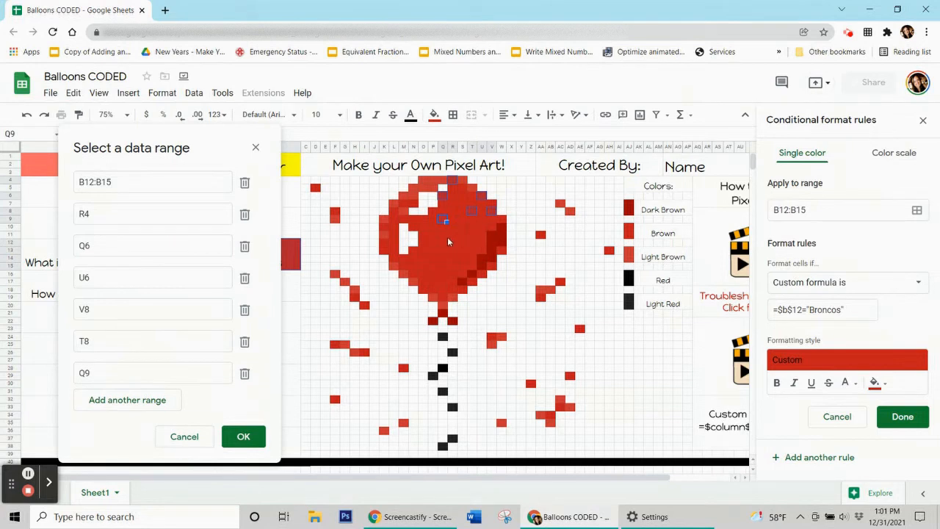
pyautogui.keyDown('ctrl'); pyautogui.click(473, 235); pyautogui.keyUp('ctrl')
pyautogui.keyDown('ctrl'); pyautogui.click(454, 243); pyautogui.keyUp('ctrl')
pyautogui.keyDown('ctrl'); pyautogui.click(426, 227); pyautogui.keyUp('ctrl')
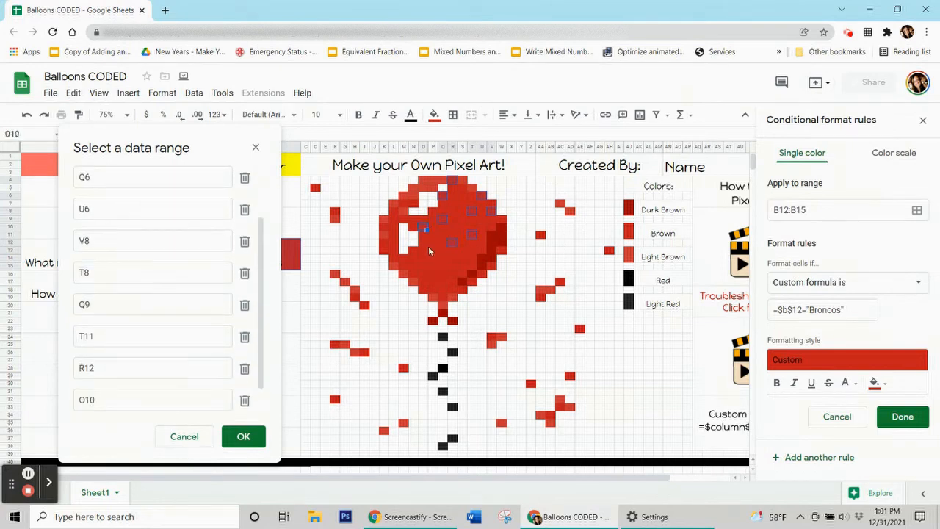
pyautogui.keyDown('ctrl'); pyautogui.click(433, 251); pyautogui.keyUp('ctrl')
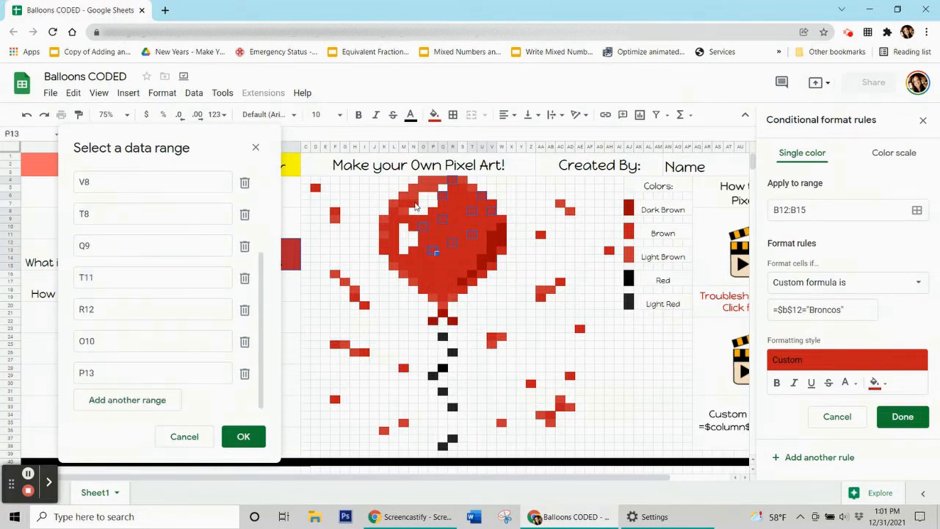
pyautogui.keyDown('ctrl'); pyautogui.click(416, 207); pyautogui.keyUp('ctrl')
# Add L8, L10, L13, N15, O17, Q19, T17, V15, W13, S14, Q16, H19, F8 and D5 to the range.
pyautogui.keyDown('ctrl'); pyautogui.click(395, 213); pyautogui.keyUp('ctrl')
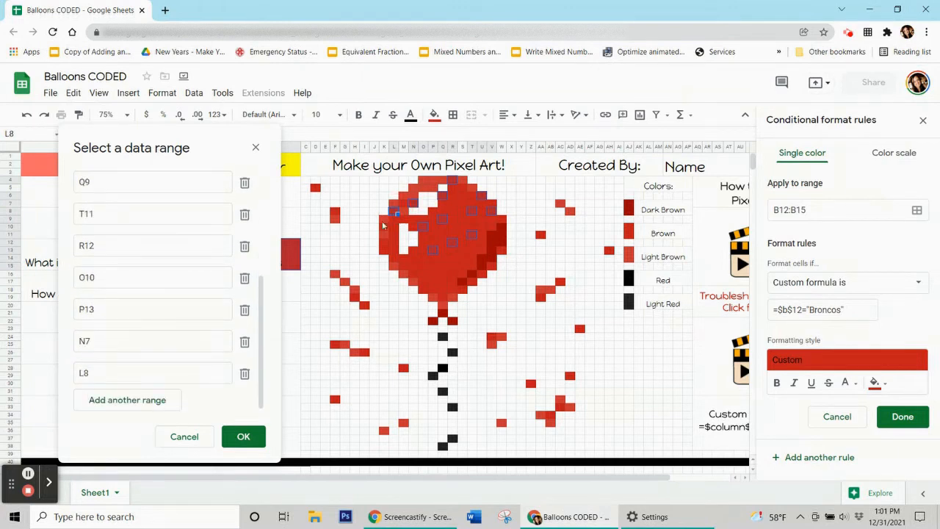
pyautogui.keyDown('ctrl'); pyautogui.click(397, 246); pyautogui.keyUp('ctrl')
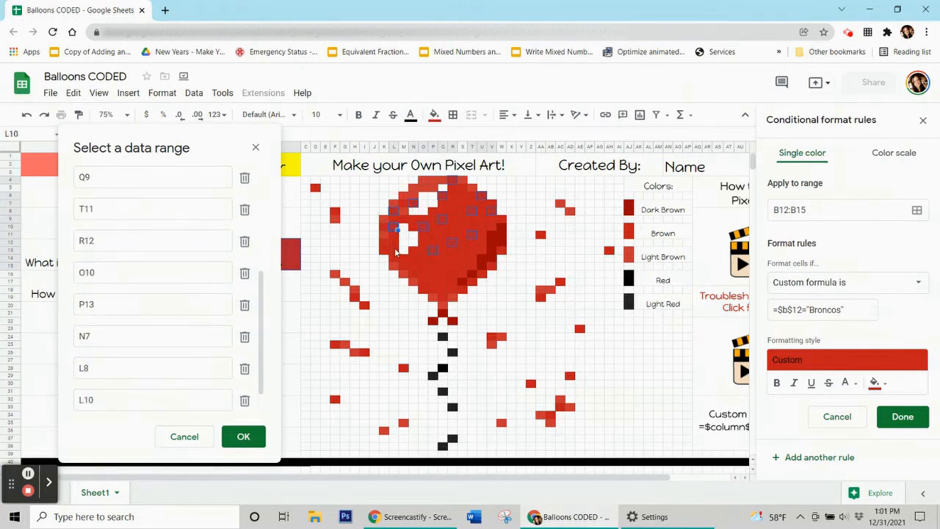
pyautogui.keyDown('ctrl'); pyautogui.click(397, 252); pyautogui.keyUp('ctrl')
pyautogui.keyDown('ctrl'); pyautogui.click(414, 269); pyautogui.keyUp('ctrl')
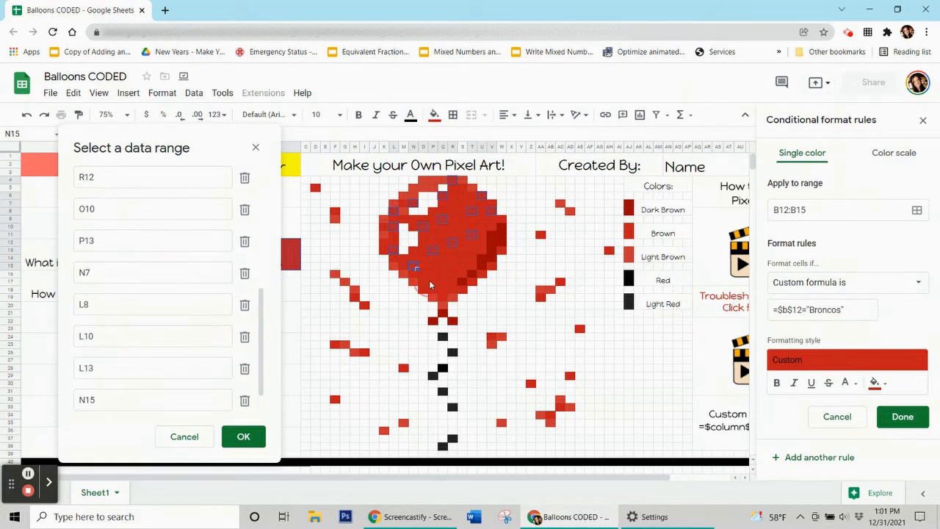
pyautogui.keyDown('ctrl'); pyautogui.click(423, 281); pyautogui.keyUp('ctrl')
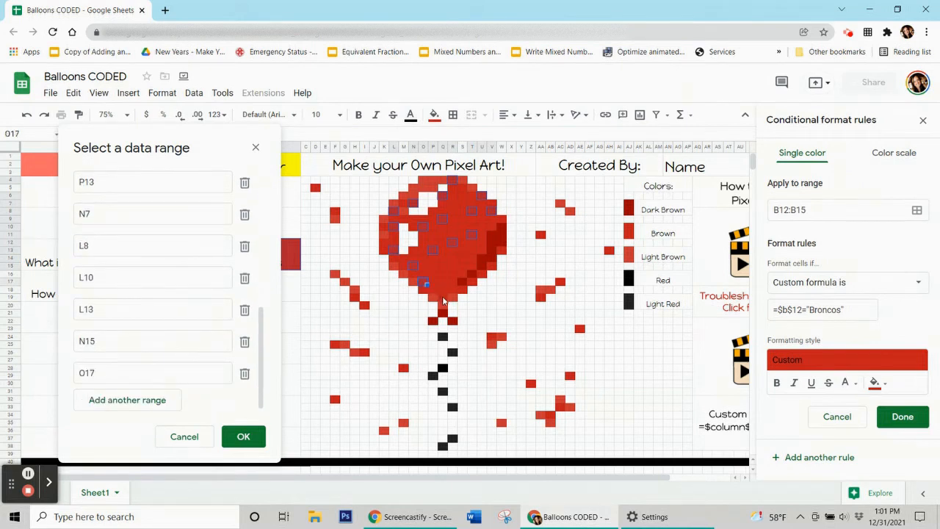
pyautogui.keyDown('ctrl'); pyautogui.click(443, 298); pyautogui.keyUp('ctrl')
pyautogui.keyDown('ctrl'); pyautogui.click(473, 284); pyautogui.keyUp('ctrl')
pyautogui.keyDown('ctrl'); pyautogui.click(494, 271); pyautogui.keyUp('ctrl')
pyautogui.keyDown('ctrl'); pyautogui.click(503, 252); pyautogui.keyUp('ctrl')
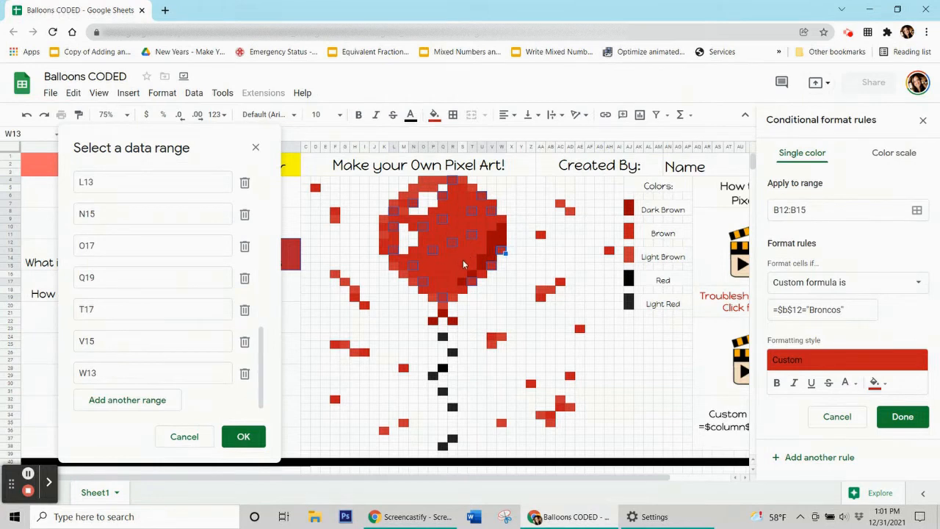
pyautogui.keyDown('ctrl'); pyautogui.click(463, 261); pyautogui.keyUp('ctrl')
pyautogui.keyDown('ctrl'); pyautogui.click(443, 273); pyautogui.keyUp('ctrl')
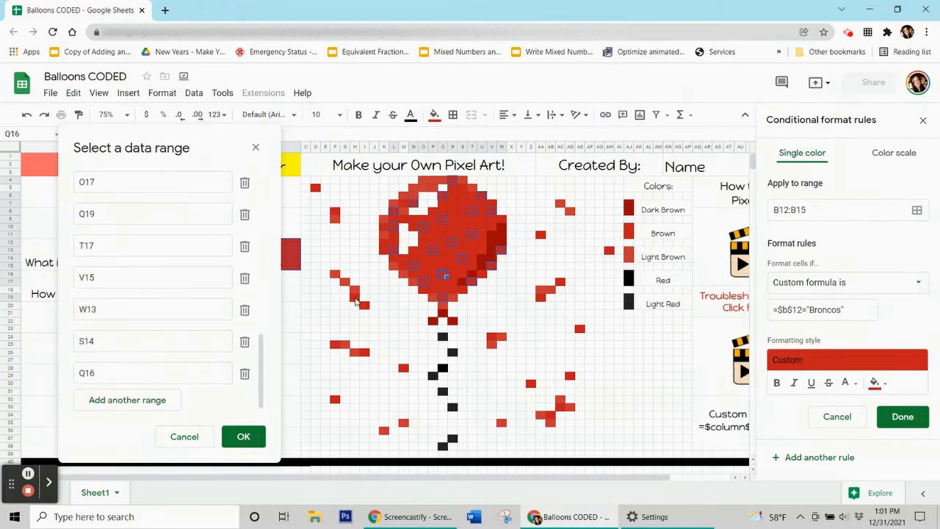
pyautogui.keyDown('ctrl'); pyautogui.click(355, 297); pyautogui.keyUp('ctrl')
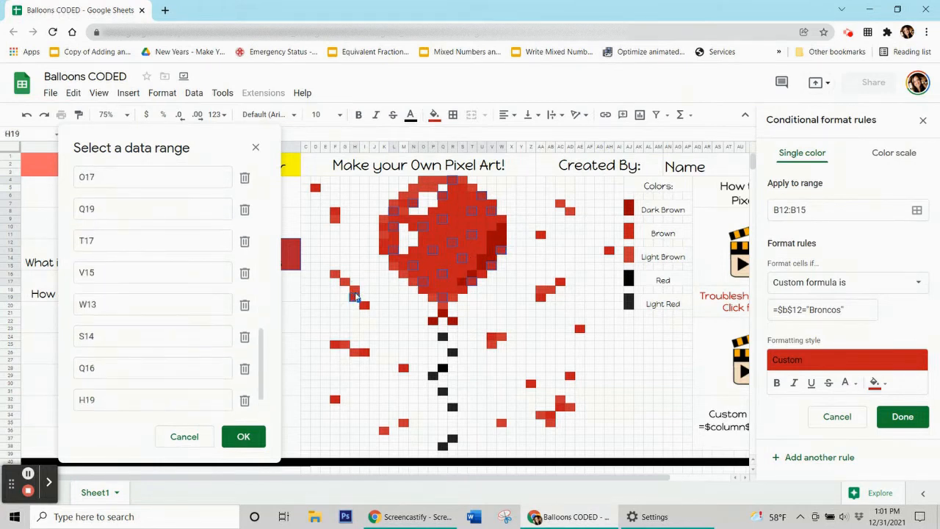
pyautogui.keyDown('ctrl'); pyautogui.click(335, 214); pyautogui.keyUp('ctrl')
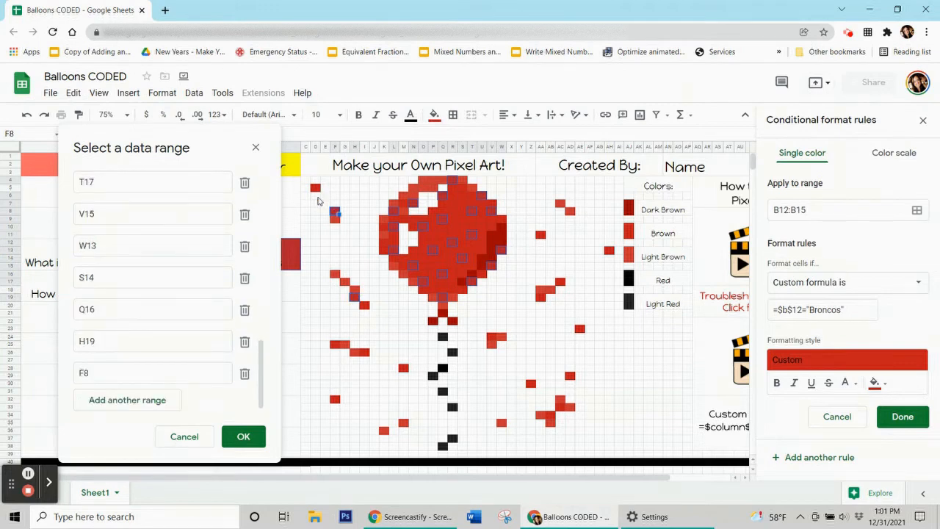
pyautogui.keyDown('ctrl'); pyautogui.click(317, 189); pyautogui.keyUp('ctrl')
# Add F25, I26, M28, V24, AA19, AA11, AC7, AC17, AE23, AH13, AC33, Z30, F32 and S7, then confirm.
pyautogui.keyDown('ctrl'); pyautogui.click(338, 349); pyautogui.keyUp('ctrl')
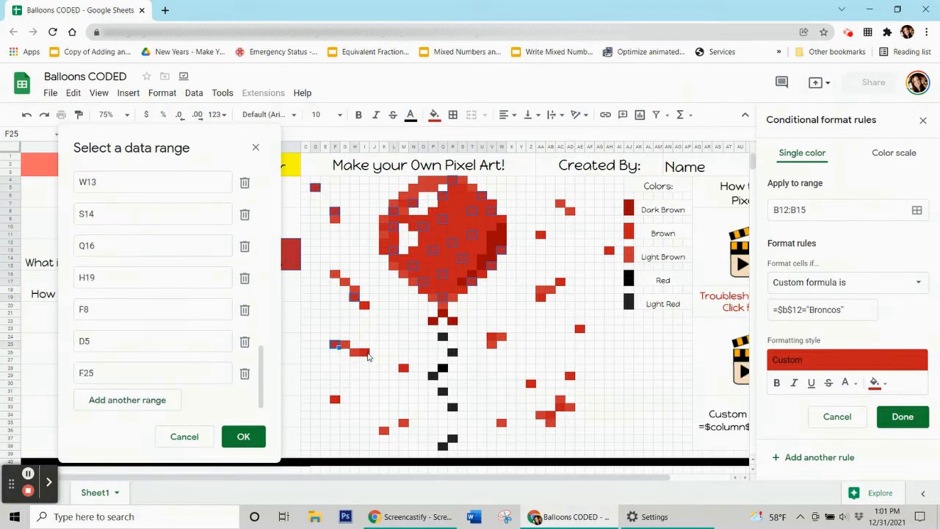
pyautogui.keyDown('ctrl'); pyautogui.click(365, 352); pyautogui.keyUp('ctrl')
pyautogui.keyDown('ctrl'); pyautogui.click(407, 372); pyautogui.keyUp('ctrl')
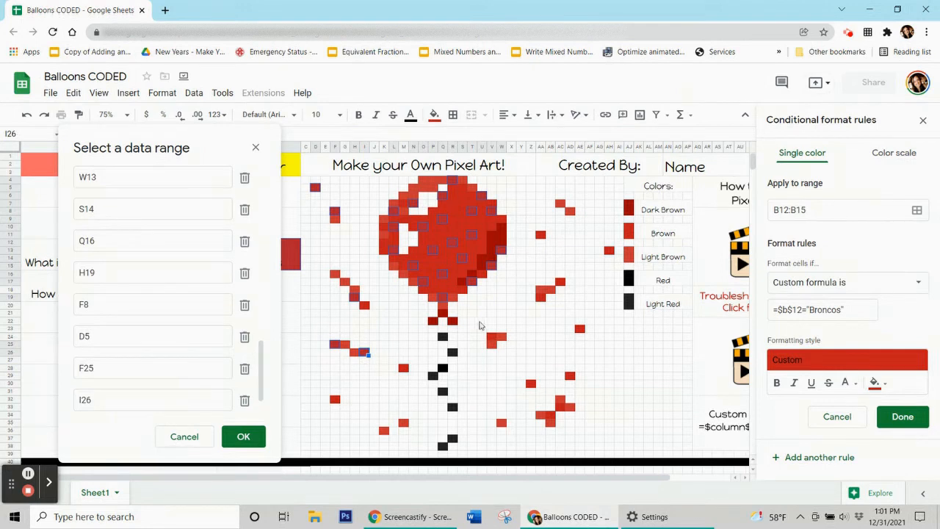
pyautogui.keyDown('ctrl'); pyautogui.click(492, 338); pyautogui.keyUp('ctrl')
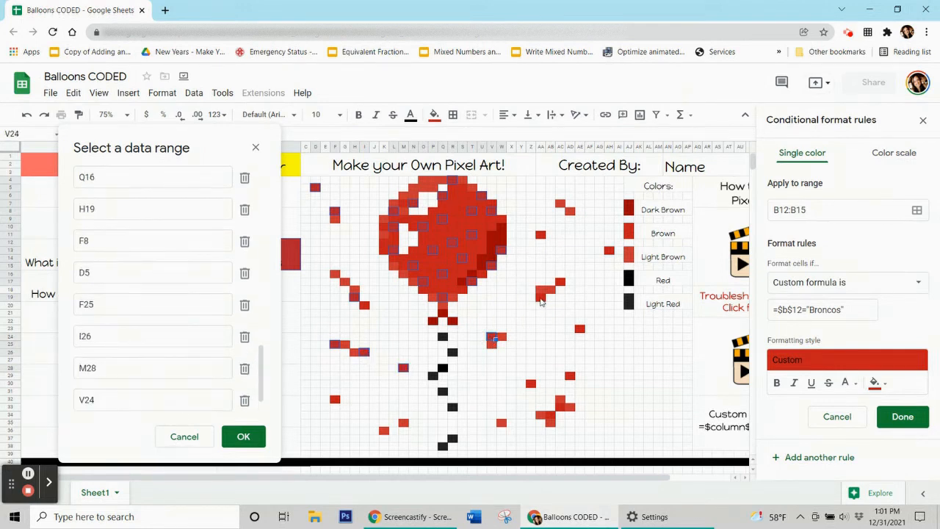
pyautogui.keyDown('ctrl'); pyautogui.click(542, 298); pyautogui.keyUp('ctrl')
pyautogui.keyDown('ctrl'); pyautogui.click(541, 235); pyautogui.keyUp('ctrl')
pyautogui.keyDown('ctrl'); pyautogui.click(561, 204); pyautogui.keyUp('ctrl')
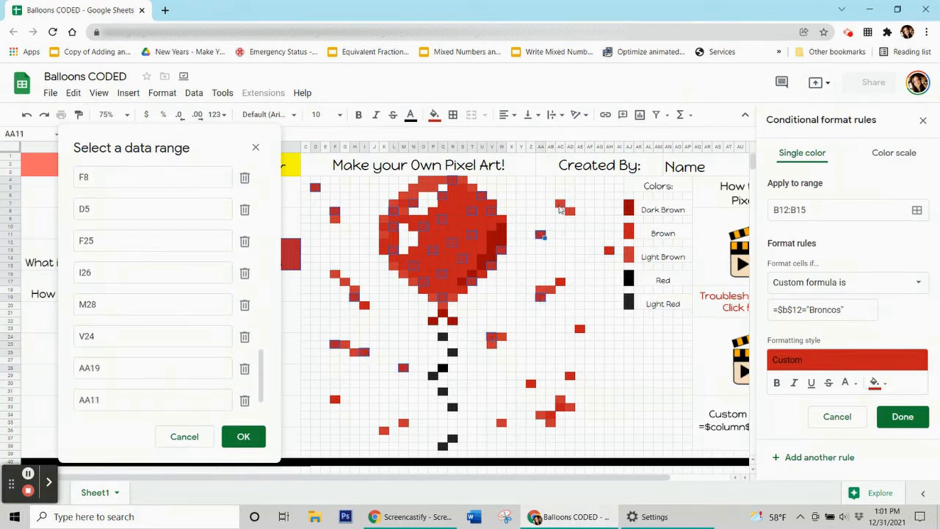
pyautogui.keyDown('ctrl'); pyautogui.click(581, 329); pyautogui.keyUp('ctrl')
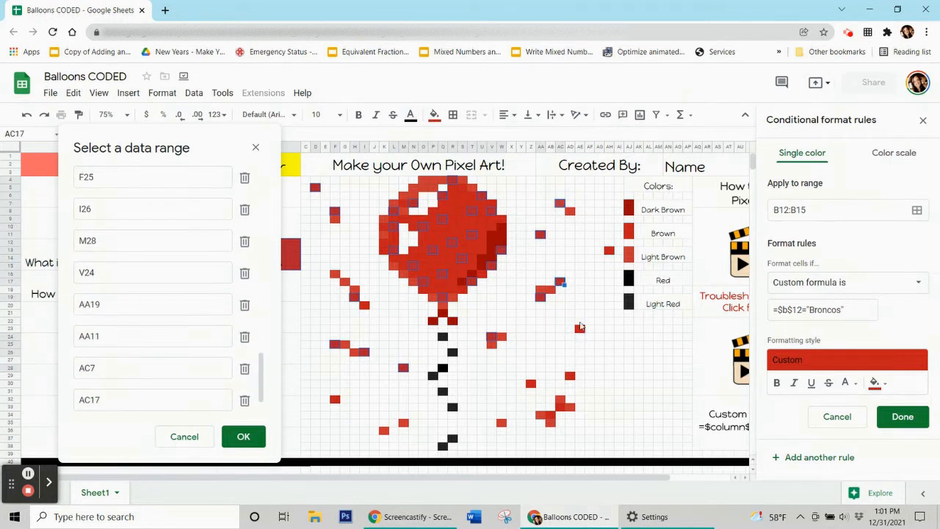
pyautogui.keyDown('ctrl'); pyautogui.click(609, 252); pyautogui.keyUp('ctrl')
pyautogui.keyDown('ctrl'); pyautogui.click(609, 251); pyautogui.keyUp('ctrl')
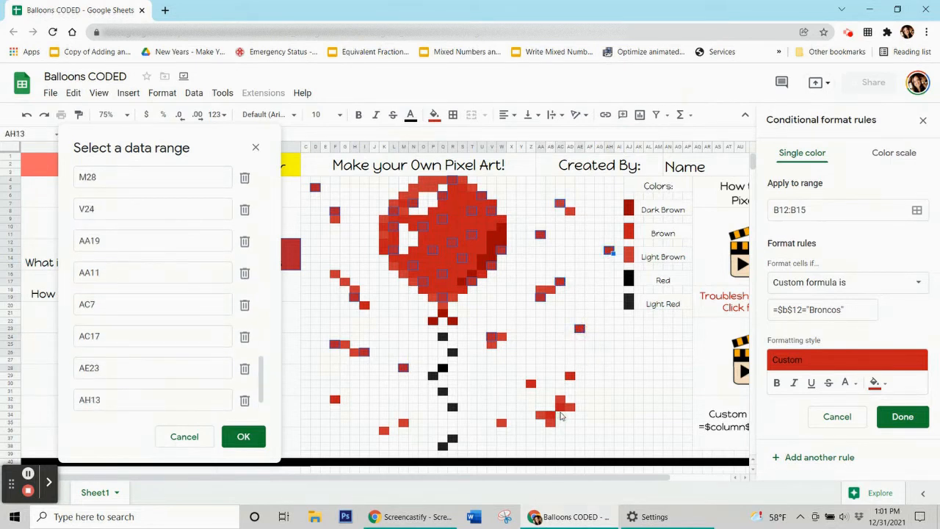
pyautogui.keyDown('ctrl'); pyautogui.click(561, 408); pyautogui.keyUp('ctrl')
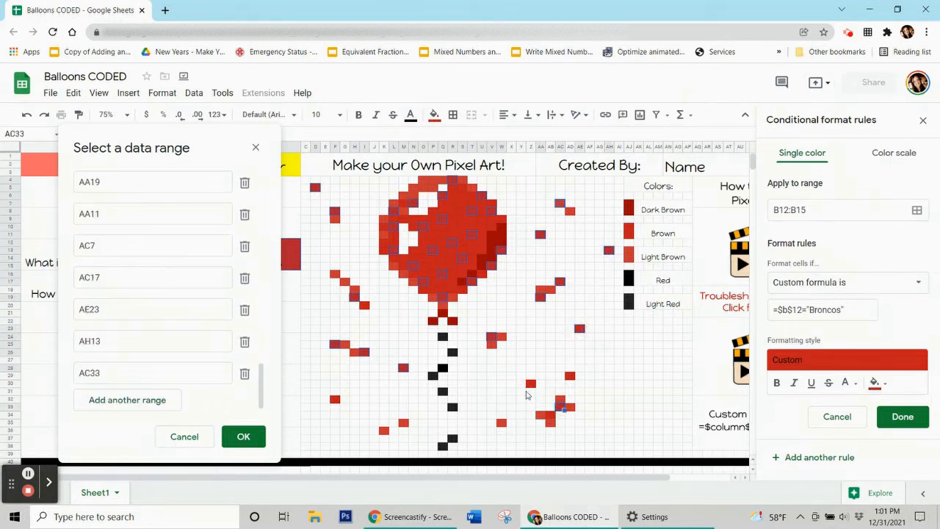
pyautogui.keyDown('ctrl'); pyautogui.click(530, 384); pyautogui.keyUp('ctrl')
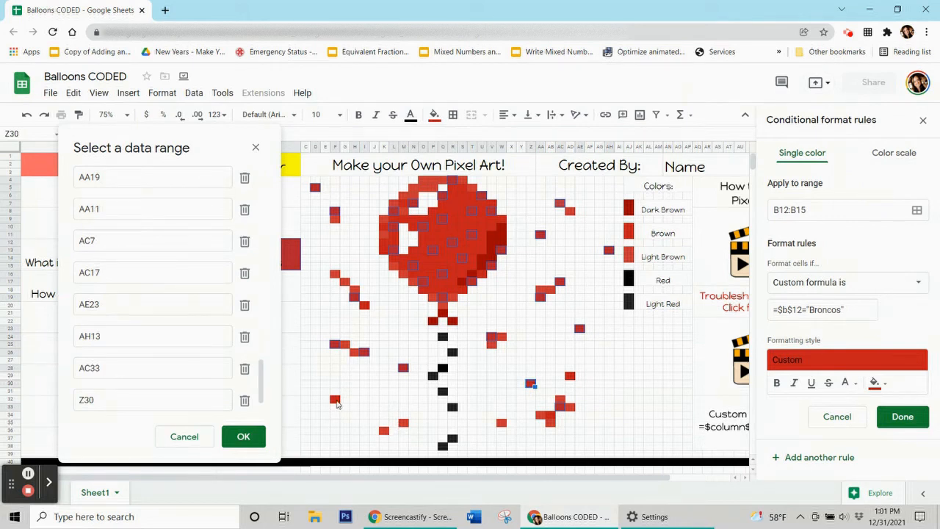
pyautogui.keyDown('ctrl'); pyautogui.click(337, 403); pyautogui.keyUp('ctrl')
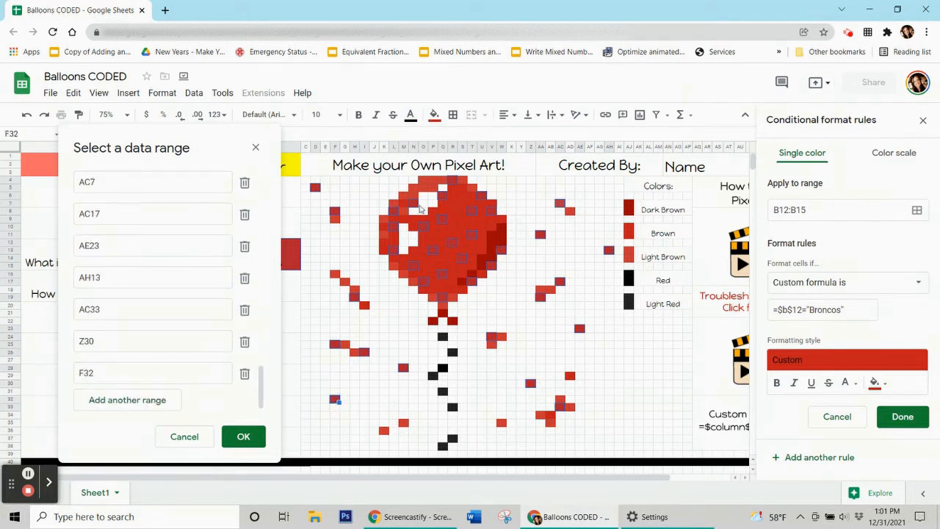
pyautogui.keyDown('ctrl'); pyautogui.click(465, 207); pyautogui.keyUp('ctrl')
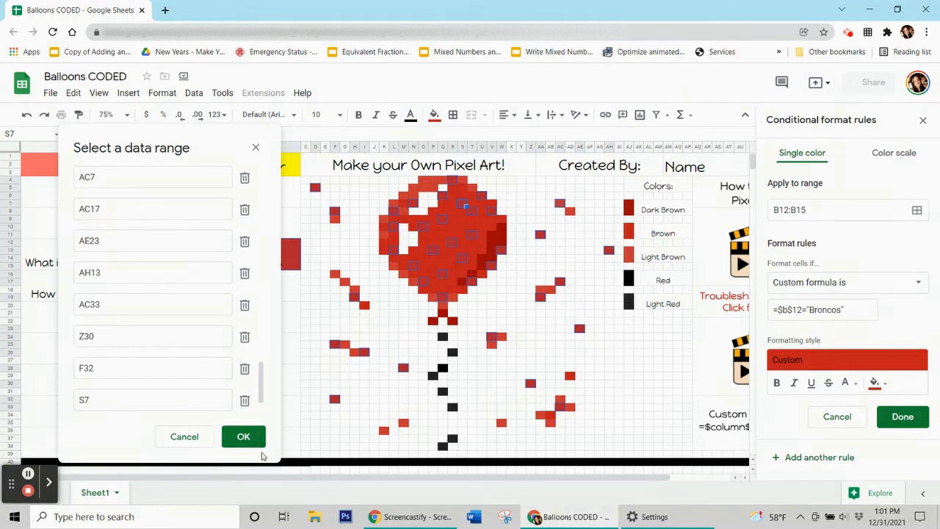
pyautogui.click(244, 437)
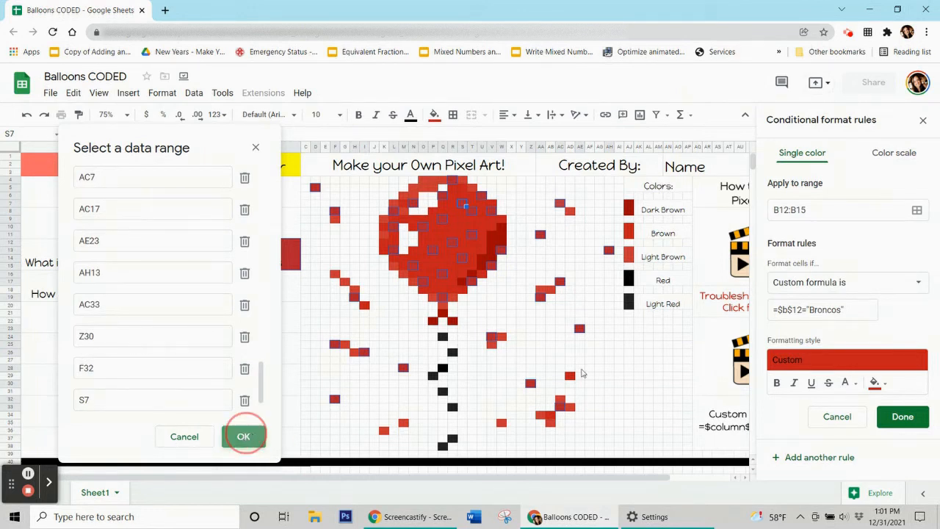
# Save the Broncos rule and reset the manual fill on the selected cells.
pyautogui.click(902, 421)
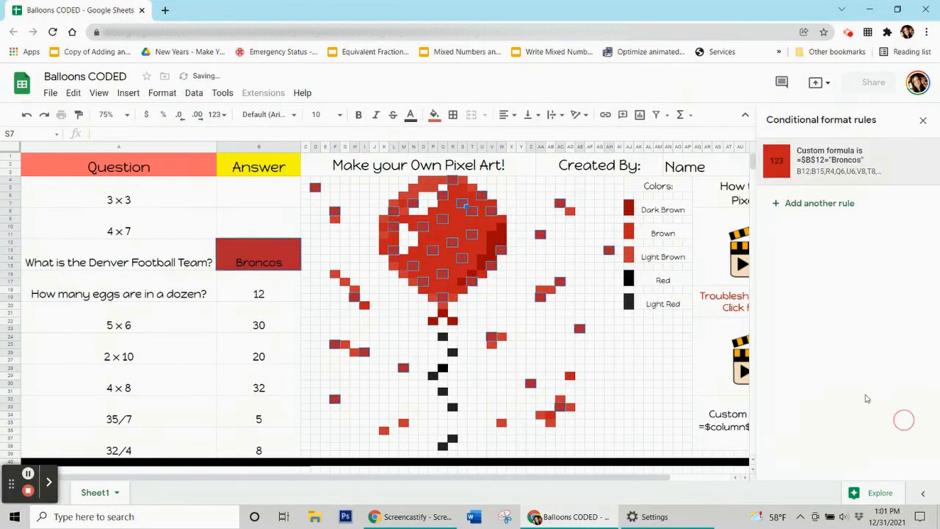
pyautogui.click(435, 118)
pyautogui.click(502, 337)
pyautogui.click(274, 295)
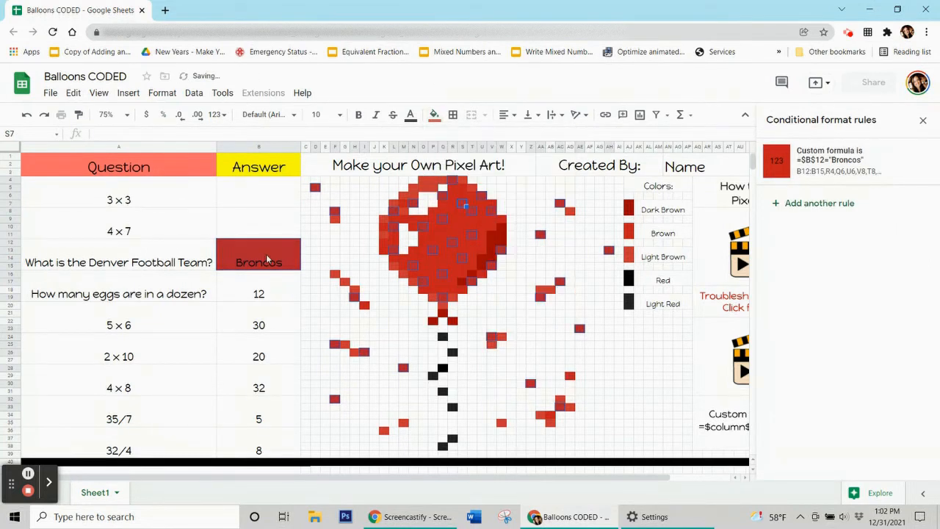
# Delete the Broncos answer in B12 and move up to the 3 × 3 answer cell.
pyautogui.click(266, 254)
pyautogui.press('Delete')
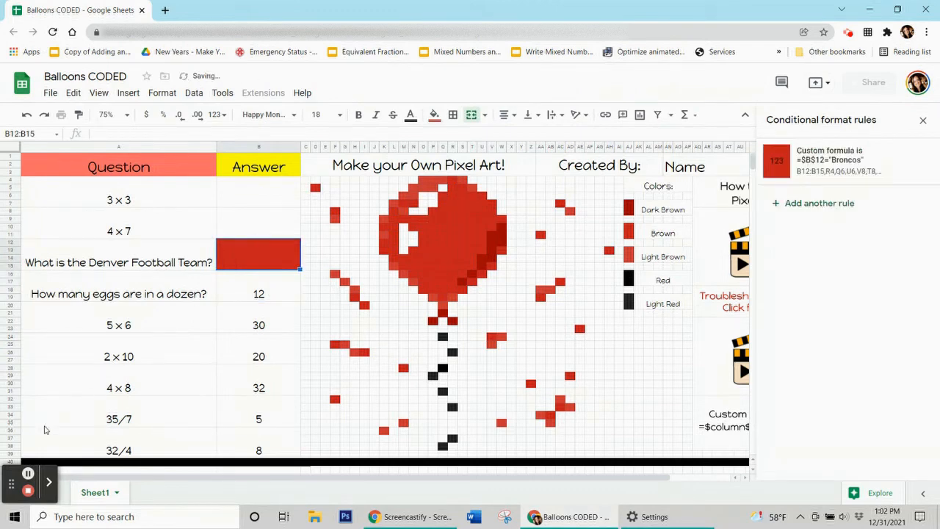
pyautogui.press('Up')
pyautogui.press('Up')
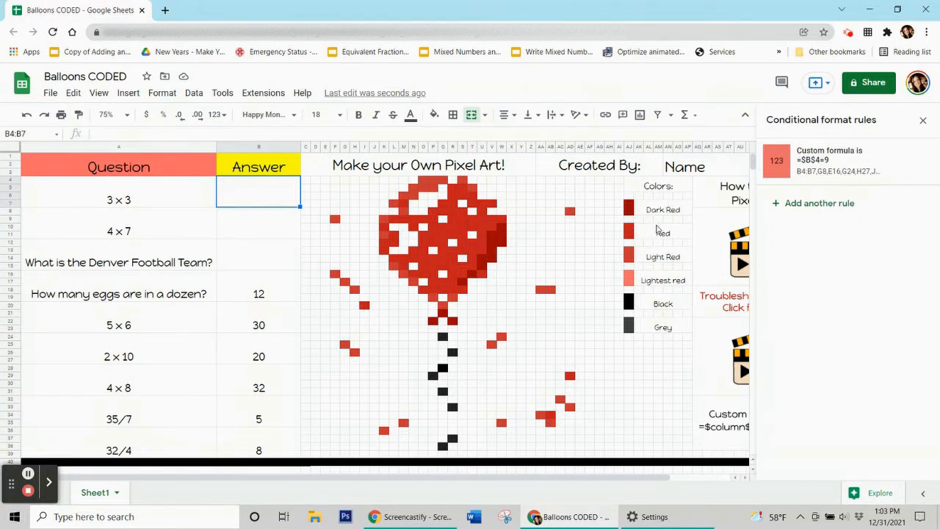
pyautogui.click(632, 257)
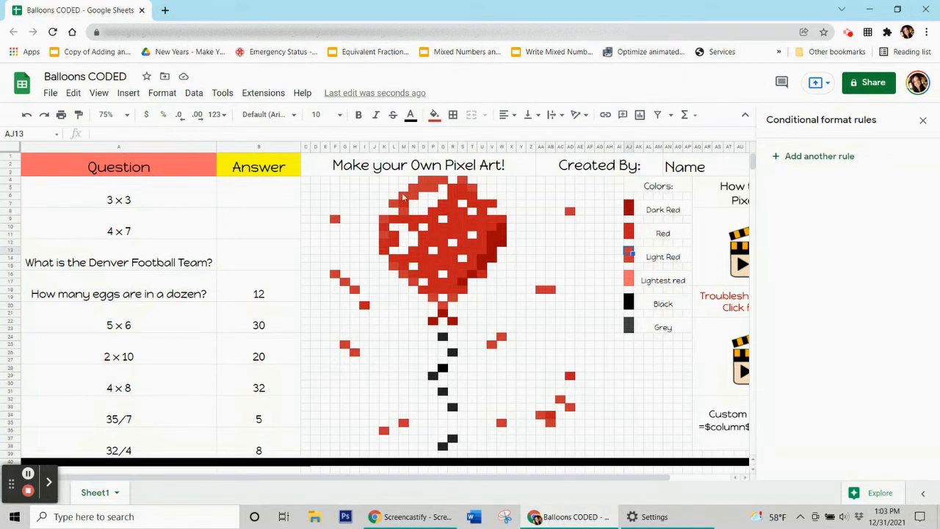
pyautogui.click(416, 190)
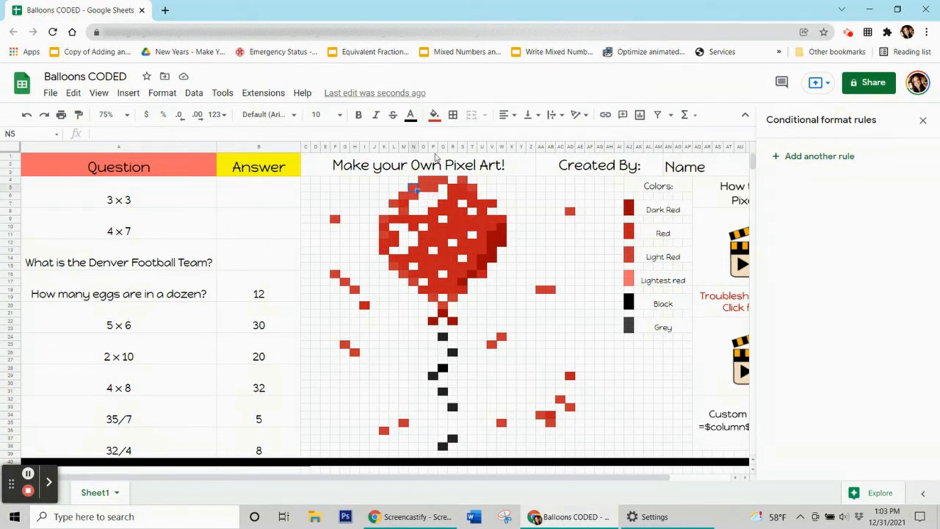
pyautogui.click(434, 115)
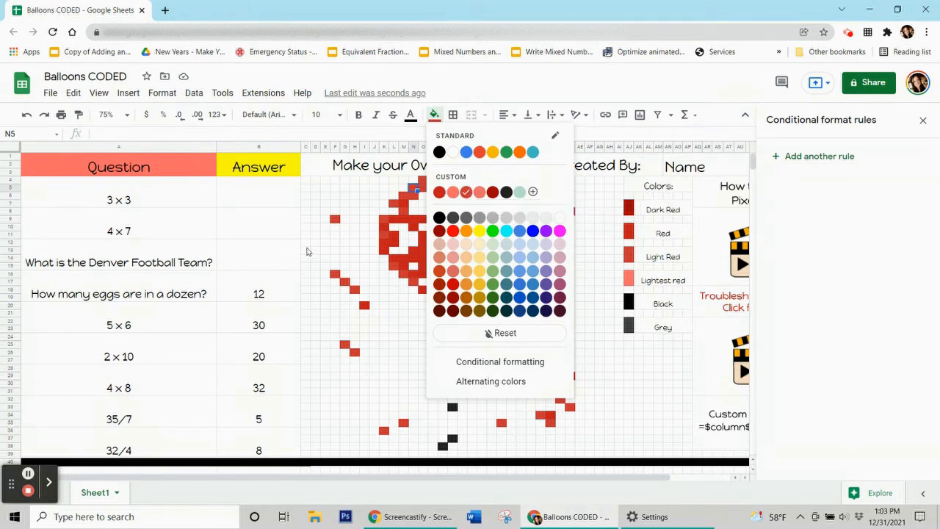
pyautogui.click(250, 293)
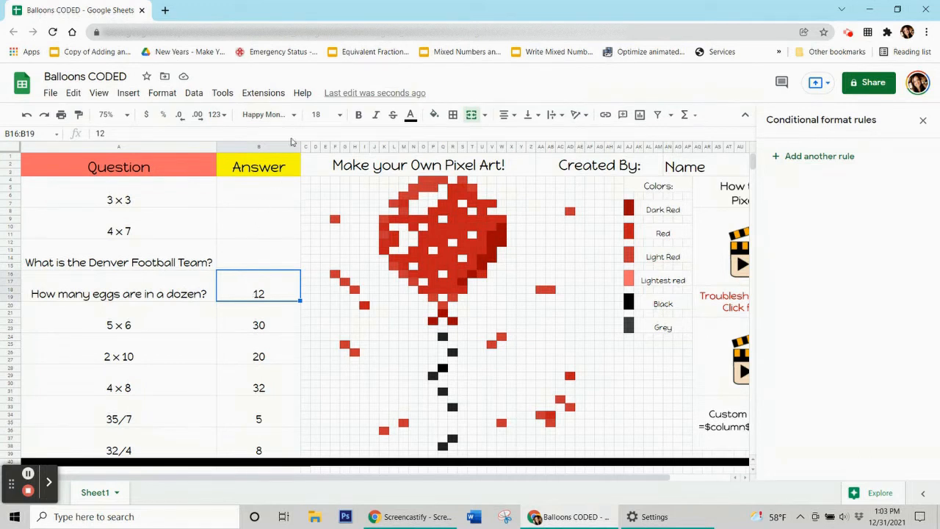
# Add a red-fill rule with custom formula =$b$16=12 and open its applies-to range list.
pyautogui.click(826, 162)
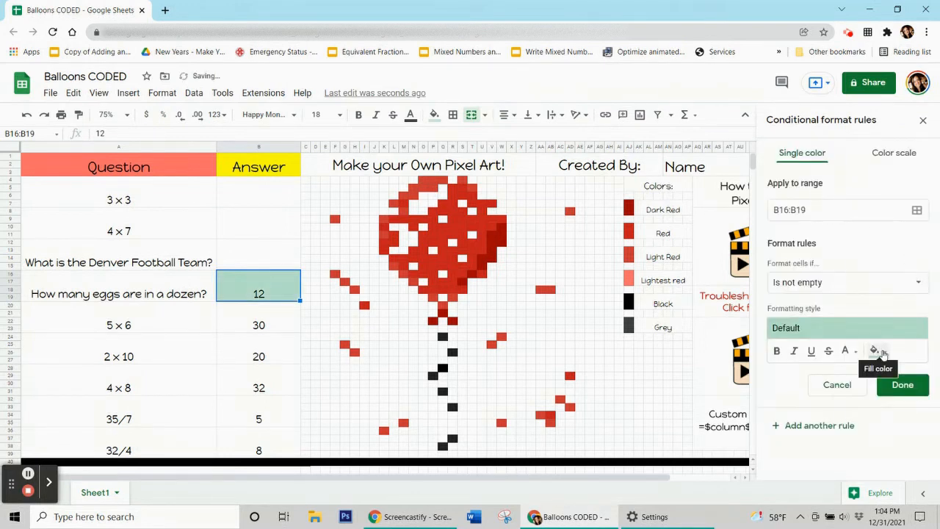
pyautogui.click(876, 351)
pyautogui.click(787, 188)
pyautogui.click(844, 285)
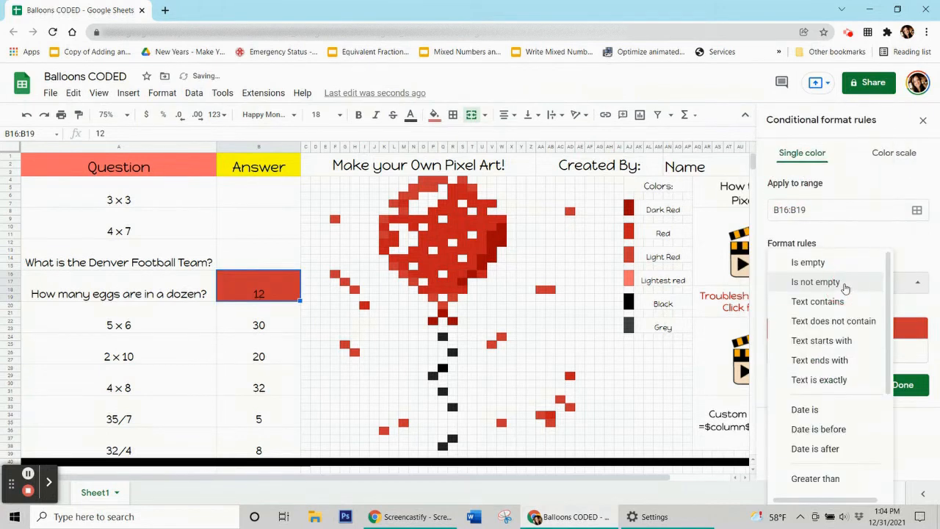
pyautogui.scroll(-3, 845, 287)
pyautogui.click(852, 481)
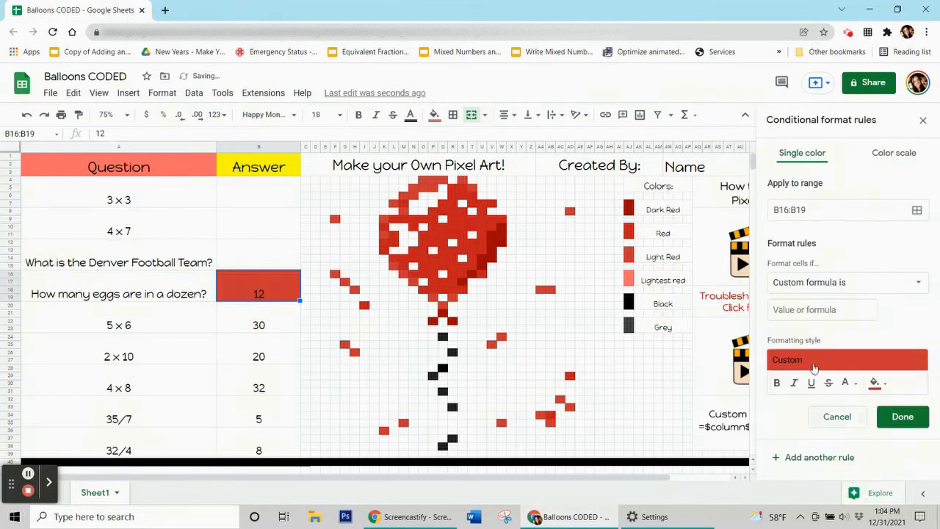
pyautogui.click(789, 310)
pyautogui.write('=$b')
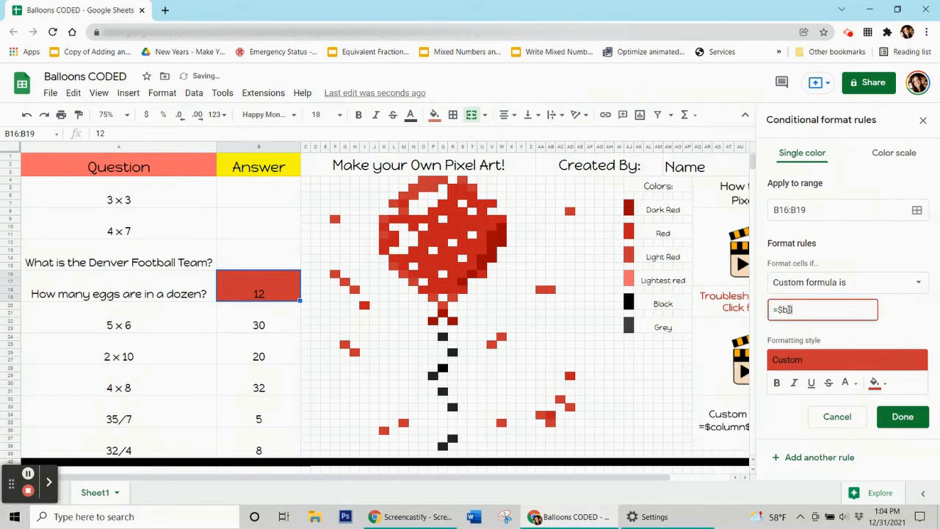
pyautogui.write('16=12')
pyautogui.click(917, 210)
pyautogui.moveTo(368, 219); pyautogui.dragTo(78, 100)
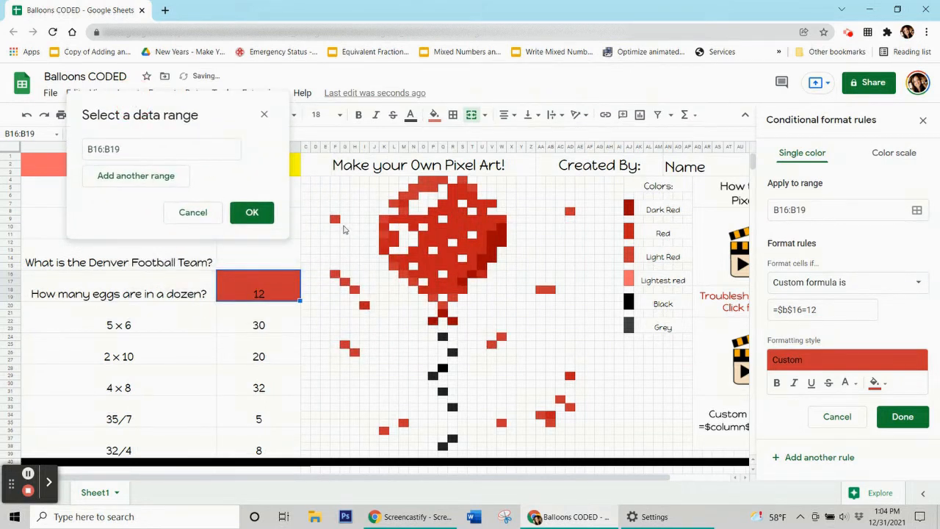
# Add pixels F9, F16, G17, H18, G25, H26, K36, M35, W35, AB35 through AD8 and AA18:AB18 to the eggs rule's range.
pyautogui.keyDown('ctrl'); pyautogui.click(335, 219); pyautogui.keyUp('ctrl')
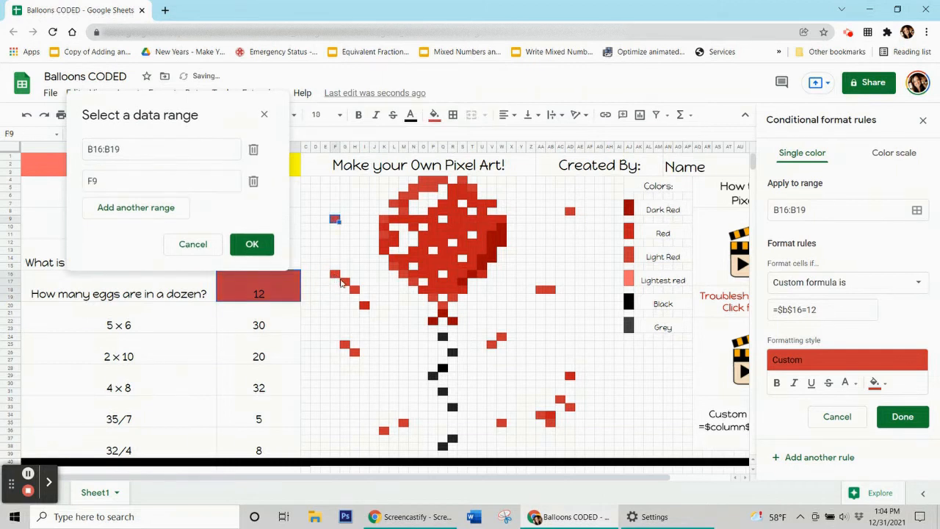
pyautogui.keyDown('ctrl'); pyautogui.click(338, 277); pyautogui.keyUp('ctrl')
pyautogui.keyDown('ctrl'); pyautogui.click(347, 284); pyautogui.keyUp('ctrl')
pyautogui.keyDown('ctrl'); pyautogui.click(355, 289); pyautogui.keyUp('ctrl')
pyautogui.keyDown('ctrl'); pyautogui.click(346, 345); pyautogui.keyUp('ctrl')
pyautogui.keyDown('ctrl'); pyautogui.click(355, 355); pyautogui.keyUp('ctrl')
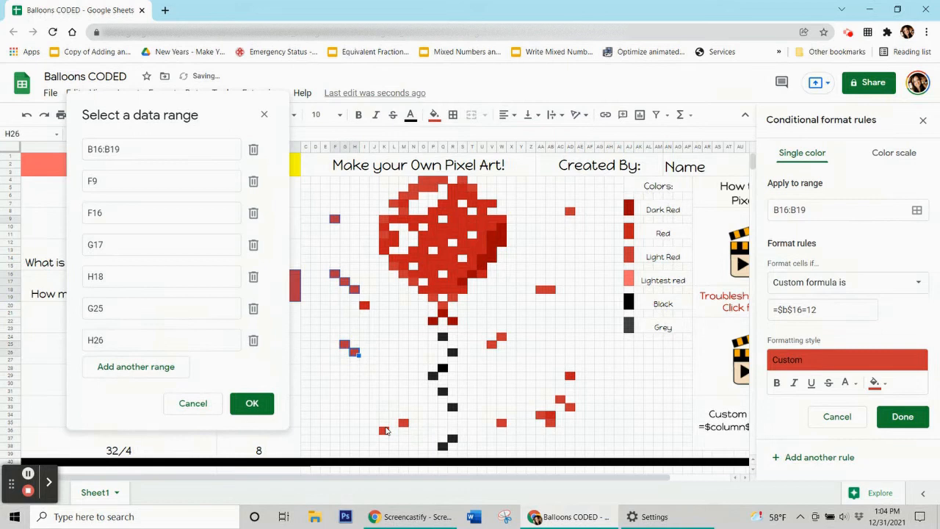
pyautogui.keyDown('ctrl'); pyautogui.click(383, 431); pyautogui.keyUp('ctrl')
pyautogui.keyDown('ctrl'); pyautogui.click(403, 424); pyautogui.keyUp('ctrl')
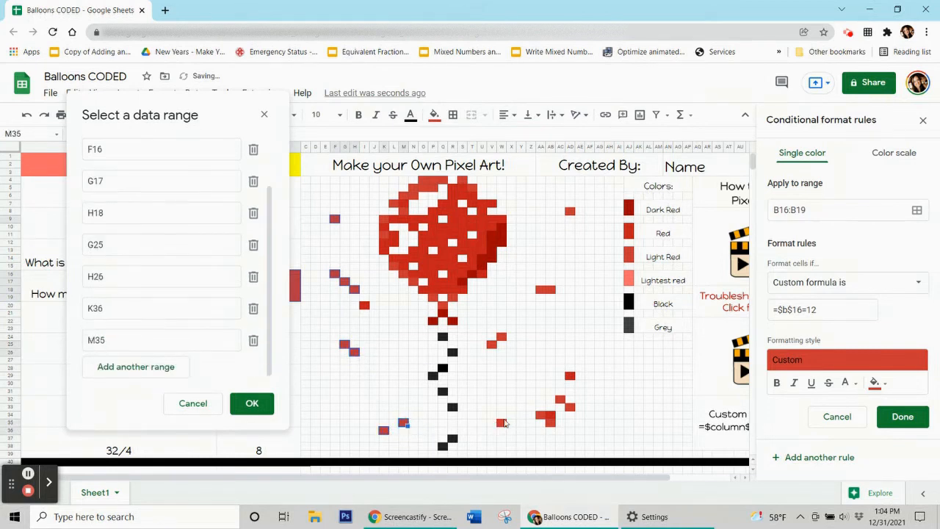
pyautogui.keyDown('ctrl'); pyautogui.click(502, 425); pyautogui.keyUp('ctrl')
pyautogui.keyDown('ctrl'); pyautogui.click(551, 424); pyautogui.keyUp('ctrl')
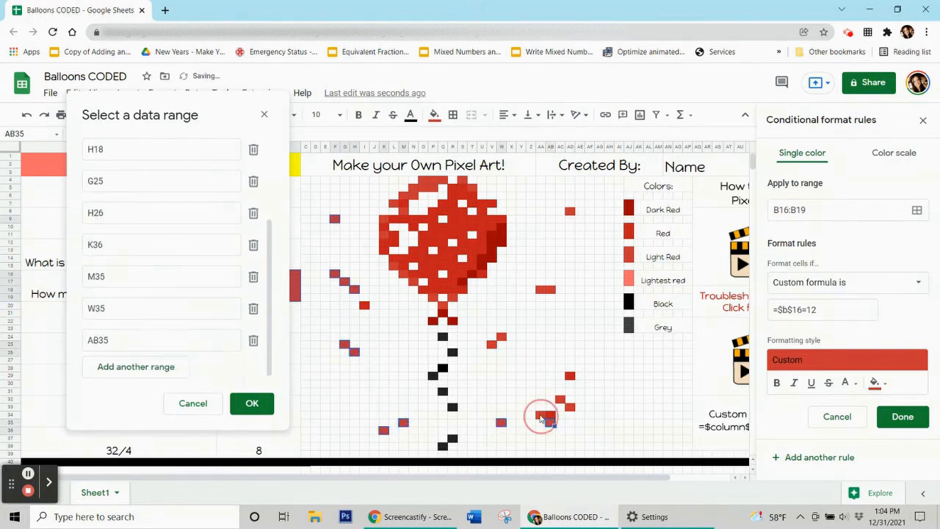
pyautogui.keyDown('ctrl'); pyautogui.click(542, 416); pyautogui.keyUp('ctrl')
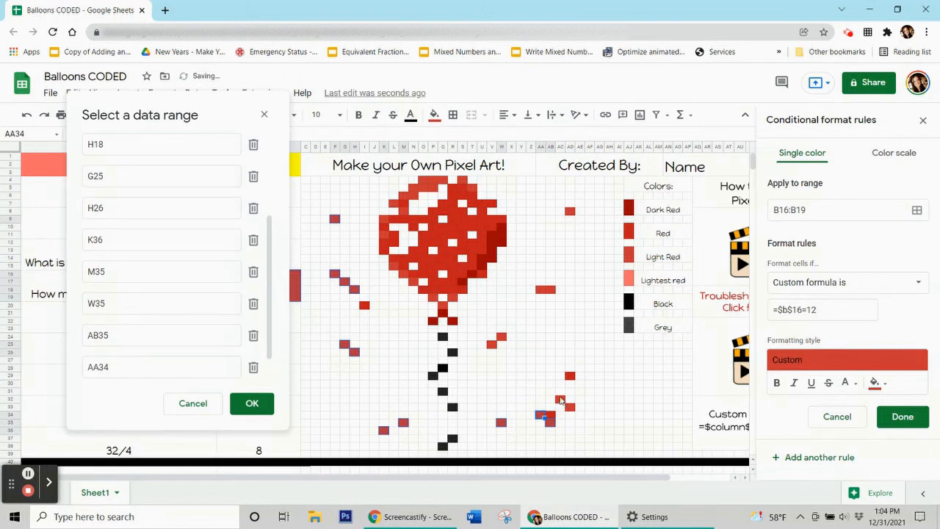
pyautogui.keyDown('ctrl'); pyautogui.click(561, 400); pyautogui.keyUp('ctrl')
pyautogui.keyDown('ctrl'); pyautogui.click(555, 394); pyautogui.keyUp('ctrl')
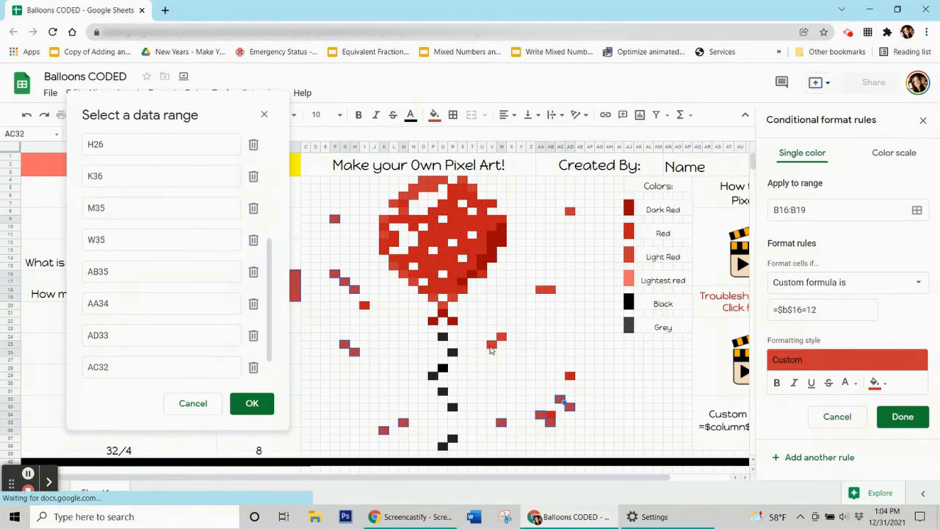
pyautogui.keyDown('ctrl'); pyautogui.click(491, 345); pyautogui.keyUp('ctrl')
pyautogui.keyDown('ctrl'); pyautogui.click(502, 339); pyautogui.keyUp('ctrl')
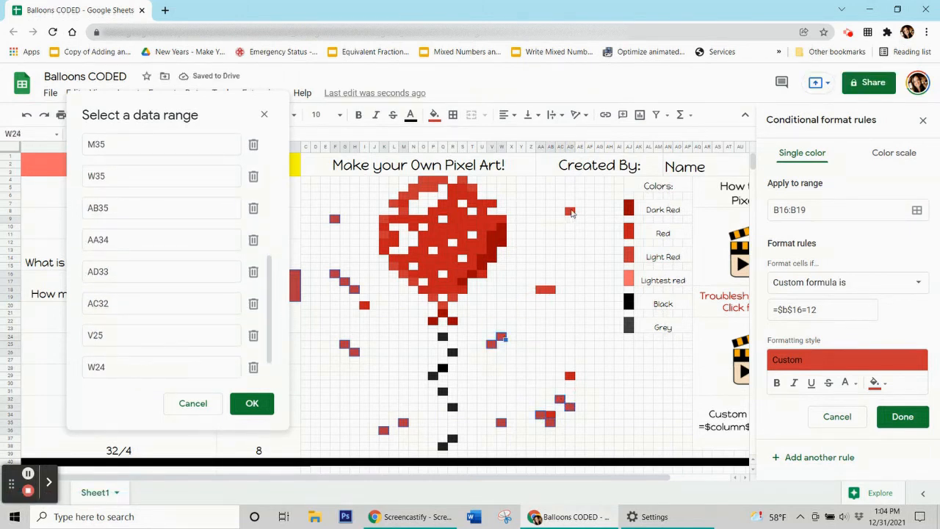
pyautogui.keyDown('ctrl'); pyautogui.click(570, 211); pyautogui.keyUp('ctrl')
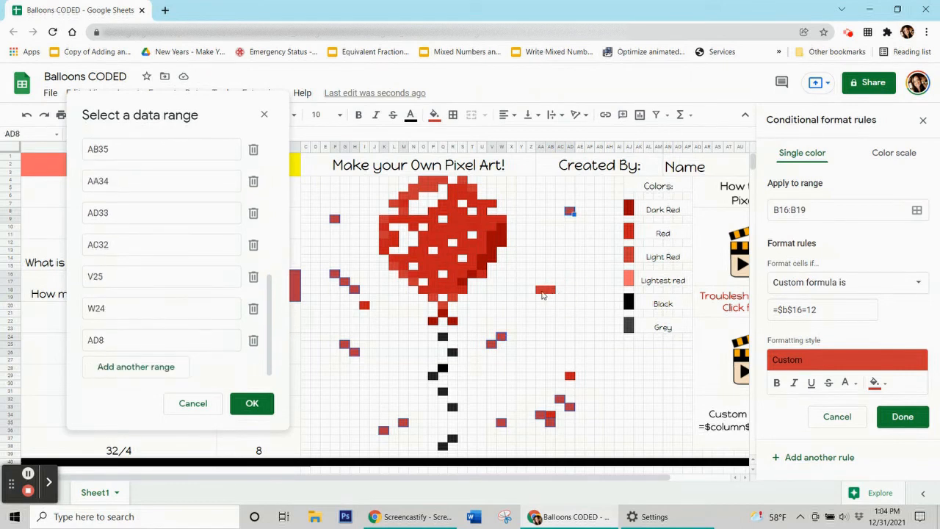
pyautogui.keyDown('ctrl'); pyautogui.click(549, 292); pyautogui.keyUp('ctrl')
pyautogui.hotkey('shift', 'Left')
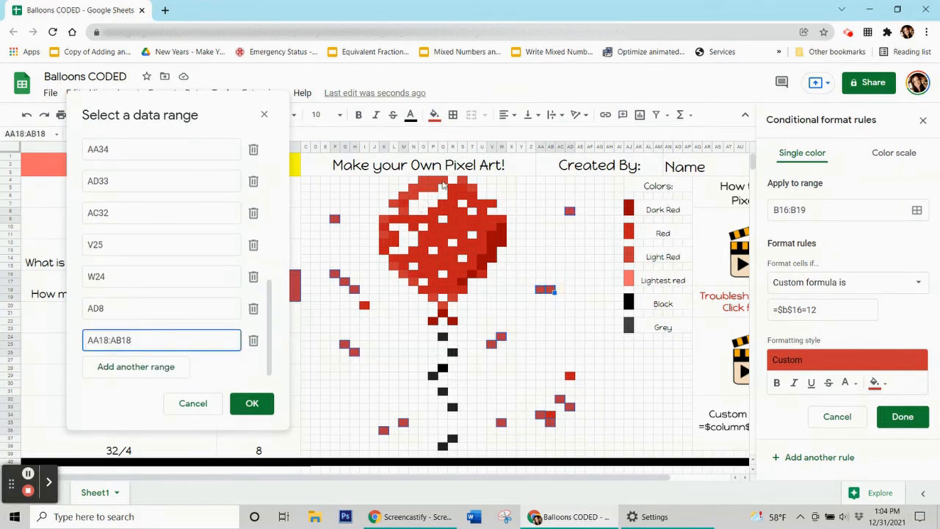
# Add upper pixels O4:Q4, N5:P5, M6:N6, L7, M8, K9, K11, L15 through S4 and T5 to the range.
pyautogui.keyDown('ctrl'); pyautogui.click(440, 182); pyautogui.keyUp('ctrl')
pyautogui.hotkey('shift', 'Left')
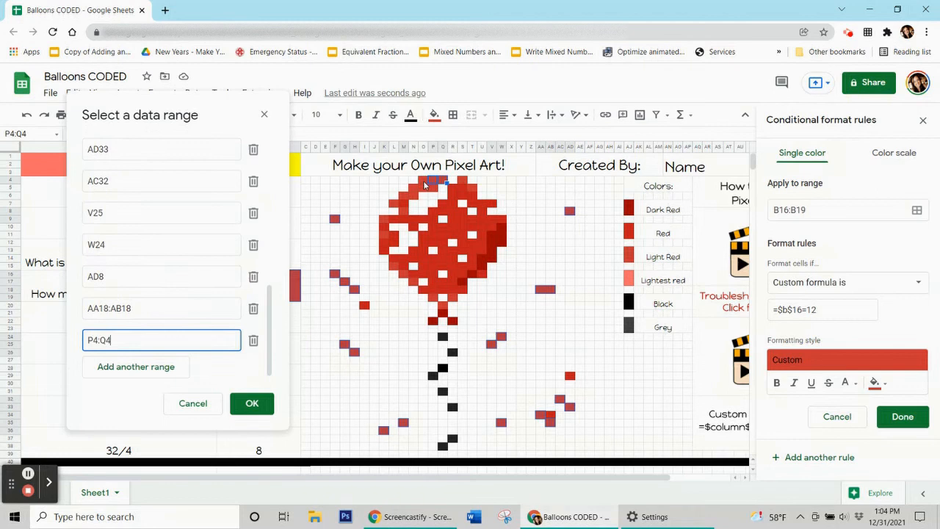
pyautogui.hotkey('shift', 'Left')
pyautogui.keyDown('ctrl'); pyautogui.click(430, 191); pyautogui.keyUp('ctrl')
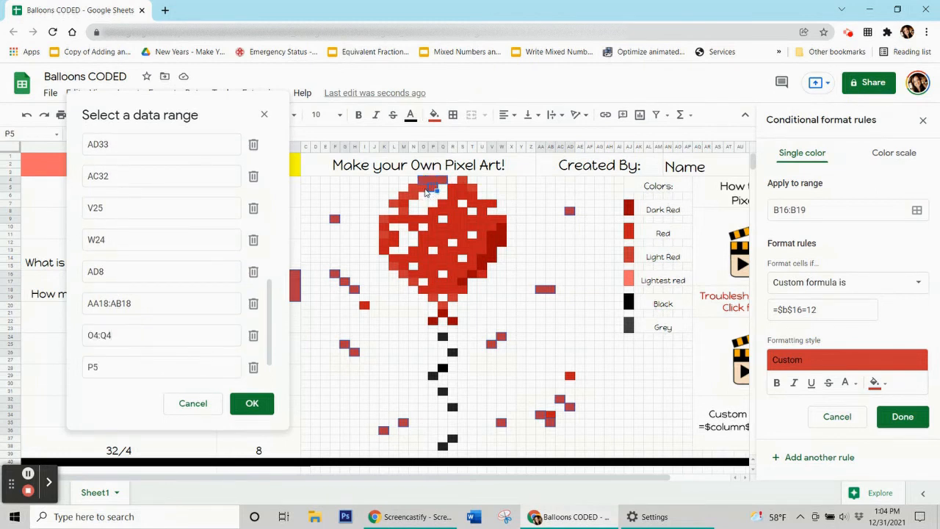
pyautogui.hotkey('shift', 'Left')
pyautogui.hotkey('shift', 'Left')
pyautogui.keyDown('ctrl'); pyautogui.click(406, 197); pyautogui.keyUp('ctrl')
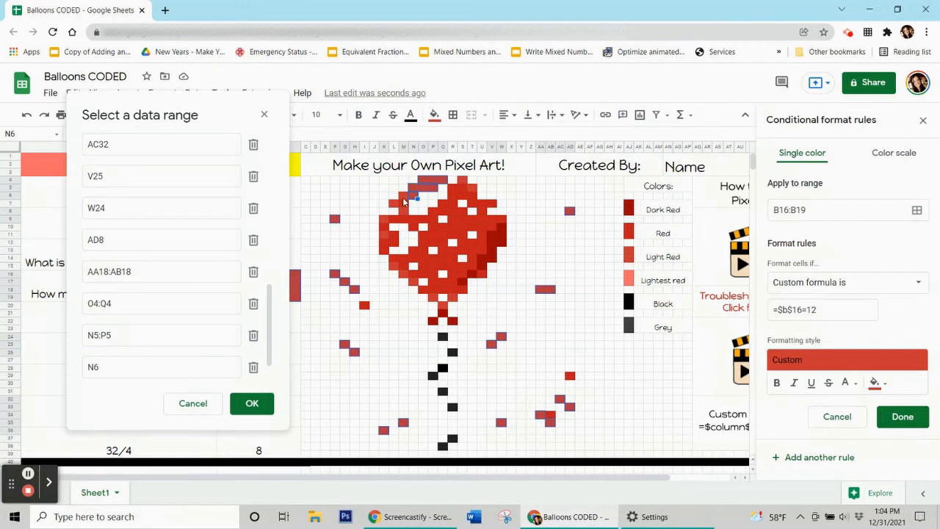
pyautogui.hotkey('shift', 'Left')
pyautogui.keyDown('ctrl'); pyautogui.click(398, 206); pyautogui.keyUp('ctrl')
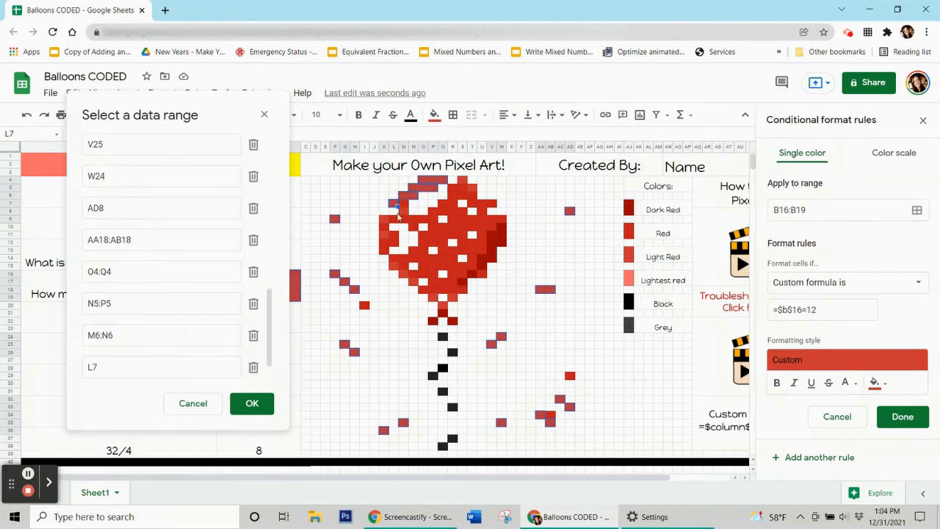
pyautogui.keyDown('ctrl'); pyautogui.click(400, 214); pyautogui.keyUp('ctrl')
pyautogui.keyDown('ctrl'); pyautogui.click(388, 219); pyautogui.keyUp('ctrl')
pyautogui.keyDown('ctrl'); pyautogui.click(387, 236); pyautogui.keyUp('ctrl')
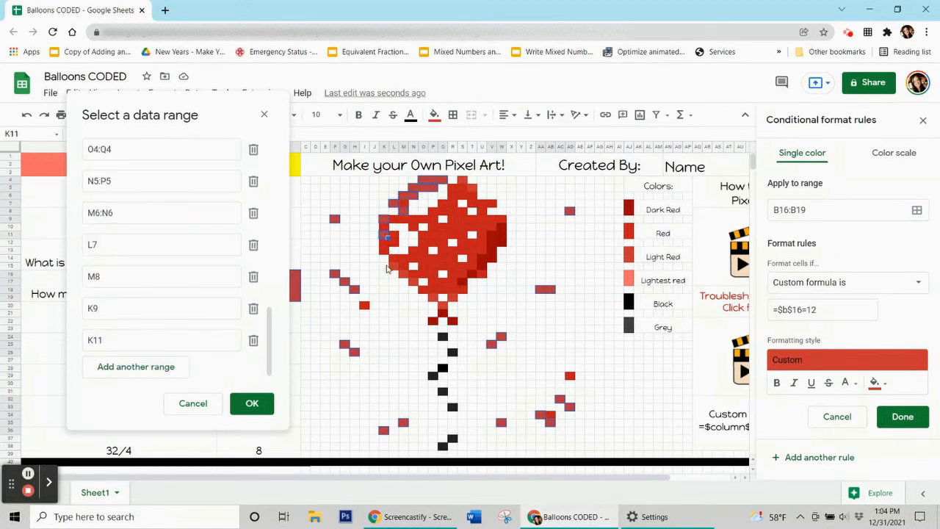
pyautogui.keyDown('ctrl'); pyautogui.click(407, 277); pyautogui.keyUp('ctrl')
pyautogui.keyDown('ctrl'); pyautogui.click(416, 285); pyautogui.keyUp('ctrl')
pyautogui.keyDown('ctrl'); pyautogui.click(426, 293); pyautogui.keyUp('ctrl')
pyautogui.keyDown('ctrl'); pyautogui.click(438, 301); pyautogui.keyUp('ctrl')
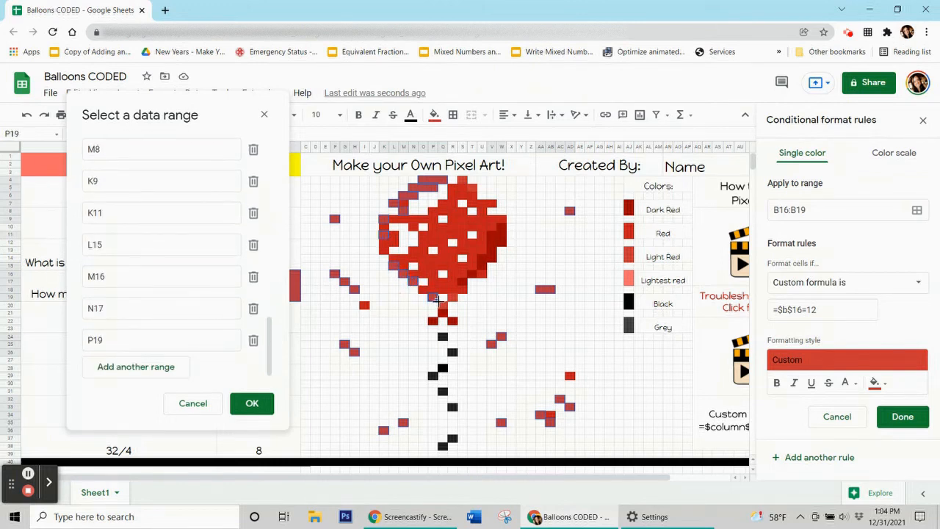
pyautogui.keyDown('ctrl'); pyautogui.click(452, 304); pyautogui.keyUp('ctrl')
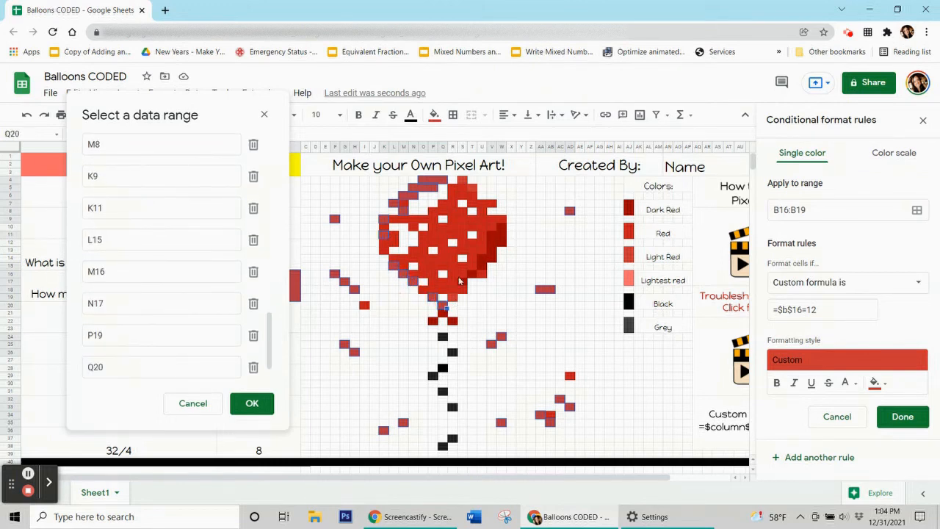
pyautogui.keyDown('ctrl'); pyautogui.click(457, 297); pyautogui.keyUp('ctrl')
pyautogui.keyDown('ctrl'); pyautogui.click(466, 183); pyautogui.keyUp('ctrl')
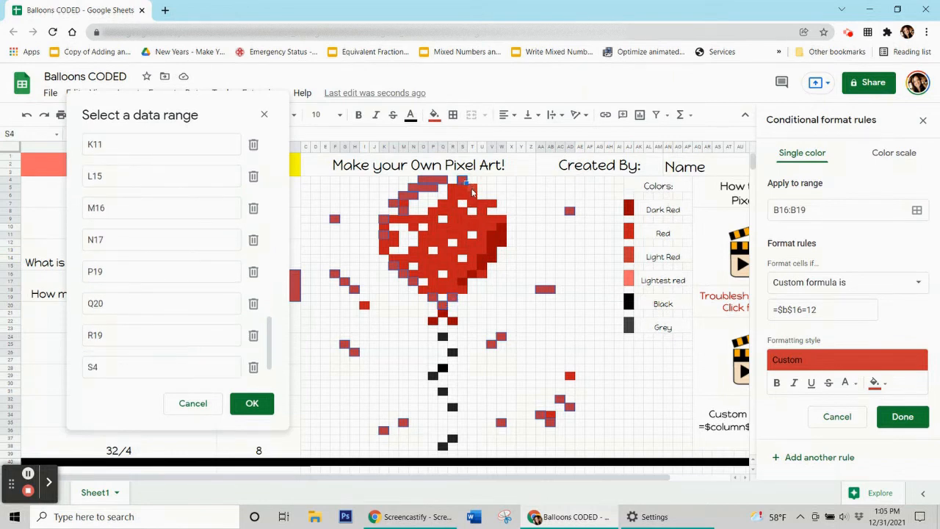
pyautogui.keyDown('ctrl'); pyautogui.click(475, 190); pyautogui.keyUp('ctrl')
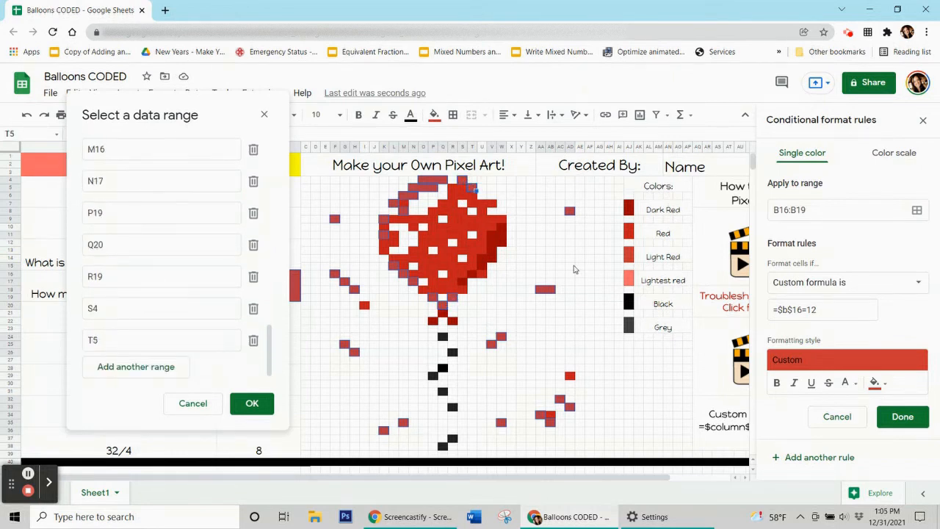
# Confirm the pixel ranges, save the rule, and reset the pixels' plain fill colour.
pyautogui.click(252, 404)
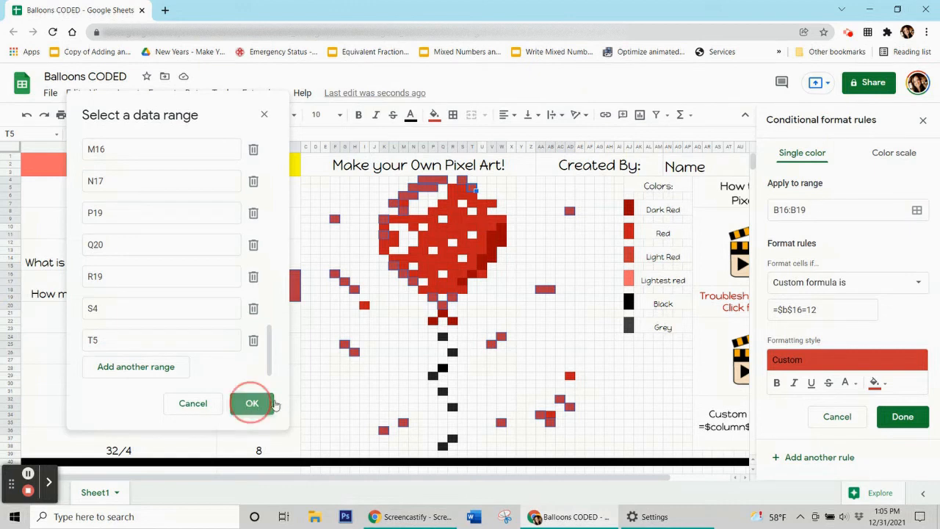
pyautogui.click(903, 418)
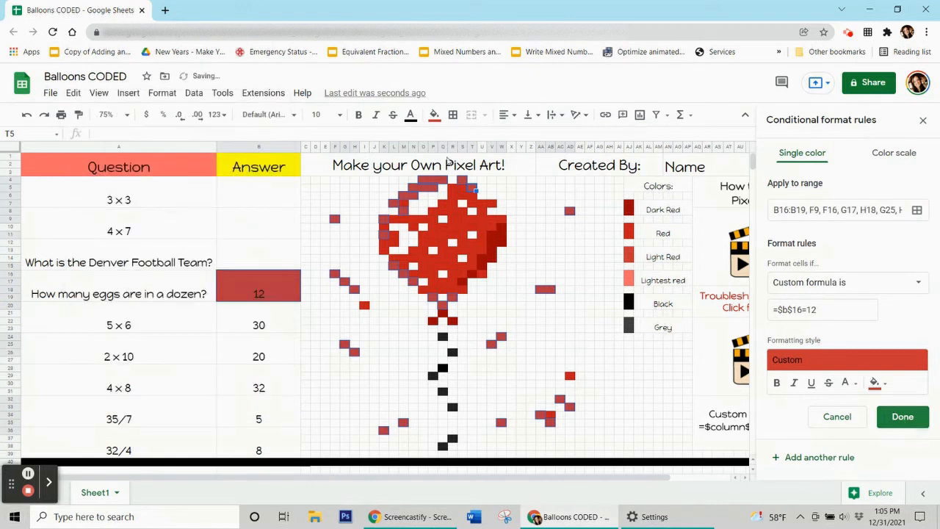
pyautogui.click(434, 115)
pyautogui.click(535, 331)
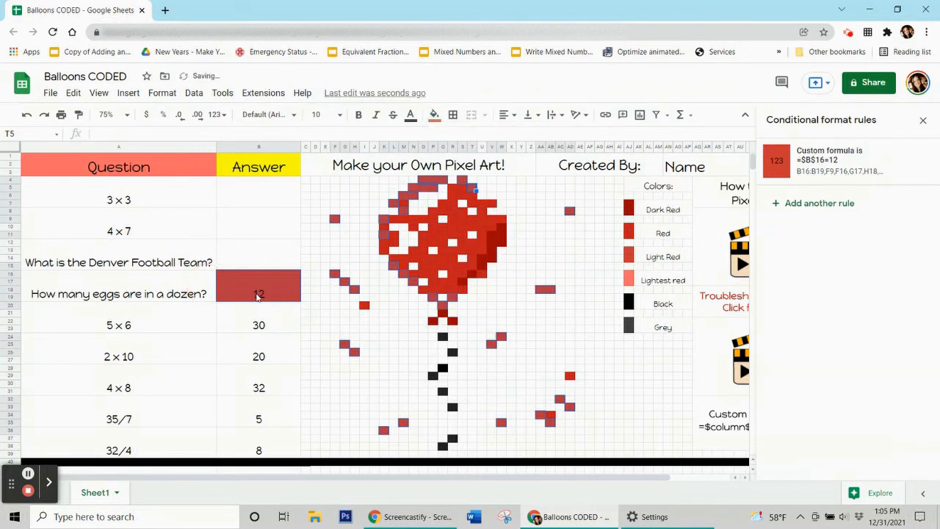
# Delete the answer 12 from B16 to test the rule.
pyautogui.click(257, 296)
pyautogui.press('Delete')
pyautogui.click(271, 322)
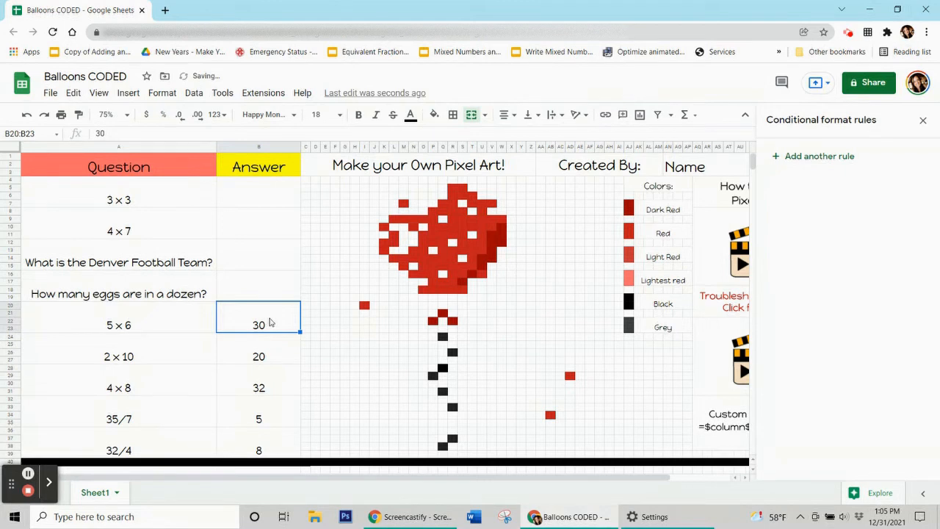
pyautogui.click(463, 219)
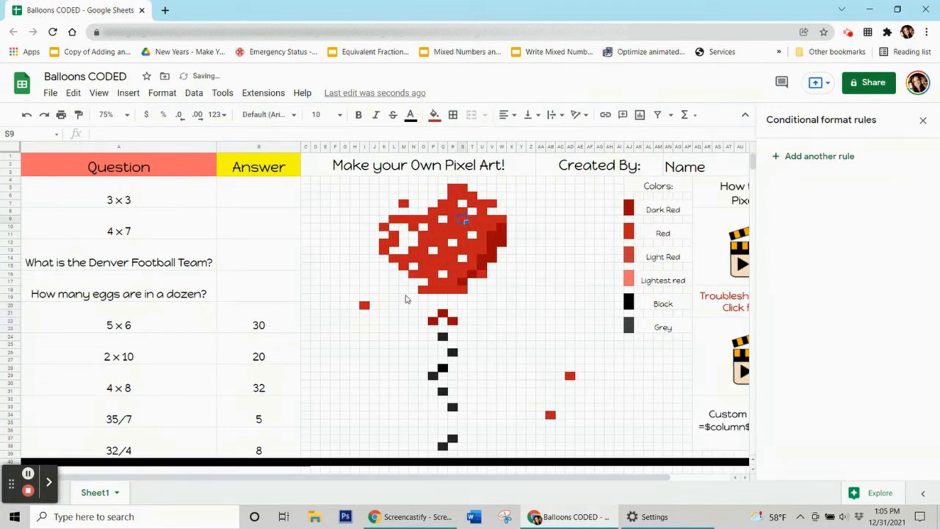
pyautogui.click(494, 244)
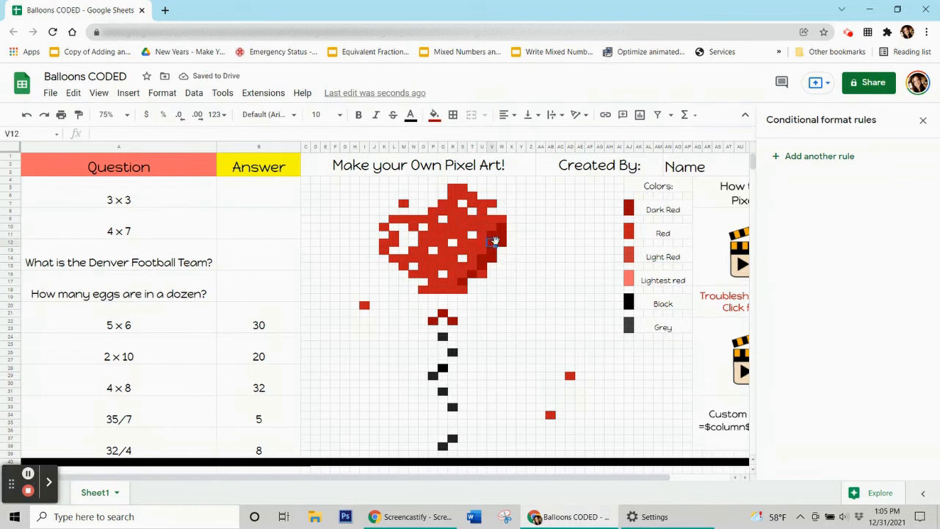
pyautogui.click(453, 321)
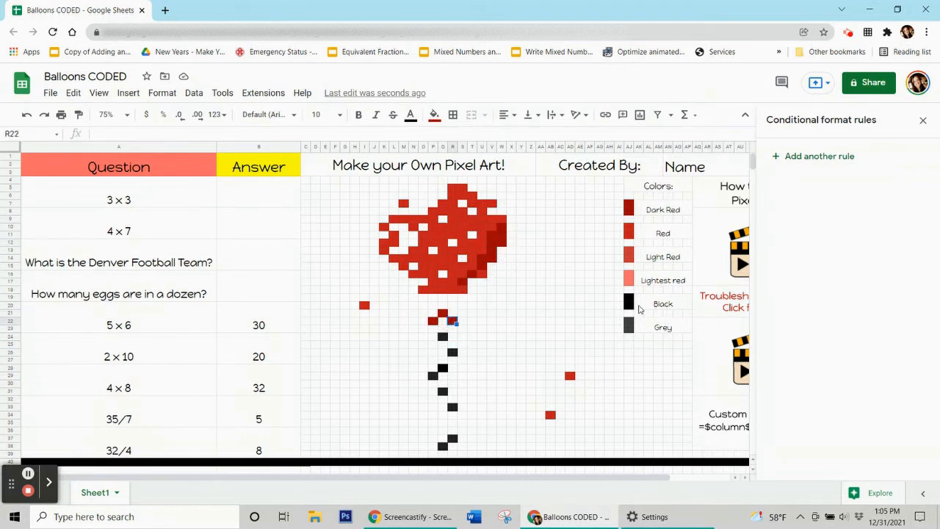
pyautogui.click(443, 370)
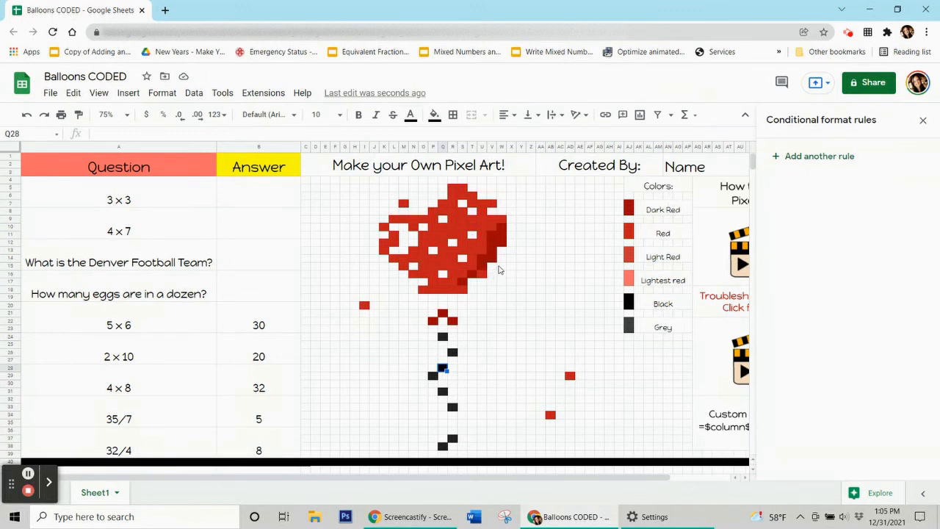
pyautogui.click(453, 227)
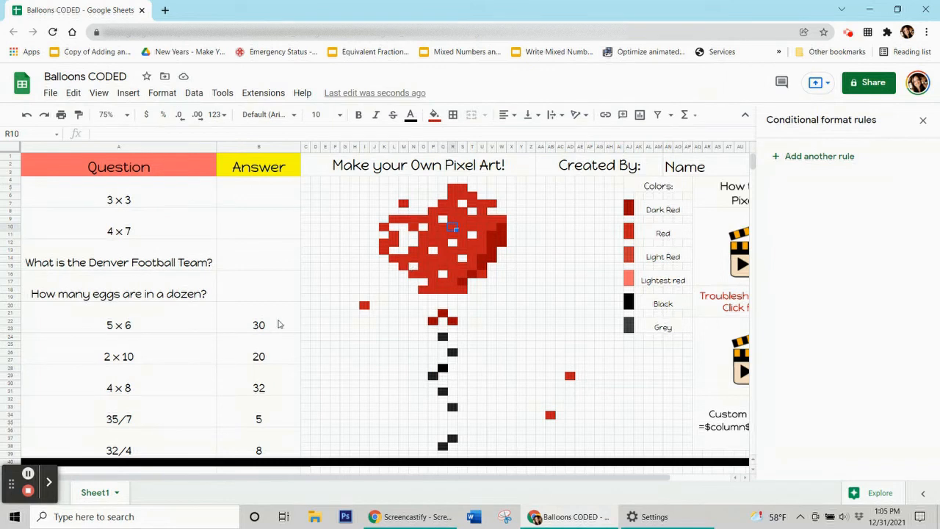
pyautogui.click(279, 324)
pyautogui.click(272, 360)
pyautogui.click(286, 389)
pyautogui.click(285, 423)
pyautogui.click(279, 445)
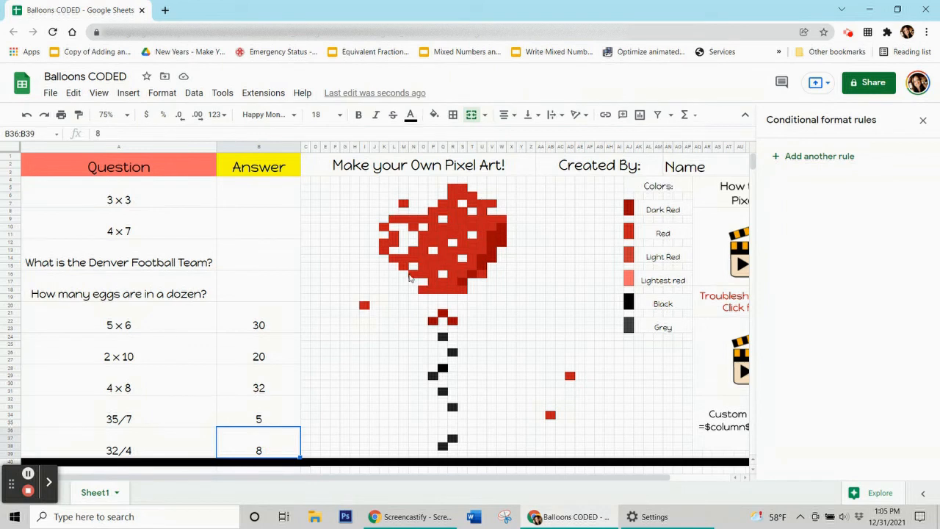
pyautogui.click(263, 328)
pyautogui.click(282, 389)
pyautogui.click(286, 444)
# Start a new red-fill rule with custom formula =$b$20=30 for the 5 × 6 answer.
pyautogui.click(261, 325)
pyautogui.click(449, 236)
pyautogui.click(434, 116)
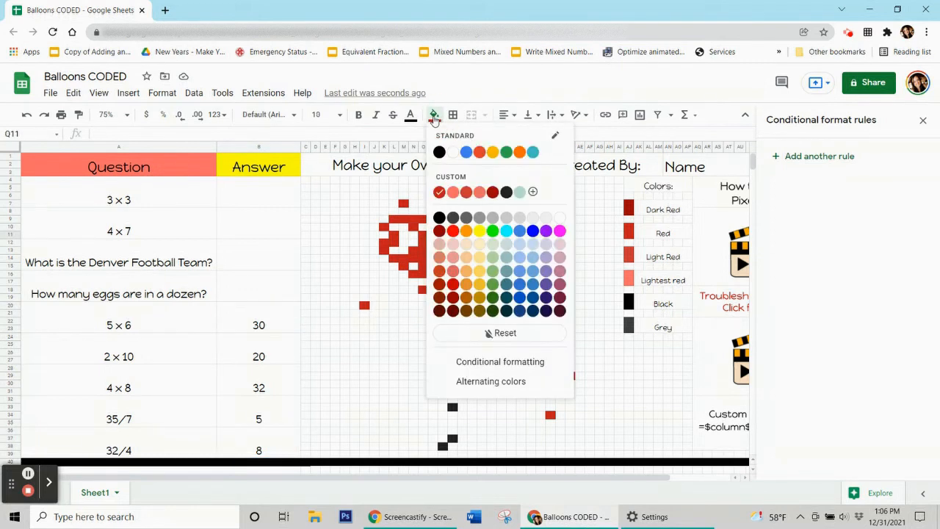
pyautogui.click(290, 322)
pyautogui.click(794, 157)
pyautogui.click(875, 353)
pyautogui.click(758, 188)
pyautogui.click(843, 282)
pyautogui.scroll(-3, 830, 456)
pyautogui.click(828, 482)
pyautogui.click(822, 310)
pyautogui.write('=$b$20=30')
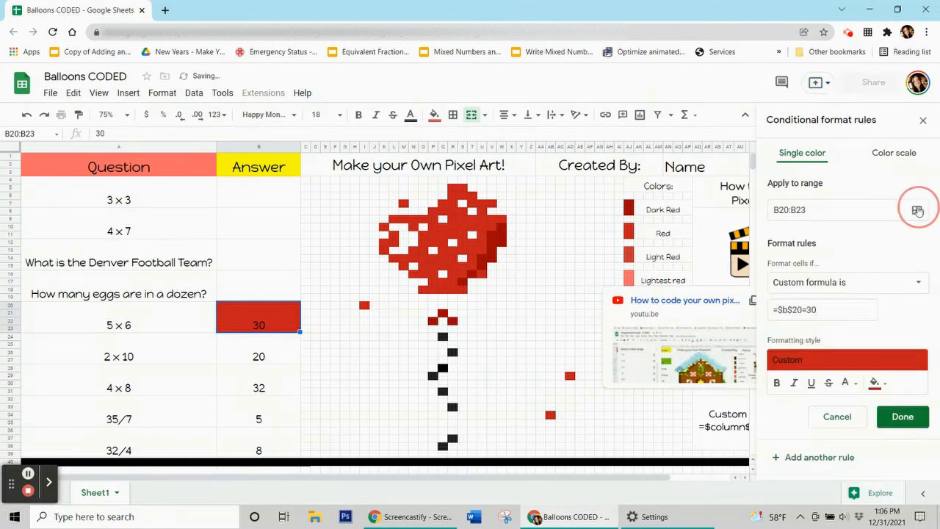
# Add pixels I20, AD29, AB34, R18, P15, U16, U9, S10, S5, R7 and M7 to the rule's range.
pyautogui.click(917, 211)
pyautogui.moveTo(344, 213); pyautogui.dragTo(70, 92)
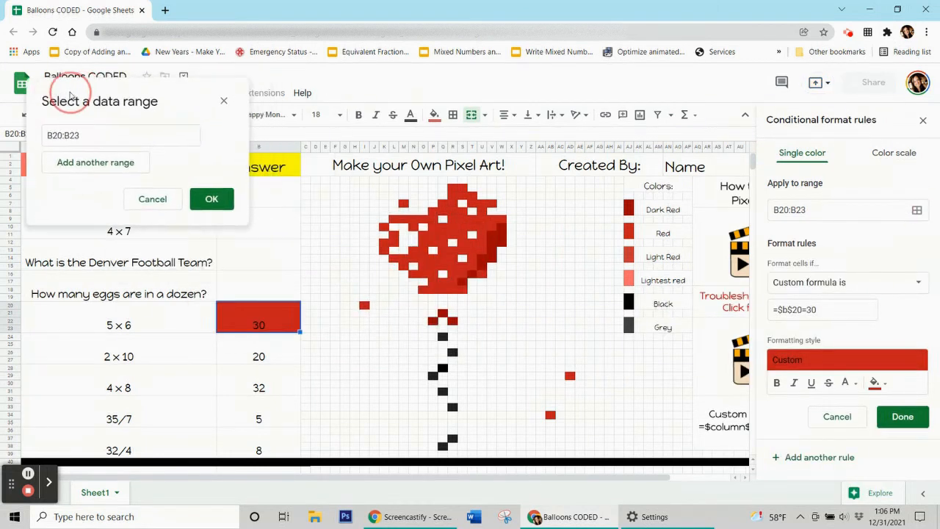
pyautogui.keyDown('ctrl'); pyautogui.click(364, 305); pyautogui.keyUp('ctrl')
pyautogui.keyDown('ctrl'); pyautogui.click(570, 375); pyautogui.keyUp('ctrl')
pyautogui.keyDown('ctrl'); pyautogui.click(551, 415); pyautogui.keyUp('ctrl')
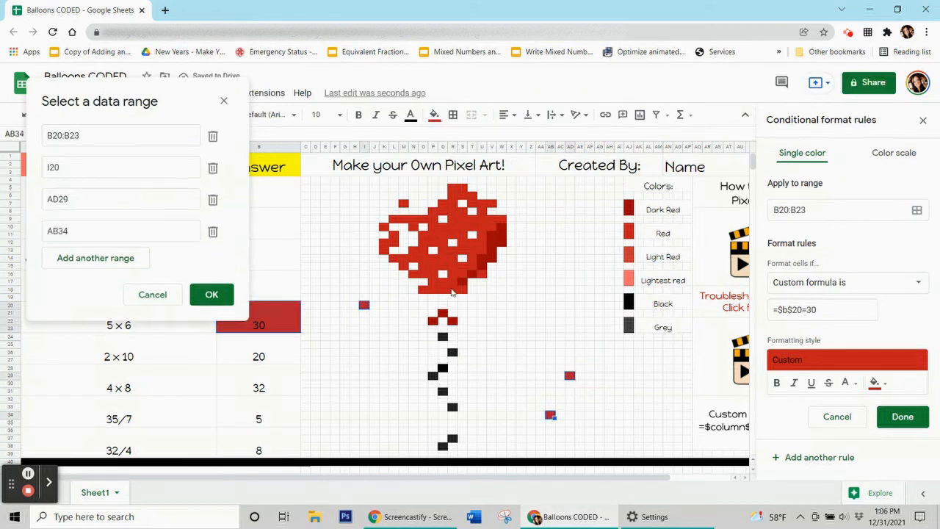
pyautogui.keyDown('ctrl'); pyautogui.click(452, 289); pyautogui.keyUp('ctrl')
pyautogui.keyDown('ctrl'); pyautogui.click(433, 266); pyautogui.keyUp('ctrl')
pyautogui.keyDown('ctrl'); pyautogui.click(482, 274); pyautogui.keyUp('ctrl')
pyautogui.keyDown('ctrl'); pyautogui.click(482, 219); pyautogui.keyUp('ctrl')
pyautogui.keyDown('ctrl'); pyautogui.click(462, 227); pyautogui.keyUp('ctrl')
pyautogui.keyDown('ctrl'); pyautogui.click(463, 187); pyautogui.keyUp('ctrl')
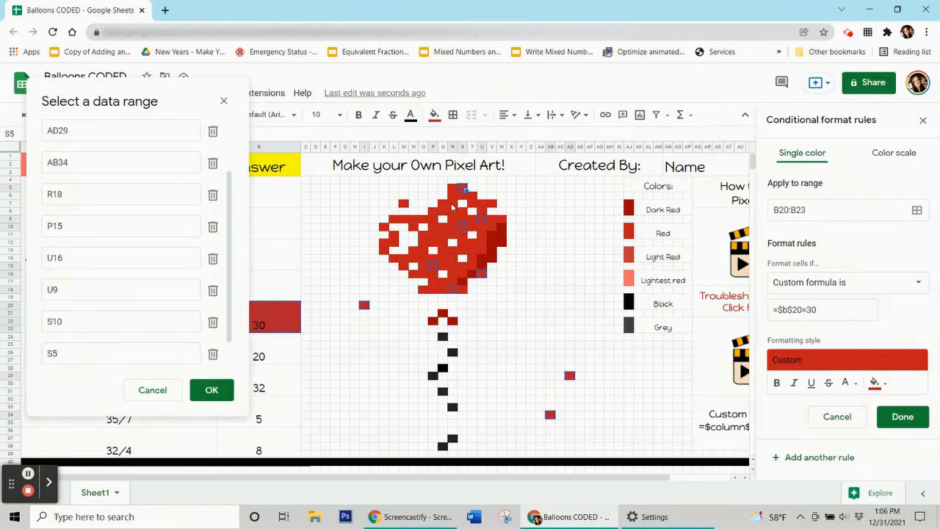
pyautogui.keyDown('ctrl'); pyautogui.click(453, 204); pyautogui.keyUp('ctrl')
pyautogui.keyDown('ctrl'); pyautogui.click(403, 204); pyautogui.keyUp('ctrl')
# Add pixels M9, O11, K12, M14, O13, W9, U12, R13, Q11, P8, O18 and V7 to the range.
pyautogui.keyDown('ctrl'); pyautogui.click(404, 219); pyautogui.keyUp('ctrl')
pyautogui.keyDown('ctrl'); pyautogui.click(423, 235); pyautogui.keyUp('ctrl')
pyautogui.keyDown('ctrl'); pyautogui.click(383, 243); pyautogui.keyUp('ctrl')
pyautogui.keyDown('ctrl'); pyautogui.click(403, 258); pyautogui.keyUp('ctrl')
pyautogui.keyDown('ctrl'); pyautogui.click(423, 250); pyautogui.keyUp('ctrl')
pyautogui.keyDown('ctrl'); pyautogui.click(502, 219); pyautogui.keyUp('ctrl')
pyautogui.keyDown('ctrl'); pyautogui.click(482, 242); pyautogui.keyUp('ctrl')
pyautogui.keyDown('ctrl'); pyautogui.click(452, 251); pyautogui.keyUp('ctrl')
pyautogui.keyDown('ctrl'); pyautogui.click(442, 235); pyautogui.keyUp('ctrl')
pyautogui.keyDown('ctrl'); pyautogui.click(435, 212); pyautogui.keyUp('ctrl')
pyautogui.keyDown('ctrl'); pyautogui.click(424, 290); pyautogui.keyUp('ctrl')
pyautogui.keyDown('ctrl'); pyautogui.click(493, 205); pyautogui.keyUp('ctrl')
# Confirm the pixel ranges, save the rule, and reset the pixels' plain fill colour.
pyautogui.click(212, 390)
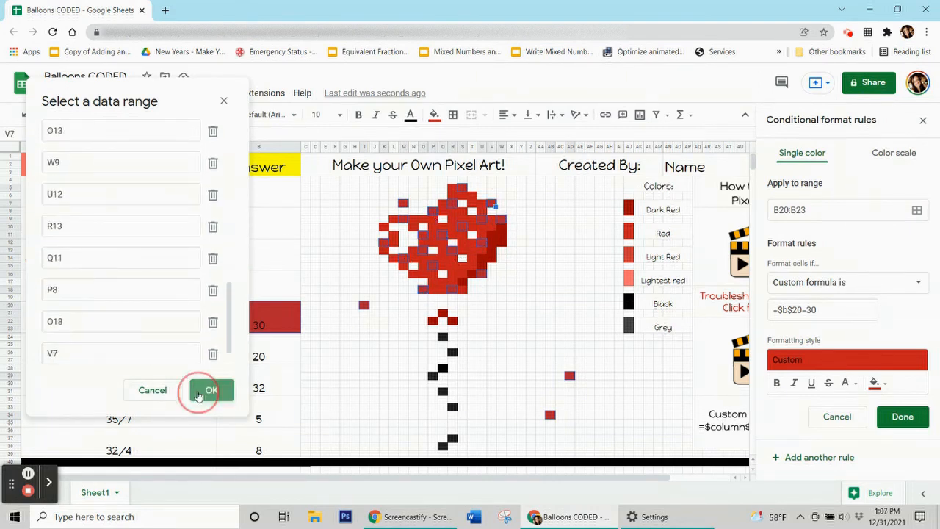
pyautogui.click(901, 416)
pyautogui.click(435, 115)
pyautogui.click(481, 333)
# Select the 2 × 10 and 5 × 6 answer cells to review their rules.
pyautogui.click(273, 357)
pyautogui.click(272, 330)
pyautogui.click(262, 353)
# Start a dark-red rule with the custom formula =$b$24=20 for the 2 × 10 answer.
pyautogui.click(499, 244)
pyautogui.click(434, 115)
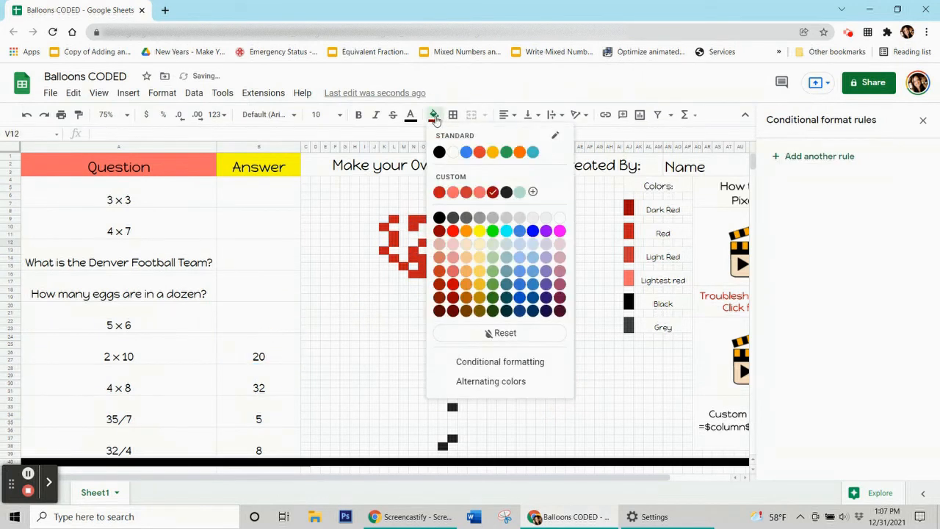
pyautogui.click(235, 361)
pyautogui.click(817, 156)
pyautogui.click(877, 352)
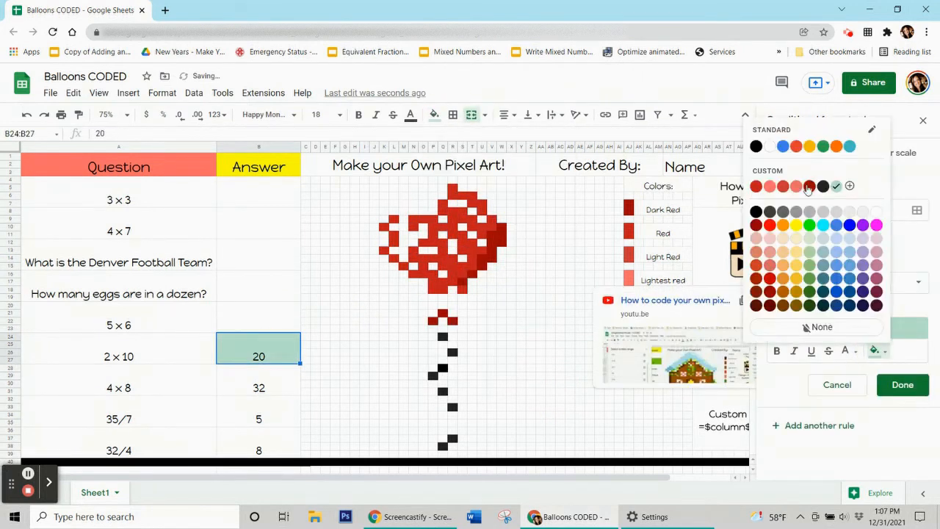
pyautogui.click(810, 188)
pyautogui.click(843, 283)
pyautogui.scroll(-5, 842, 336)
pyautogui.click(817, 490)
pyautogui.click(809, 315)
pyautogui.write('=$b$24=20')
# Apply the B24 rule to pixels R22, Q21, P22, S17, T16, U14:U15, and save it.
pyautogui.click(917, 210)
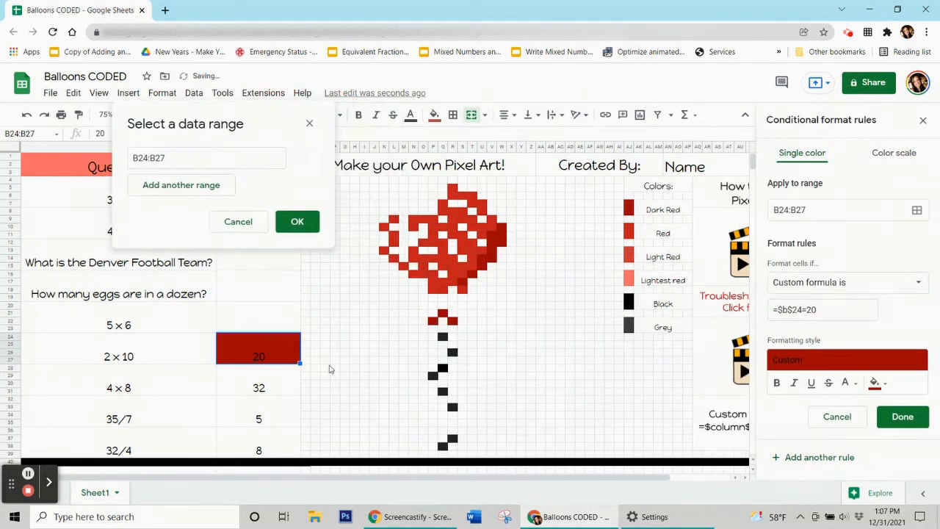
pyautogui.keyDown('ctrl'); pyautogui.click(453, 320); pyautogui.keyUp('ctrl')
pyautogui.keyDown('ctrl'); pyautogui.click(442, 314); pyautogui.keyUp('ctrl')
pyautogui.keyDown('ctrl'); pyautogui.click(433, 321); pyautogui.keyUp('ctrl')
pyautogui.keyDown('ctrl'); pyautogui.click(463, 282); pyautogui.keyUp('ctrl')
pyautogui.keyDown('ctrl'); pyautogui.click(472, 274); pyautogui.keyUp('ctrl')
pyautogui.moveTo(481, 258); pyautogui.dragTo(506, 241)
pyautogui.click(298, 412)
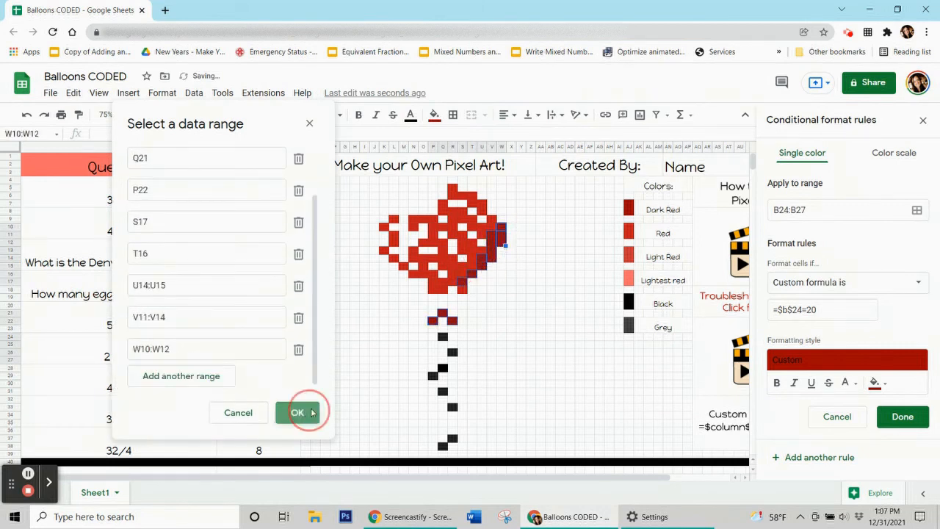
pyautogui.click(909, 417)
pyautogui.click(438, 115)
# Clear the test answer 20 from B24.
pyautogui.click(524, 336)
pyautogui.click(238, 356)
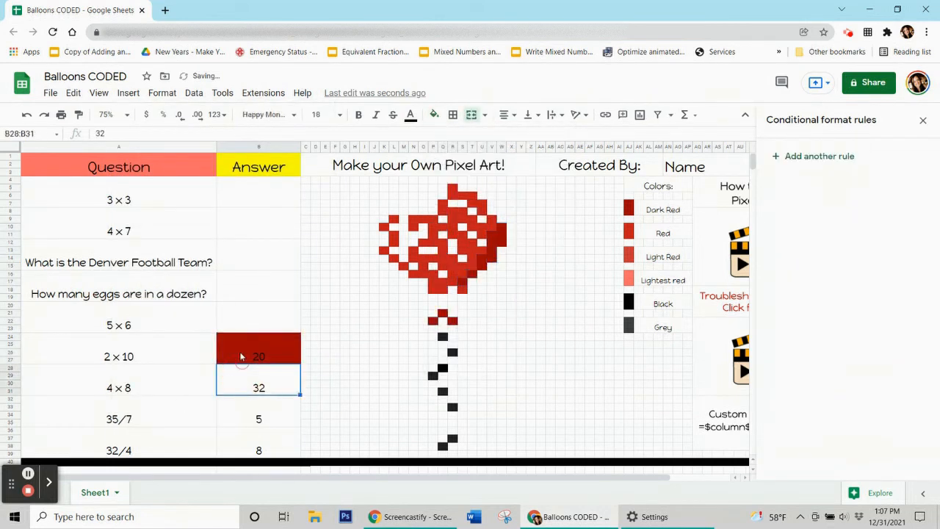
pyautogui.press('Delete')
# Add a red rule with the custom formula =$b$28=32 for the 4 × 8 answer in B28.
pyautogui.click(282, 391)
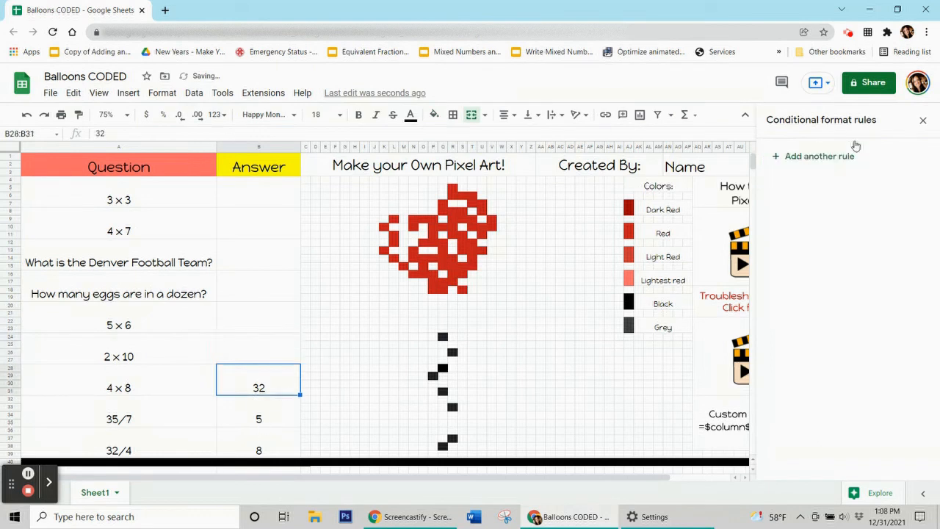
pyautogui.click(830, 164)
pyautogui.click(874, 351)
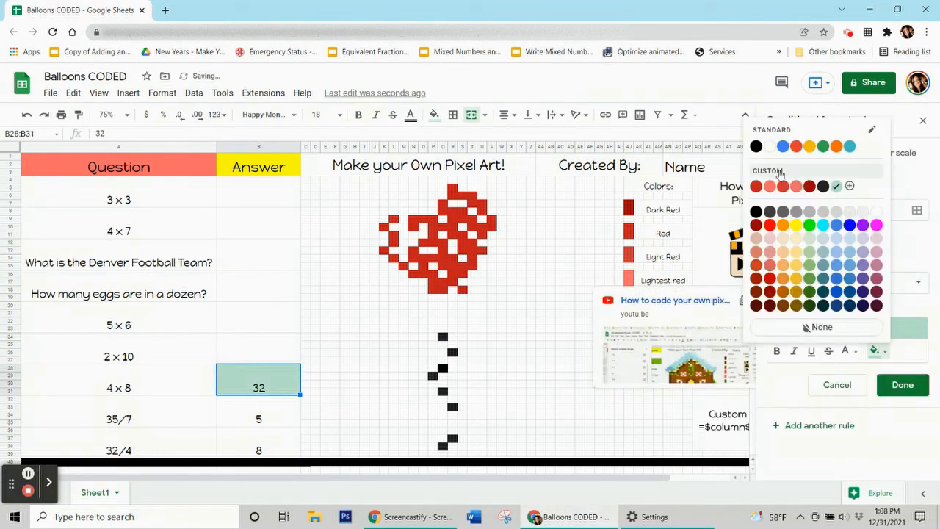
pyautogui.click(759, 188)
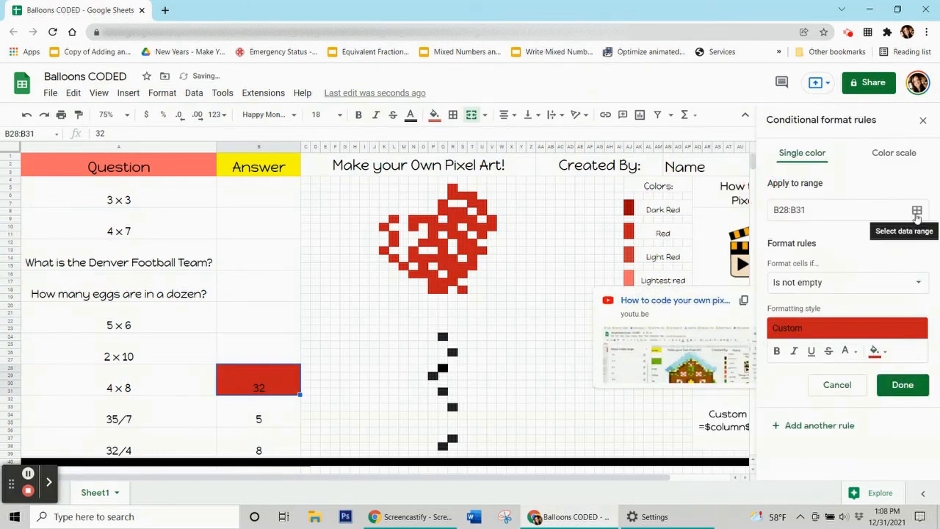
pyautogui.click(851, 290)
pyautogui.click(823, 452)
pyautogui.click(802, 310)
pyautogui.write('=$b$28=32')
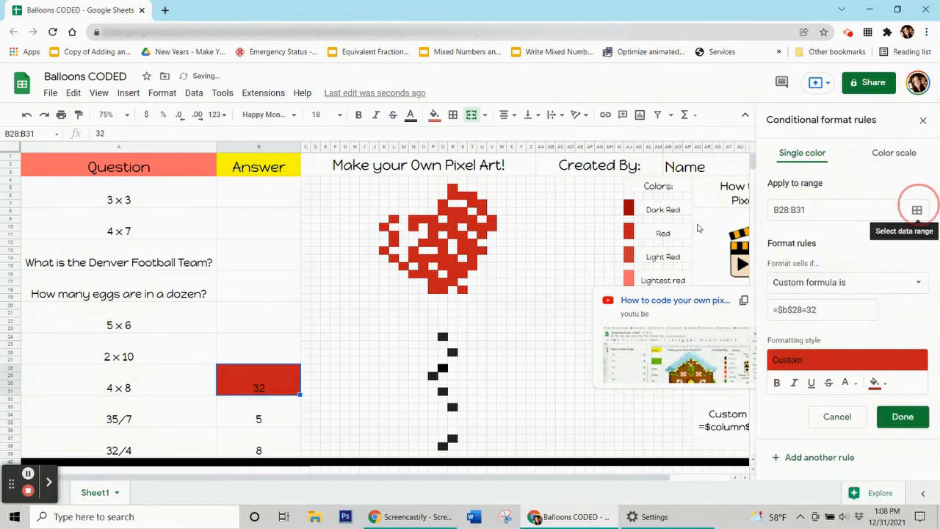
# Apply the B28 rule to balloon pixels N9, P10, Q7, S6, T7, T9, S11, T13, R14, P14, R16, Q17.
pyautogui.click(917, 210)
pyautogui.moveTo(409, 226); pyautogui.dragTo(95, 95)
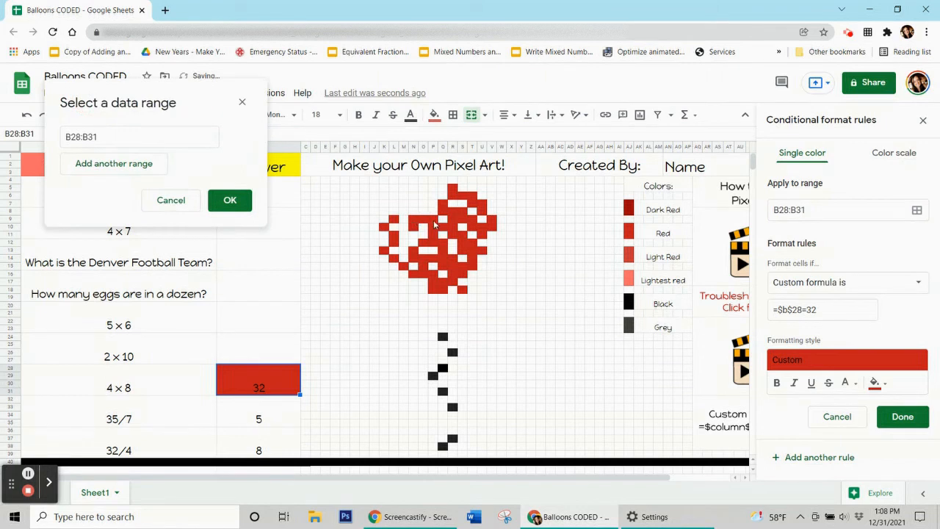
pyautogui.keyDown('ctrl'); pyautogui.click(420, 219); pyautogui.keyUp('ctrl')
pyautogui.keyDown('ctrl'); pyautogui.click(436, 227); pyautogui.keyUp('ctrl')
pyautogui.keyDown('ctrl'); pyautogui.click(444, 203); pyautogui.keyUp('ctrl')
pyautogui.keyDown('ctrl'); pyautogui.click(460, 194); pyautogui.keyUp('ctrl')
pyautogui.keyDown('ctrl'); pyautogui.click(469, 203); pyautogui.keyUp('ctrl')
pyautogui.keyDown('ctrl'); pyautogui.click(468, 219); pyautogui.keyUp('ctrl')
pyautogui.keyDown('ctrl'); pyautogui.click(460, 235); pyautogui.keyUp('ctrl')
pyautogui.keyDown('ctrl'); pyautogui.click(469, 252); pyautogui.keyUp('ctrl')
pyautogui.keyDown('ctrl'); pyautogui.click(452, 259); pyautogui.keyUp('ctrl')
pyautogui.keyDown('ctrl'); pyautogui.click(436, 260); pyautogui.keyUp('ctrl')
pyautogui.keyDown('ctrl'); pyautogui.click(452, 276); pyautogui.keyUp('ctrl')
pyautogui.keyDown('ctrl'); pyautogui.click(443, 284); pyautogui.keyUp('ctrl')
# Add pixels P18, O16, M15, N13, L11, V9, U11, R8, Q12, K13, T15, S9:T9, then save.
pyautogui.keyDown('ctrl'); pyautogui.click(436, 292); pyautogui.keyUp('ctrl')
pyautogui.keyDown('ctrl'); pyautogui.click(428, 276); pyautogui.keyUp('ctrl')
pyautogui.keyDown('ctrl'); pyautogui.click(412, 267); pyautogui.keyUp('ctrl')
pyautogui.keyDown('ctrl'); pyautogui.click(420, 251); pyautogui.keyUp('ctrl')
pyautogui.keyDown('ctrl'); pyautogui.click(404, 235); pyautogui.keyUp('ctrl')
pyautogui.keyDown('ctrl'); pyautogui.click(485, 219); pyautogui.keyUp('ctrl')
pyautogui.keyDown('ctrl'); pyautogui.click(477, 235); pyautogui.keyUp('ctrl')
pyautogui.keyDown('ctrl'); pyautogui.click(451, 211); pyautogui.keyUp('ctrl')
pyautogui.keyDown('ctrl'); pyautogui.click(444, 243); pyautogui.keyUp('ctrl')
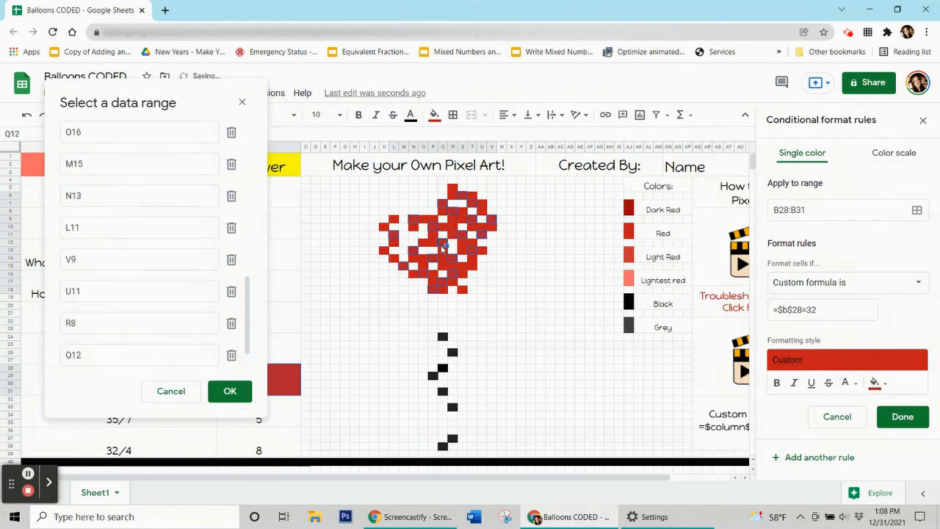
pyautogui.keyDown('ctrl'); pyautogui.click(385, 252); pyautogui.keyUp('ctrl')
pyautogui.keyDown('ctrl'); pyautogui.click(473, 266); pyautogui.keyUp('ctrl')
pyautogui.moveTo(462, 219); pyautogui.dragTo(470, 219)
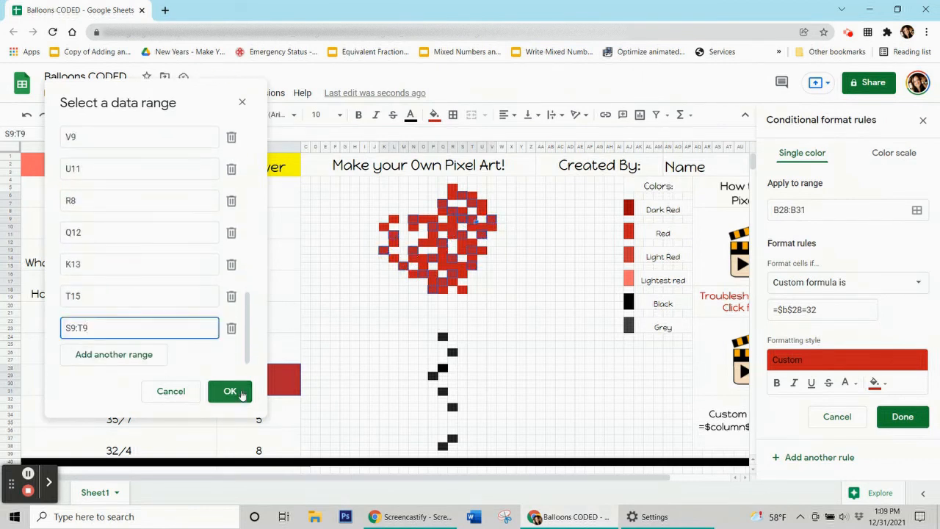
pyautogui.click(241, 394)
pyautogui.click(903, 417)
# Clear the test answer 32 from B28.
pyautogui.click(435, 114)
pyautogui.click(499, 332)
pyautogui.click(248, 357)
pyautogui.click(256, 384)
pyautogui.press('Delete')
# Create a dark grey rule with the custom formula =$b$32=5 for the 35/7 answer in B32.
pyautogui.click(264, 416)
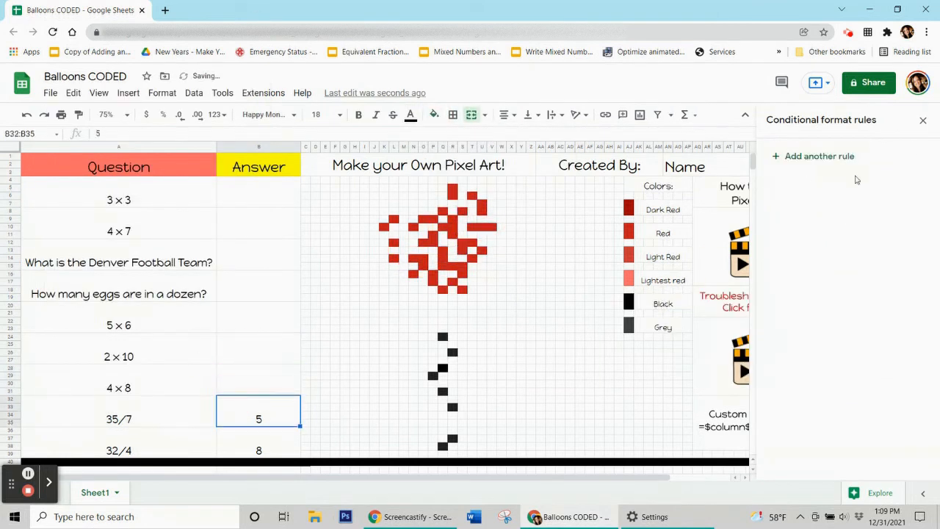
pyautogui.click(842, 159)
pyautogui.click(878, 350)
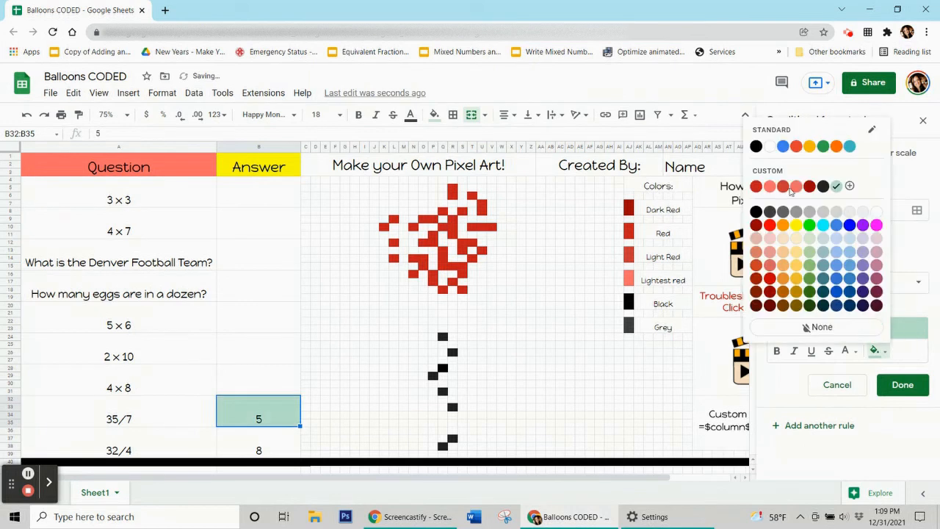
pyautogui.click(792, 192)
pyautogui.click(849, 282)
pyautogui.scroll(-5, 823, 367)
pyautogui.click(797, 471)
pyautogui.click(809, 308)
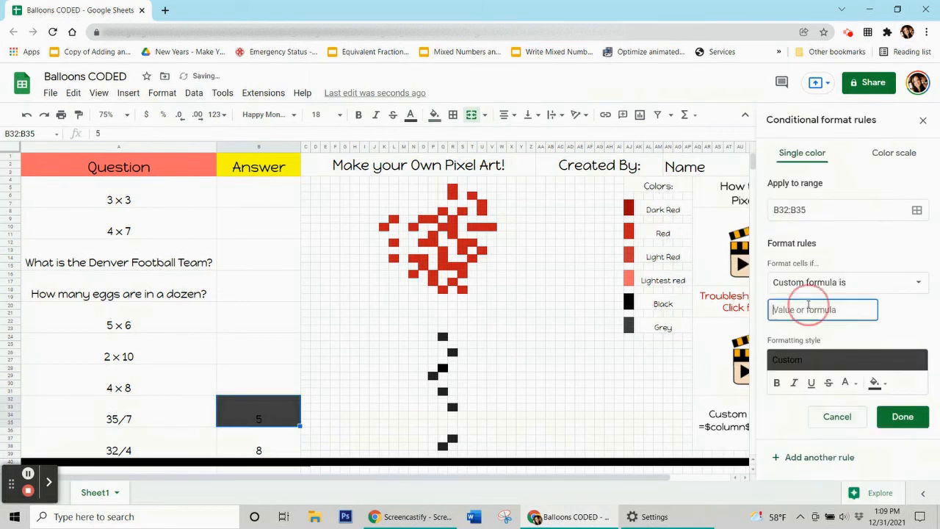
pyautogui.write('=$b$32=5')
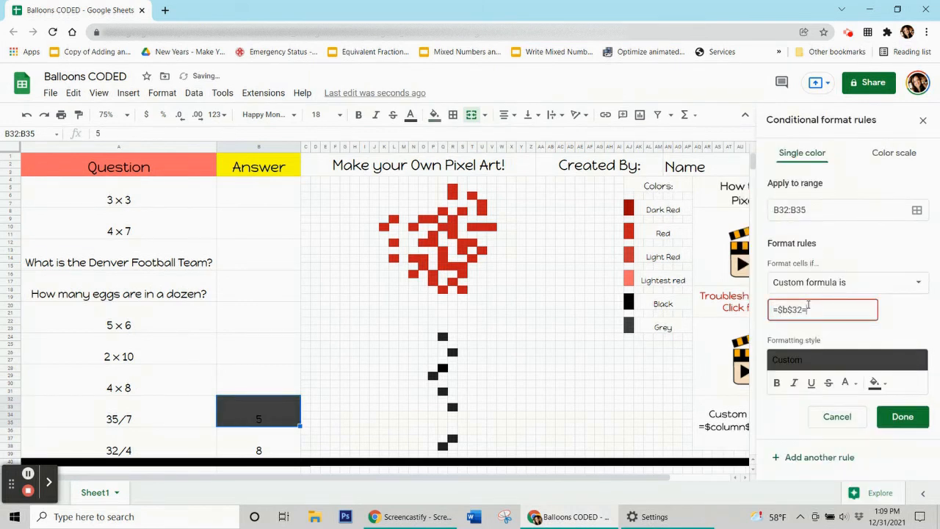
# Apply the B32 rule to string pixels Q24, R26, Q28, P29, Q31, R33, R37, Q38, and save.
pyautogui.click(917, 209)
pyautogui.moveTo(434, 228); pyautogui.dragTo(136, 105)
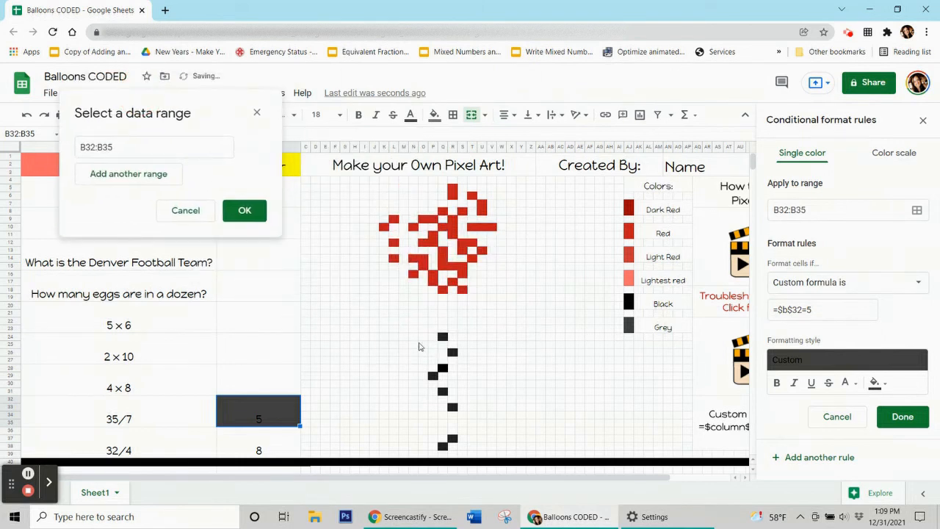
pyautogui.keyDown('ctrl'); pyautogui.click(443, 336); pyautogui.keyUp('ctrl')
pyautogui.keyDown('ctrl'); pyautogui.click(453, 352); pyautogui.keyUp('ctrl')
pyautogui.keyDown('ctrl'); pyautogui.click(443, 368); pyautogui.keyUp('ctrl')
pyautogui.keyDown('ctrl'); pyautogui.click(433, 375); pyautogui.keyUp('ctrl')
pyautogui.keyDown('ctrl'); pyautogui.click(443, 391); pyautogui.keyUp('ctrl')
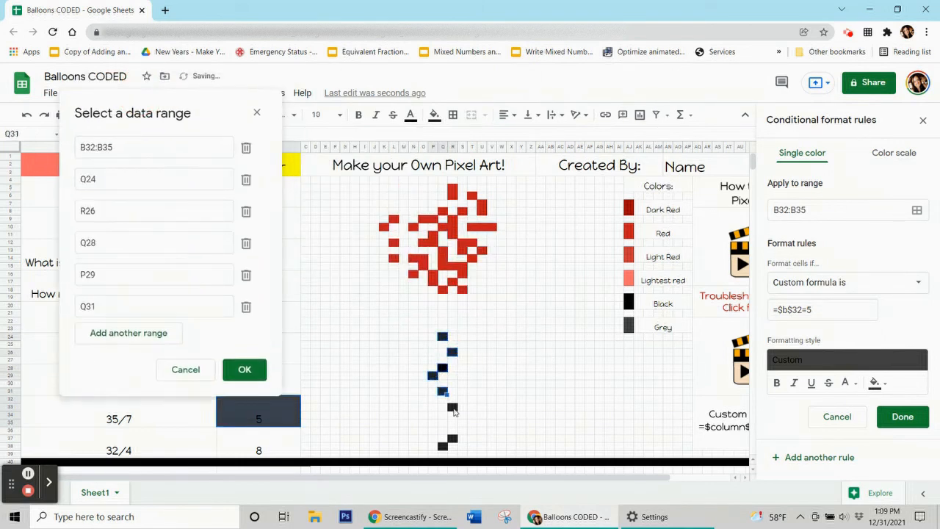
pyautogui.keyDown('ctrl'); pyautogui.click(453, 407); pyautogui.keyUp('ctrl')
pyautogui.keyDown('ctrl'); pyautogui.click(452, 438); pyautogui.keyUp('ctrl')
pyautogui.keyDown('ctrl'); pyautogui.click(442, 446); pyautogui.keyUp('ctrl')
pyautogui.click(245, 402)
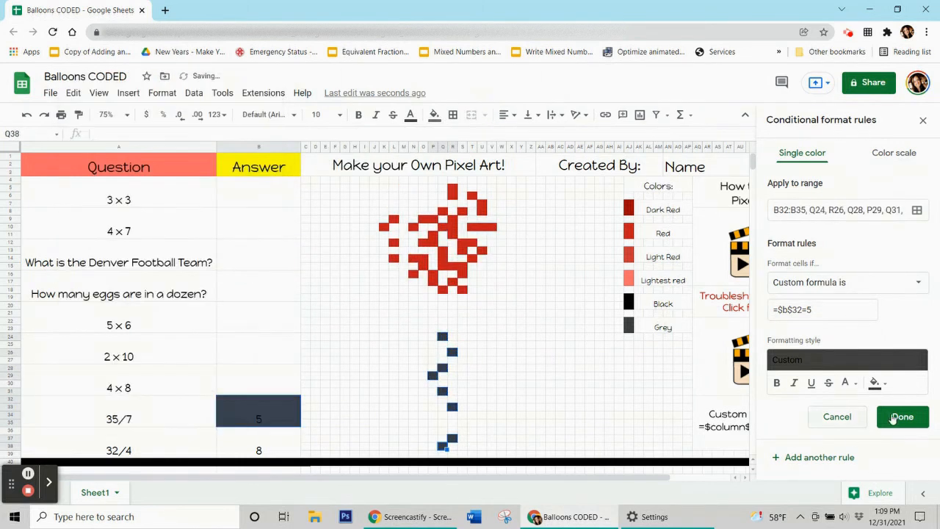
pyautogui.click(903, 416)
# Clear the 5 from B32 and add a red rule =$b$36=8 for the 32/4 answer in B36.
pyautogui.click(249, 415)
pyautogui.press('Delete')
pyautogui.click(254, 446)
pyautogui.click(791, 157)
pyautogui.click(876, 351)
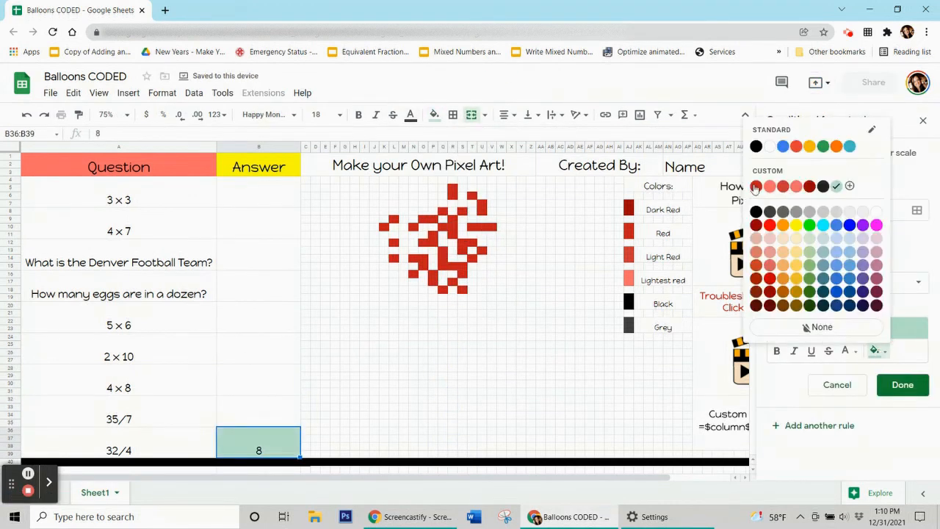
pyautogui.click(781, 186)
pyautogui.click(795, 282)
pyautogui.click(822, 481)
pyautogui.click(801, 311)
pyautogui.write('=$b$36=8')
# Apply the B36 rule to left balloon pixels L9, K10, L12, L14, N16, N14 and nearby runs.
pyautogui.click(917, 211)
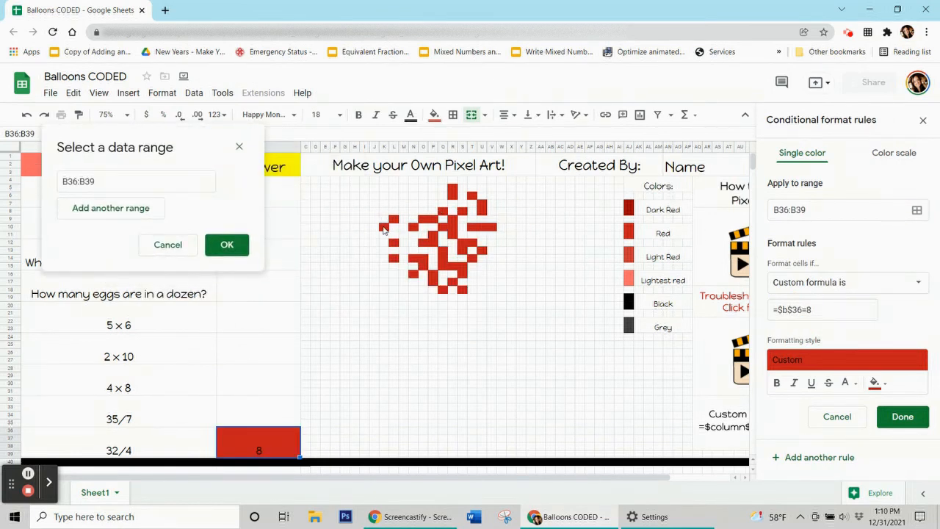
pyautogui.keyDown('ctrl'); pyautogui.click(394, 219); pyautogui.keyUp('ctrl')
pyautogui.keyDown('ctrl'); pyautogui.click(384, 226); pyautogui.keyUp('ctrl')
pyautogui.keyDown('ctrl'); pyautogui.click(394, 243); pyautogui.keyUp('ctrl')
pyautogui.keyDown('ctrl'); pyautogui.click(394, 258); pyautogui.keyUp('ctrl')
pyautogui.keyDown('ctrl'); pyautogui.click(414, 273); pyautogui.keyUp('ctrl')
pyautogui.keyDown('ctrl'); pyautogui.click(414, 258); pyautogui.keyUp('ctrl')
pyautogui.keyDown('ctrl'); pyautogui.click(414, 226); pyautogui.keyUp('ctrl')
pyautogui.moveTo(423, 219); pyautogui.dragTo(434, 282)
pyautogui.keyDown('ctrl'); pyautogui.click(423, 243); pyautogui.keyUp('ctrl')
pyautogui.keyDown('ctrl'); pyautogui.click(443, 289); pyautogui.keyUp('ctrl')
pyautogui.moveTo(443, 250); pyautogui.dragTo(443, 266)
pyautogui.keyDown('ctrl'); pyautogui.click(443, 211); pyautogui.keyUp('ctrl')
pyautogui.keyDown('ctrl'); pyautogui.click(443, 226); pyautogui.keyUp('ctrl')
pyautogui.moveTo(454, 188); pyautogui.dragTo(454, 234)
# Add right-side pixels R15, R17, S18, U7:U8, T14 and others, then save the red rule.
pyautogui.keyDown('ctrl'); pyautogui.click(454, 265); pyautogui.keyUp('ctrl')
pyautogui.keyDown('ctrl'); pyautogui.click(454, 281); pyautogui.keyUp('ctrl')
pyautogui.keyDown('ctrl'); pyautogui.click(463, 290); pyautogui.keyUp('ctrl')
pyautogui.moveTo(463, 266)
pyautogui.mouseDown()
pyautogui.moveTo(463, 274)
pyautogui.moveTo(463, 250)
pyautogui.mouseUp()
pyautogui.keyDown('ctrl'); pyautogui.click(463, 211); pyautogui.keyUp('ctrl')
pyautogui.keyDown('ctrl'); pyautogui.click(472, 195); pyautogui.keyUp('ctrl')
pyautogui.keyDown('ctrl'); pyautogui.click(482, 204); pyautogui.keyUp('ctrl')
pyautogui.moveTo(482, 209); pyautogui.dragTo(491, 226)
pyautogui.keyDown('ctrl'); pyautogui.click(473, 243); pyautogui.keyUp('ctrl')
pyautogui.keyDown('ctrl'); pyautogui.click(482, 251); pyautogui.keyUp('ctrl')
pyautogui.keyDown('ctrl'); pyautogui.click(474, 259); pyautogui.keyUp('ctrl')
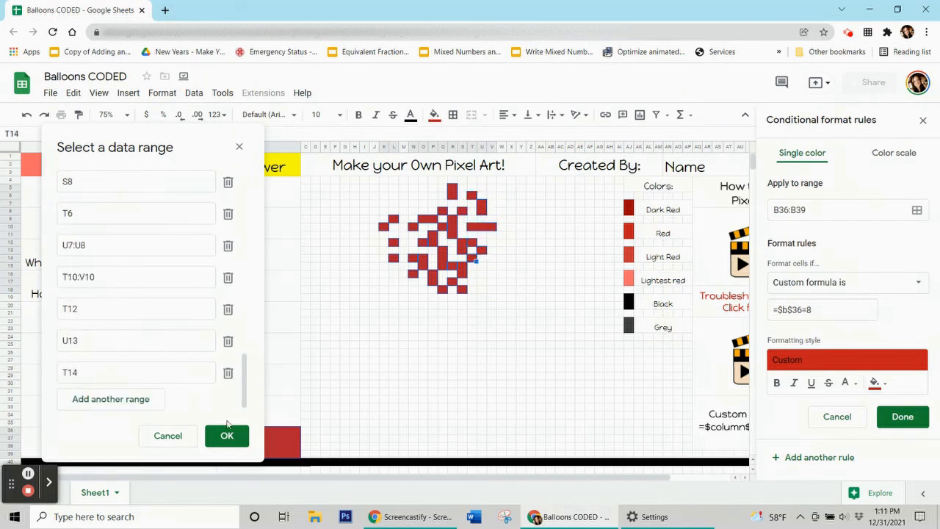
pyautogui.click(227, 435)
pyautogui.click(903, 416)
# Clear the test answer 8 from B36 and select the 3 × 3 answer cell.
pyautogui.click(435, 114)
pyautogui.click(465, 337)
pyautogui.click(269, 412)
pyautogui.click(272, 440)
pyautogui.press('Delete')
pyautogui.click(254, 191)
pyautogui.scroll(-1, 179, 415)
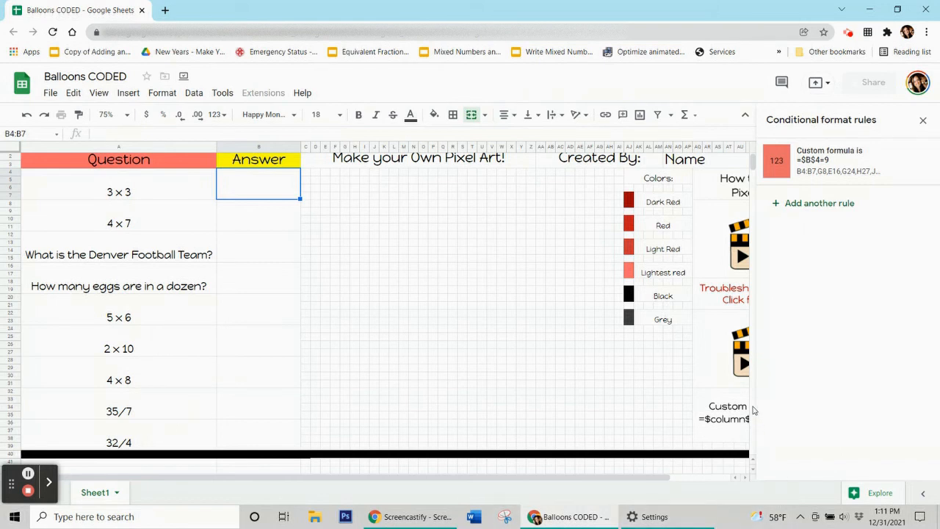
# Enter the first three answers: 9 for 3 × 3, 28 for 4 × 7, and Broncos.
pyautogui.moveTo(728, 367)
pyautogui.press('Down')
pyautogui.press('Down')
pyautogui.press('Down')
pyautogui.press('Down')
pyautogui.press('Down')
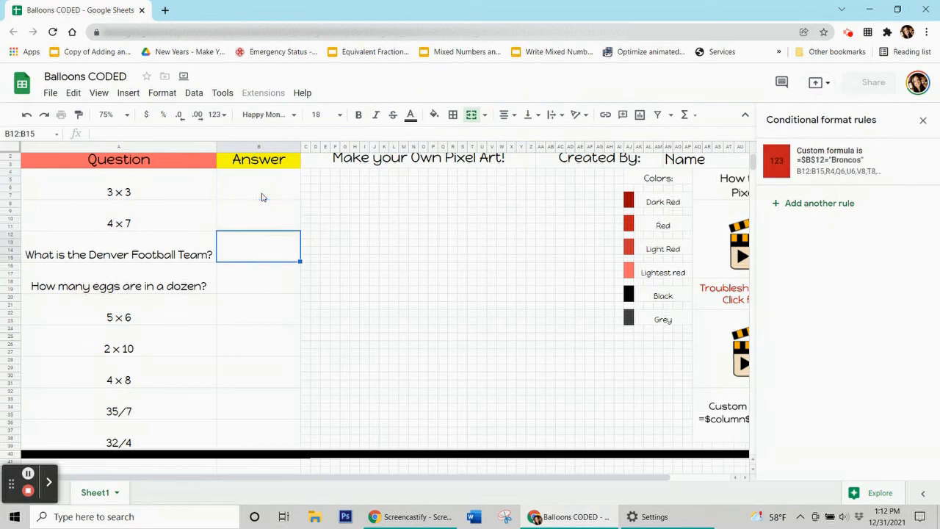
pyautogui.press('Down')
pyautogui.press('Down')
pyautogui.press('Down')
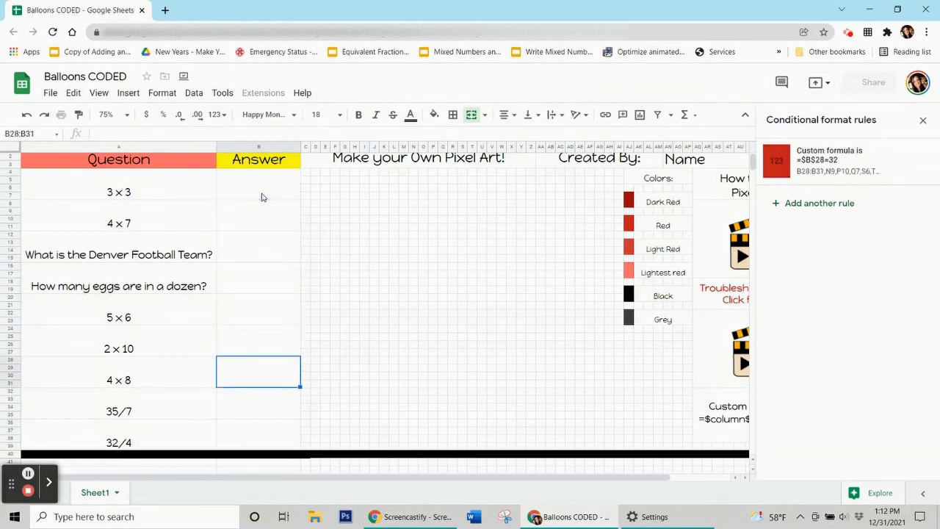
pyautogui.press('Up')
pyautogui.press('Up')
pyautogui.press('Up')
pyautogui.press('Up')
pyautogui.press('Up')
pyautogui.press('Up')
pyautogui.press('Up')
pyautogui.press('Up')
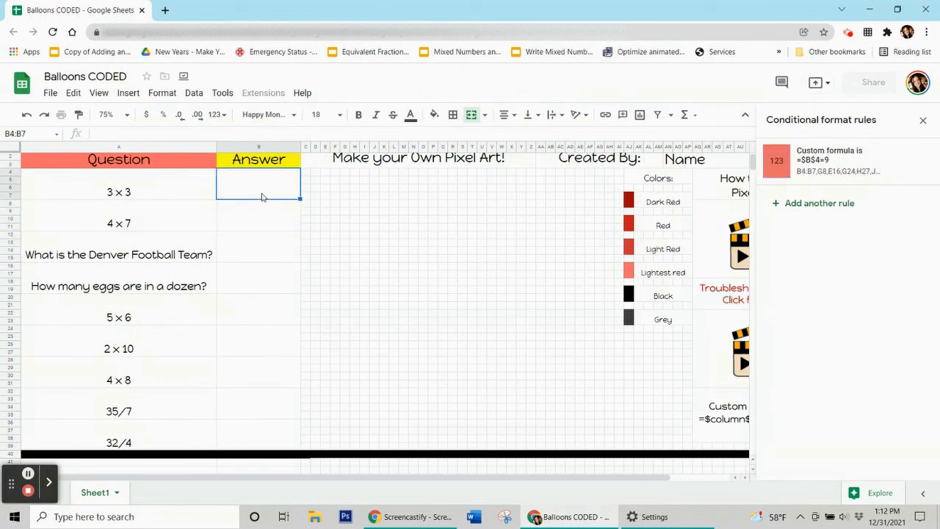
pyautogui.write('9')
pyautogui.hotkey('ctrl', 'Return')
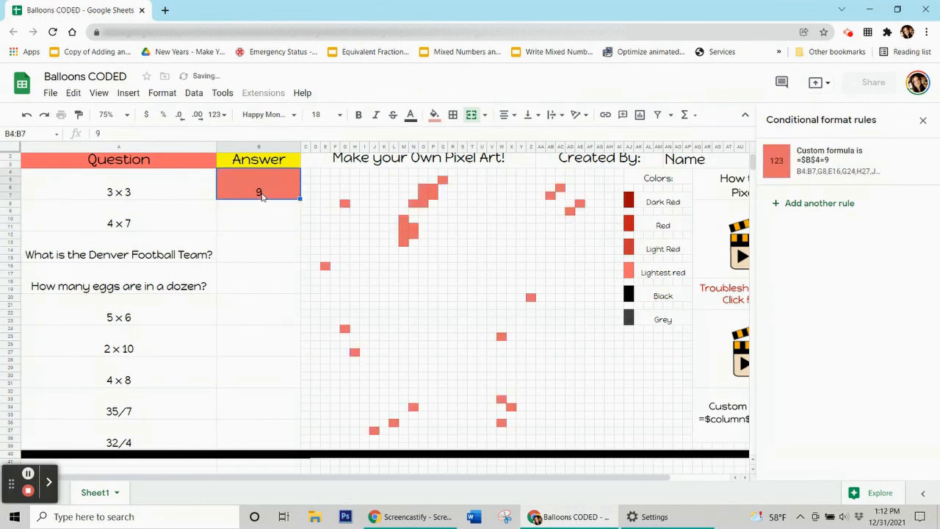
pyautogui.press('Down')
pyautogui.write('28')
pyautogui.hotkey('ctrl', 'Return')
pyautogui.press('Down')
pyautogui.write('Broncos')
pyautogui.hotkey('ctrl', 'Return')
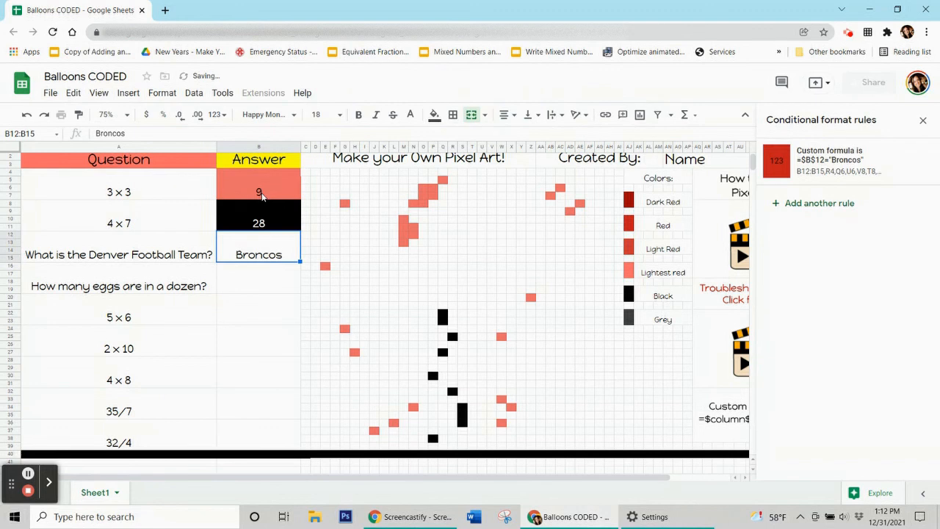
# Enter 12 for the eggs question, 30 for 5 × 6, and 20 for 2 × 10.
pyautogui.press('Down')
pyautogui.write('12')
pyautogui.hotkey('ctrl', 'Return')
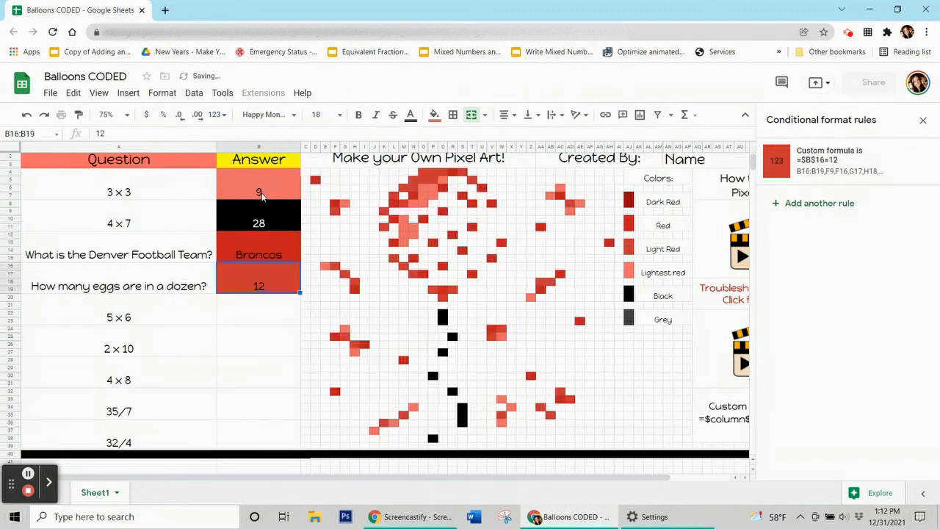
pyautogui.press('Down')
pyautogui.write('30')
pyautogui.hotkey('ctrl', 'Return')
pyautogui.press('Down')
pyautogui.write('20')
pyautogui.hotkey('ctrl', 'Return')
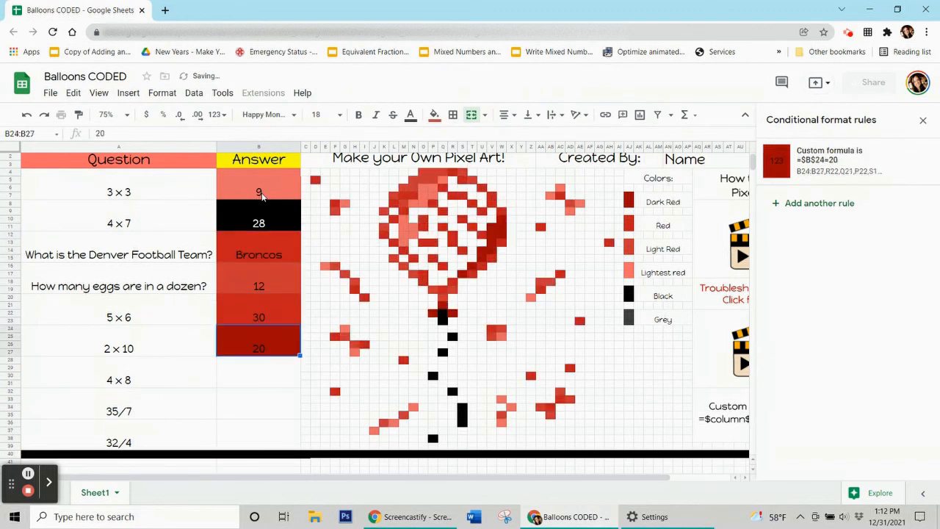
# Enter the last answers: 32 for 4 × 8, 5 for 35/7, and 8 for 32/4.
pyautogui.press('Down')
pyautogui.write('32')
pyautogui.hotkey('ctrl', 'Return')
pyautogui.press('Down')
pyautogui.write('5')
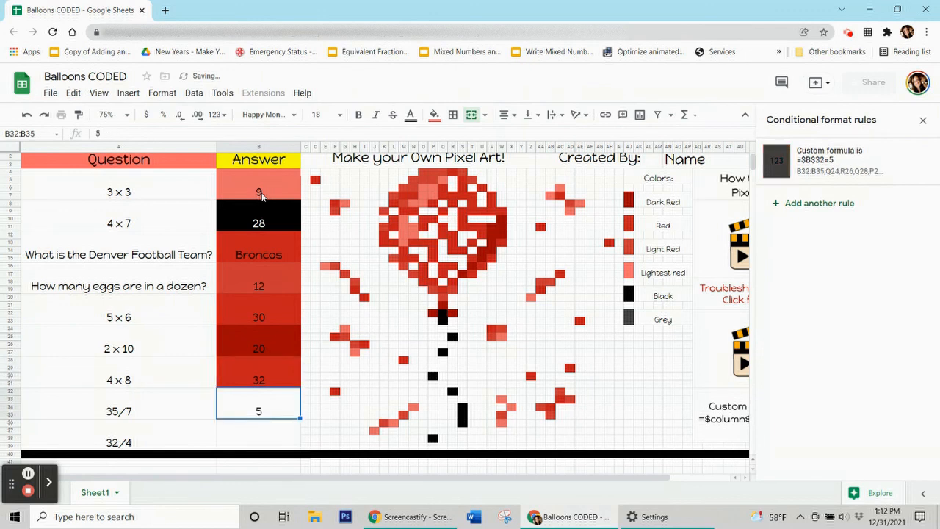
pyautogui.hotkey('ctrl', 'Return')
pyautogui.press('Down')
pyautogui.write('8')
pyautogui.hotkey('ctrl', 'Return')
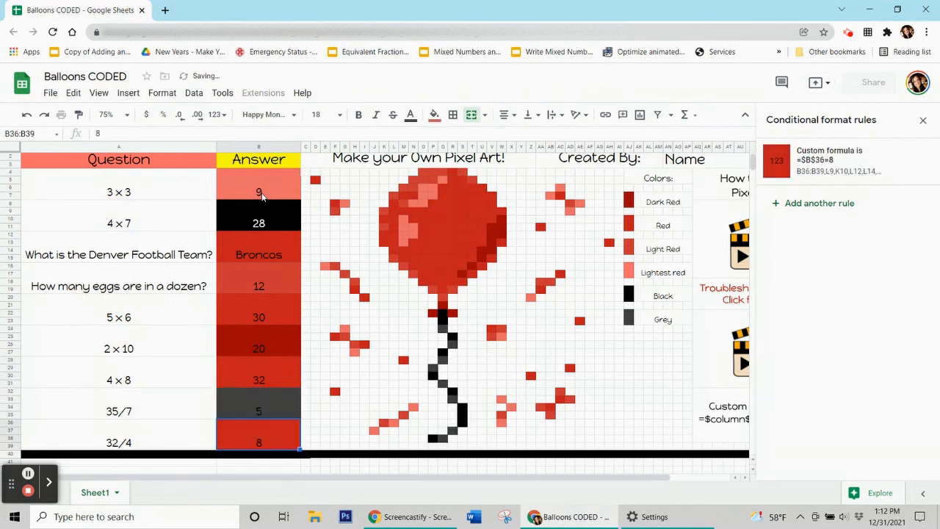